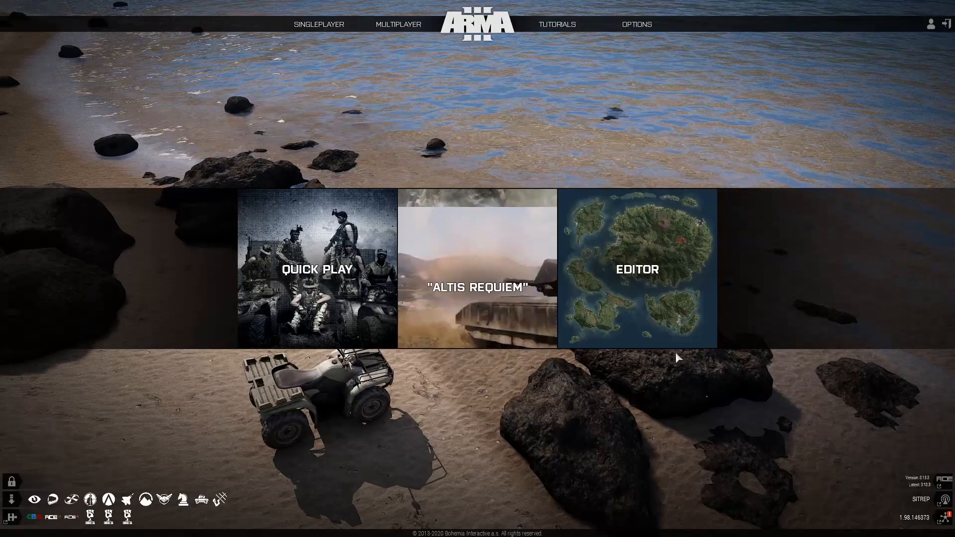
# Open the scenario editor and load the Everon map from the map list
pyautogui.click(687, 338)
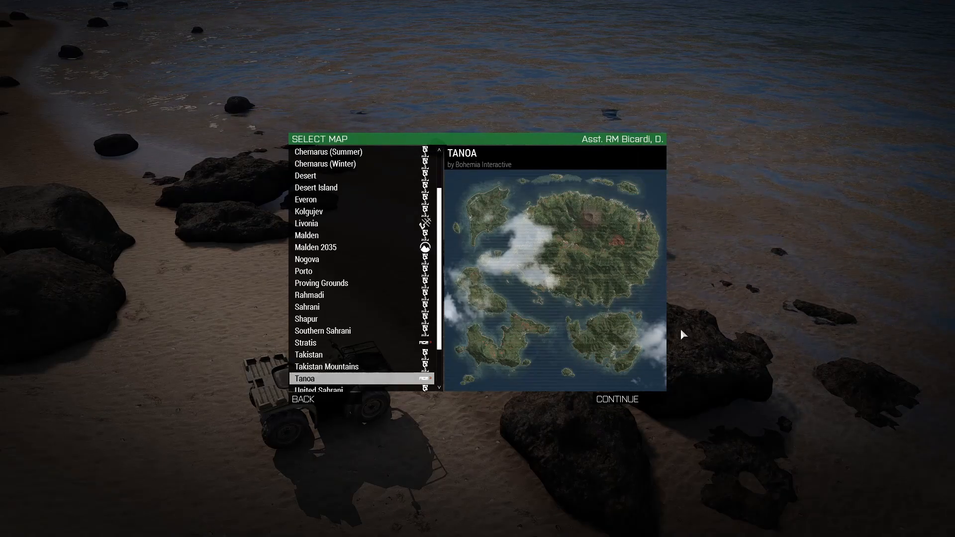
pyautogui.scroll(2, 402, 238)
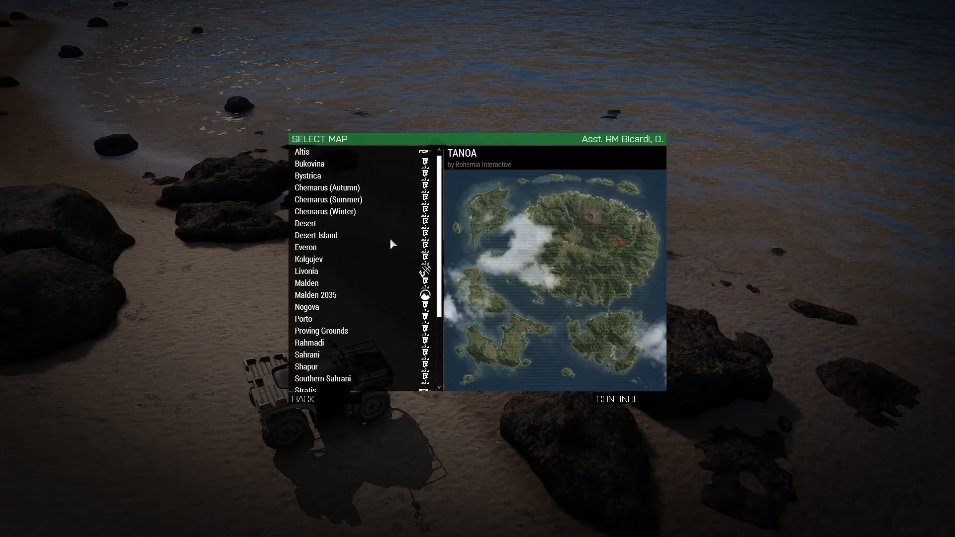
pyautogui.scroll(-4, 391, 243)
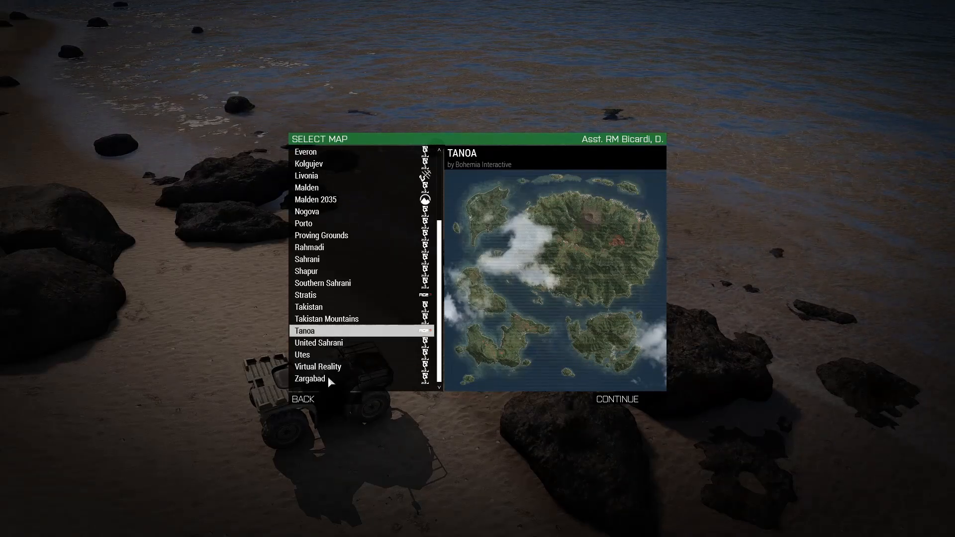
pyautogui.scroll(4, 336, 358)
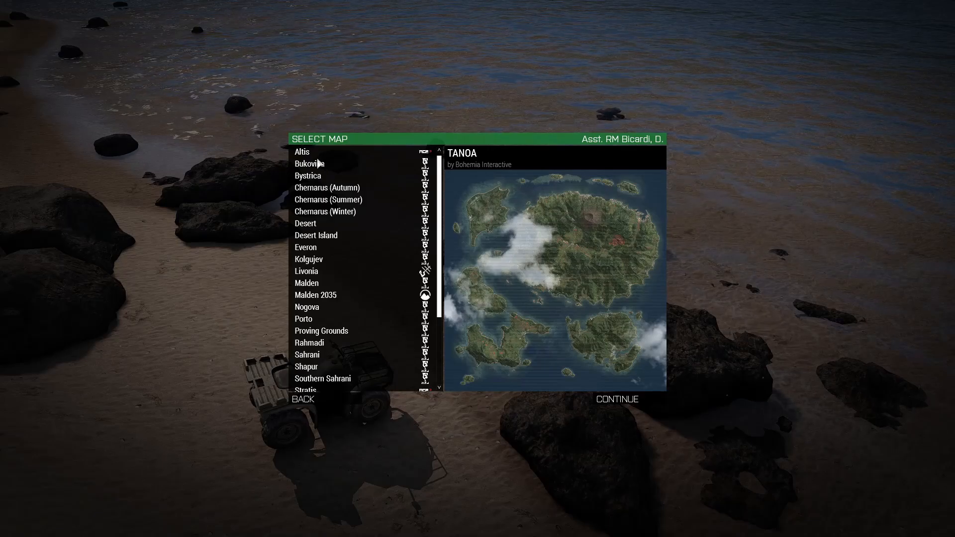
pyautogui.click(326, 251)
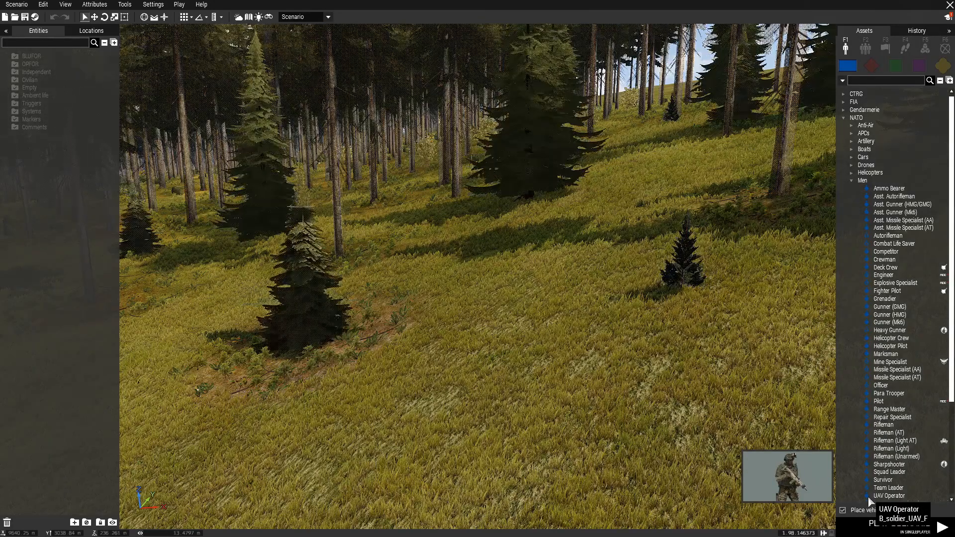
# Examine the overview map of Everon, and view Meaux and the road towards Saint Phillippe in 3D
pyautogui.moveTo(590, 206); pyautogui.dragTo(548, 280, button='right')
pyautogui.press('m')
pyautogui.scroll(-5, 549, 282)
pyautogui.moveTo(453, 200); pyautogui.dragTo(488, 388, button='right')
pyautogui.scroll(6, 305, 219)
pyautogui.middleClick(303, 206)
pyautogui.scroll(-1, 511, 331)
pyautogui.scroll(-5, 514, 336)
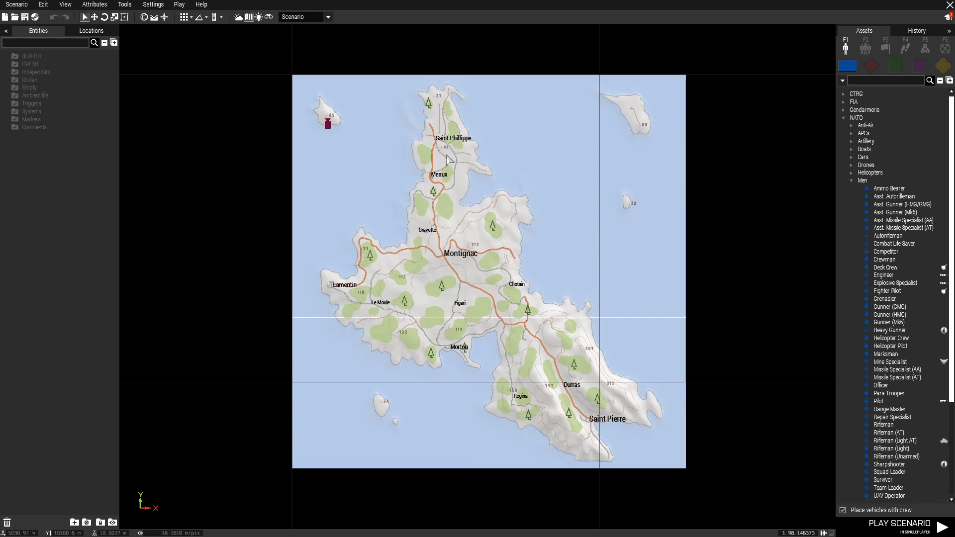
pyautogui.scroll(5, 447, 160)
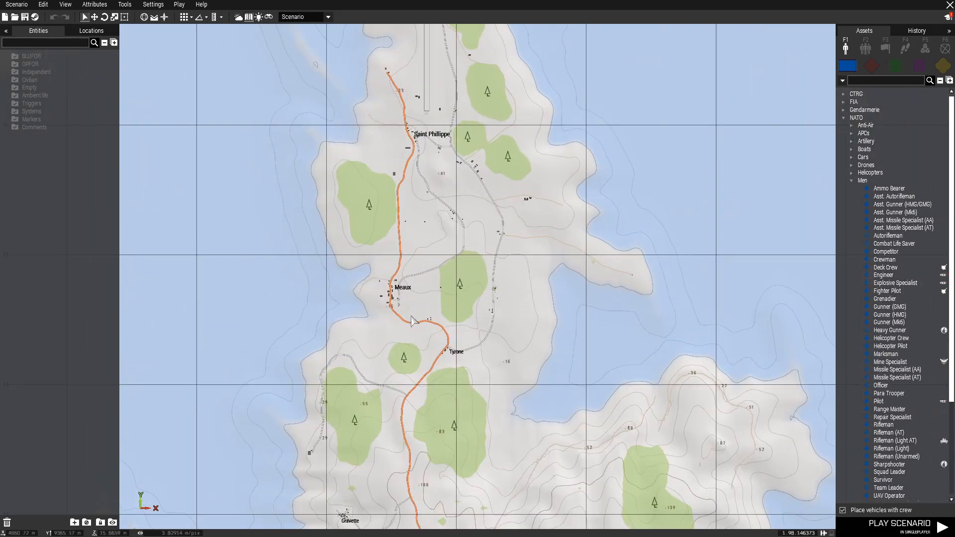
pyautogui.press('m')
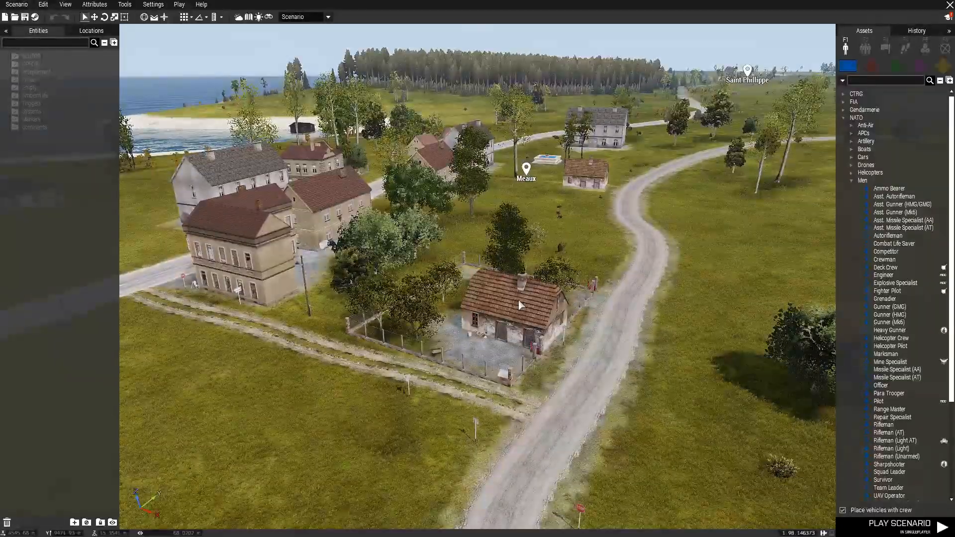
pyautogui.press('w')
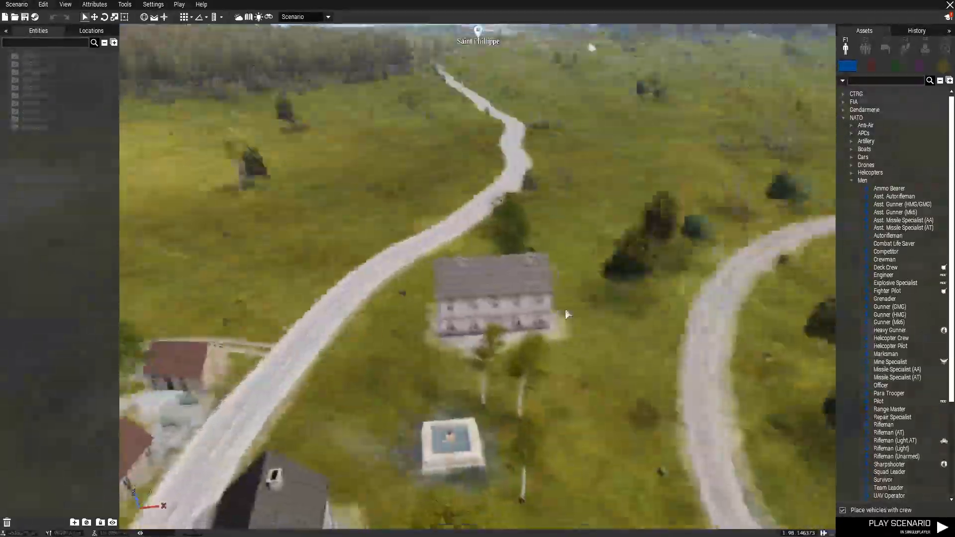
pyautogui.press('w')
pyautogui.moveTo(565, 310); pyautogui.dragTo(550, 292, button='right')
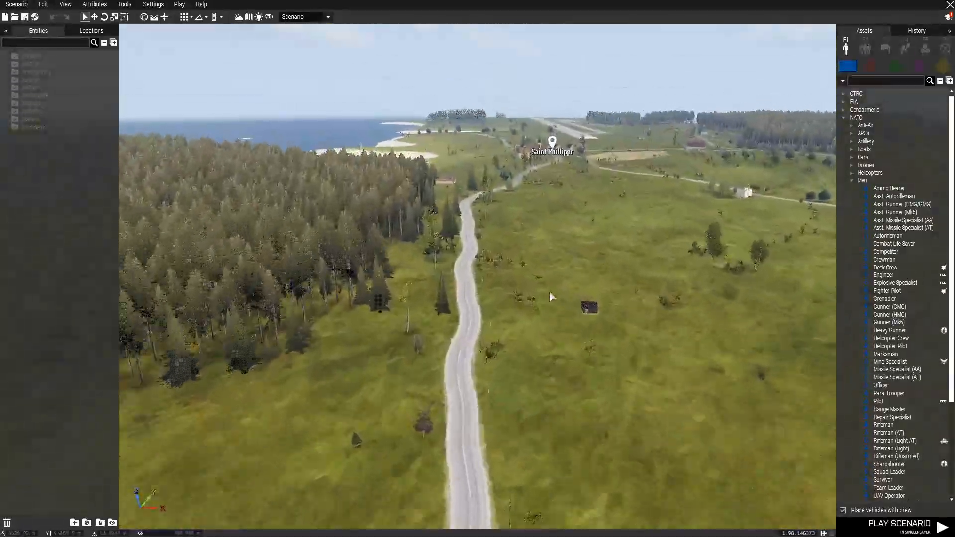
# Move the camera to the airfield north of Saint Phillippe and inspect its runway, taxiway and apron in 3D
pyautogui.press('m')
pyautogui.scroll(2, 517, 278)
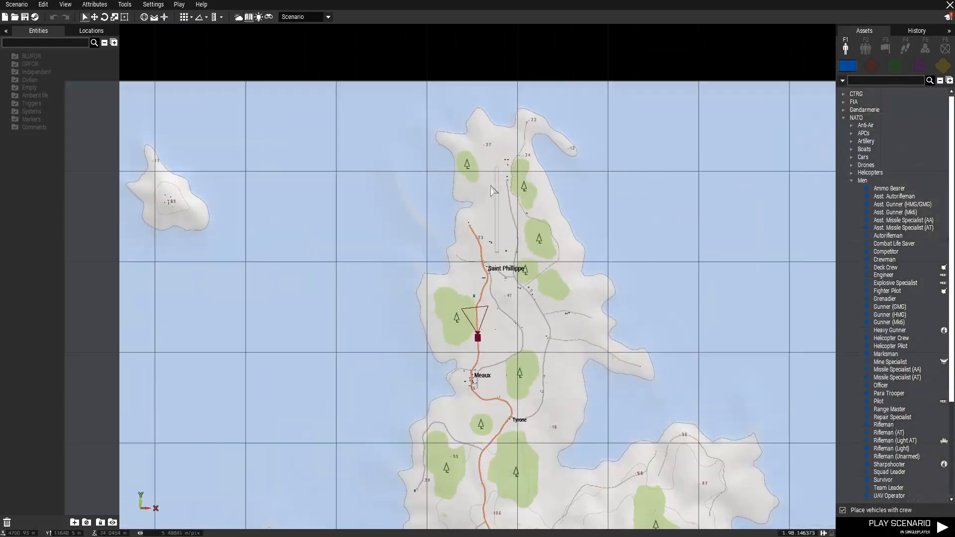
pyautogui.scroll(2, 504, 249)
pyautogui.middleClick(506, 361)
pyautogui.press('m')
pyautogui.moveTo(509, 391); pyautogui.dragTo(514, 335, button='right')
pyautogui.press('w')
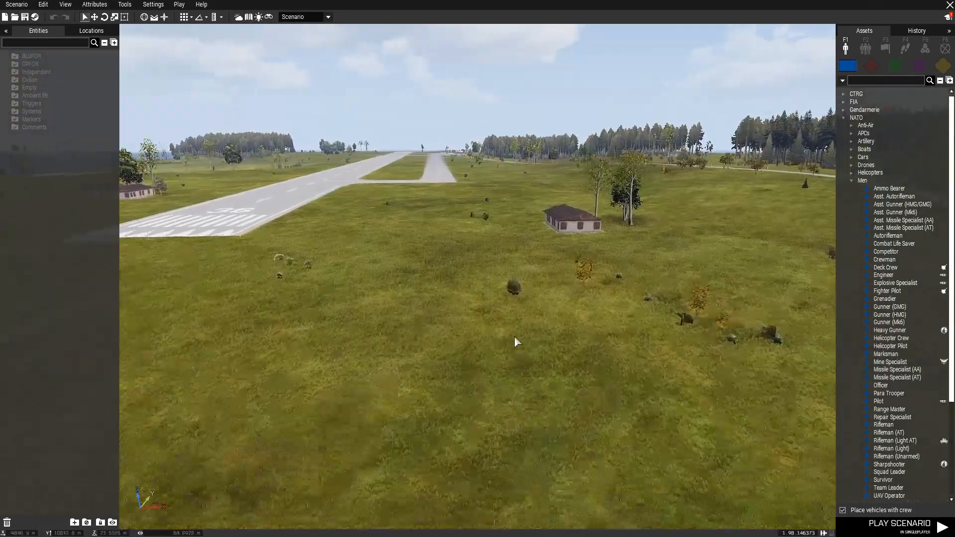
pyautogui.press('w')
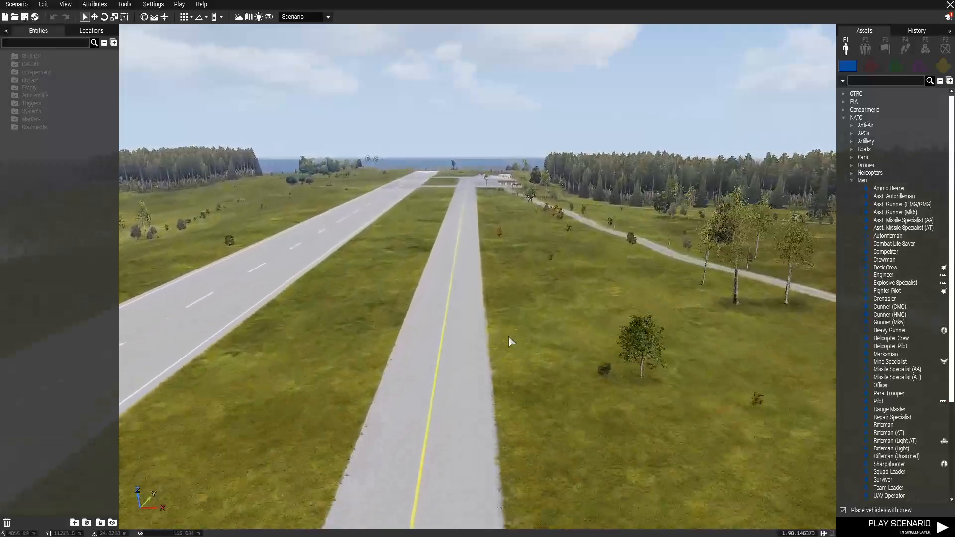
pyautogui.press('w')
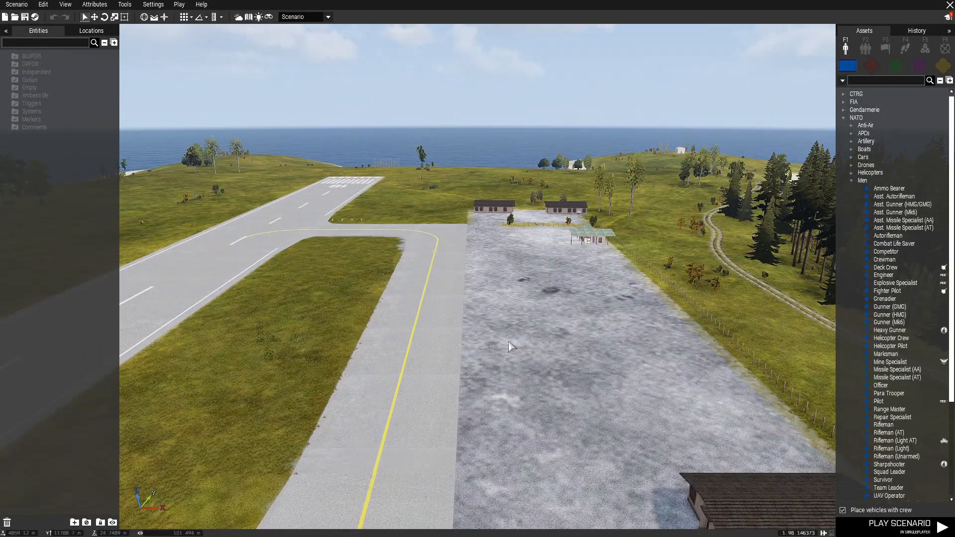
# Check the outlying islands on the map and inspect the small islet off the east coast in 3D
pyautogui.press('m')
pyautogui.scroll(-3, 502, 328)
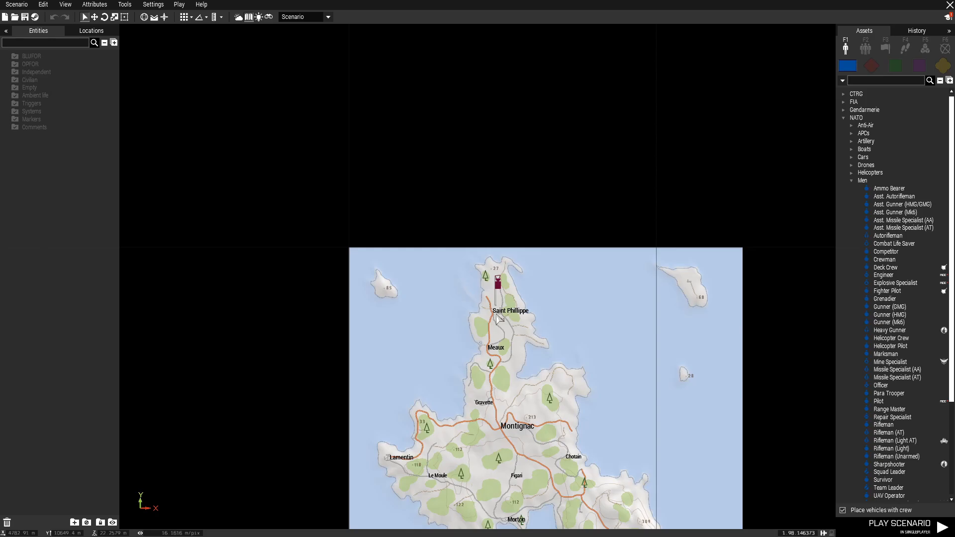
pyautogui.scroll(6, 655, 287)
pyautogui.scroll(-4, 669, 301)
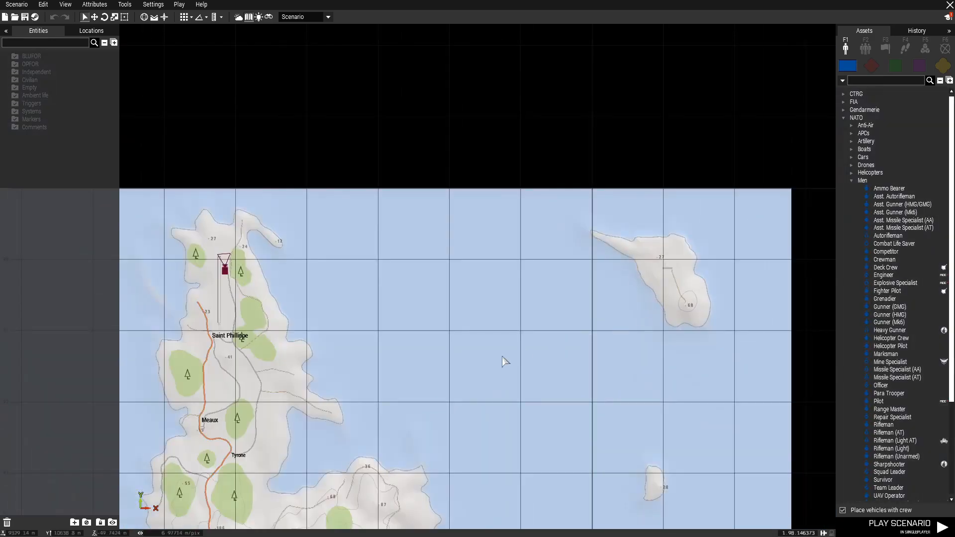
pyautogui.scroll(4, 701, 343)
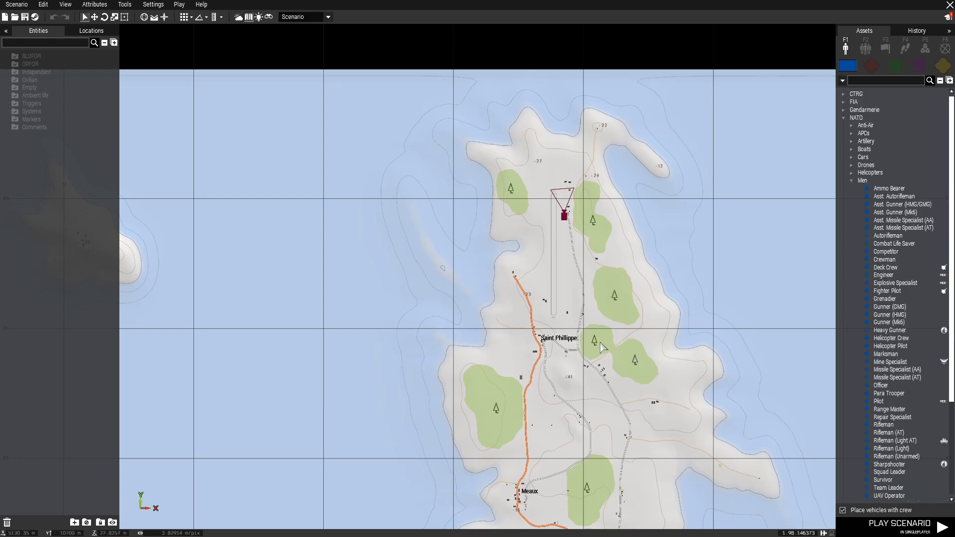
pyautogui.scroll(-4, 602, 344)
pyautogui.moveTo(706, 457); pyautogui.dragTo(428, 166, button='right')
pyautogui.scroll(3, 648, 180)
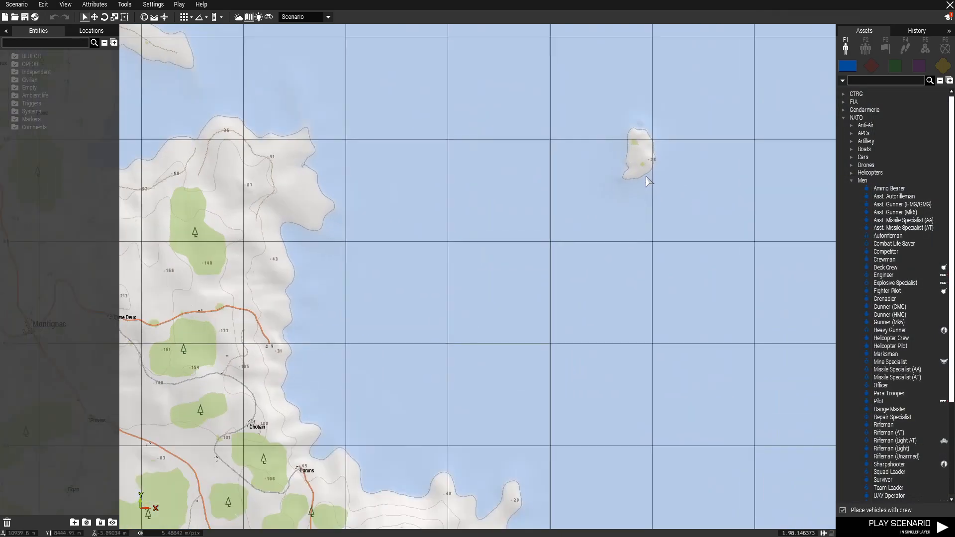
pyautogui.scroll(1, 646, 176)
pyautogui.press('m')
pyautogui.press('w')
pyautogui.moveTo(650, 362); pyautogui.dragTo(657, 382, button='right')
pyautogui.scroll(-5, 599, 364)
pyautogui.scroll(-5, 594, 314)
pyautogui.moveTo(313, 426); pyautogui.dragTo(550, 334, button='right')
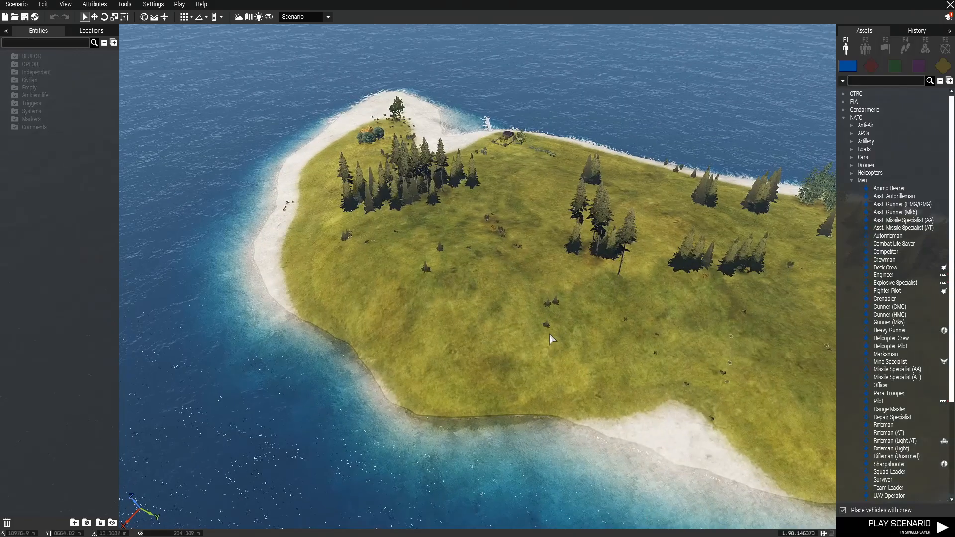
# Move the camera to the northwestern island and inspect the stone ruins on its hilltop
pyautogui.press('m')
pyautogui.scroll(-5, 550, 330)
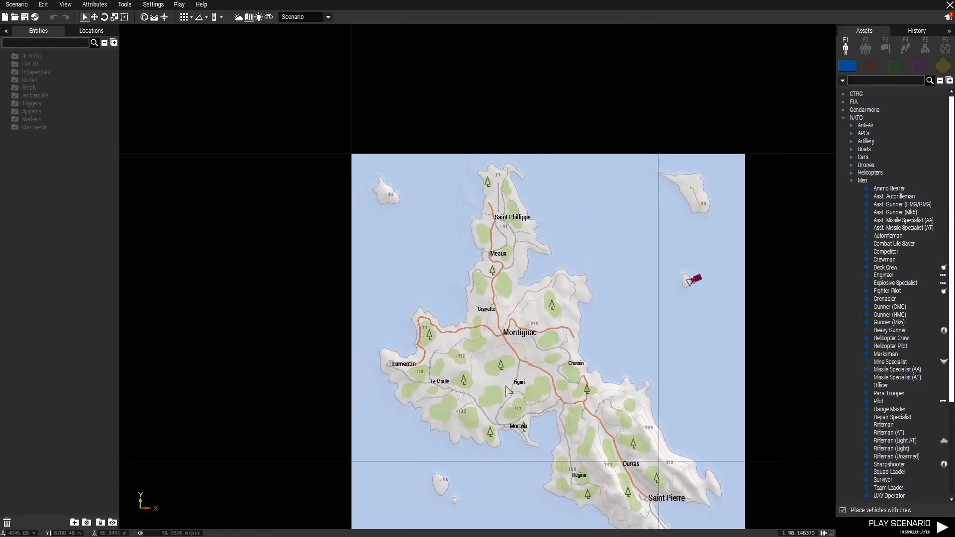
pyautogui.moveTo(515, 468); pyautogui.dragTo(513, 429, button='right')
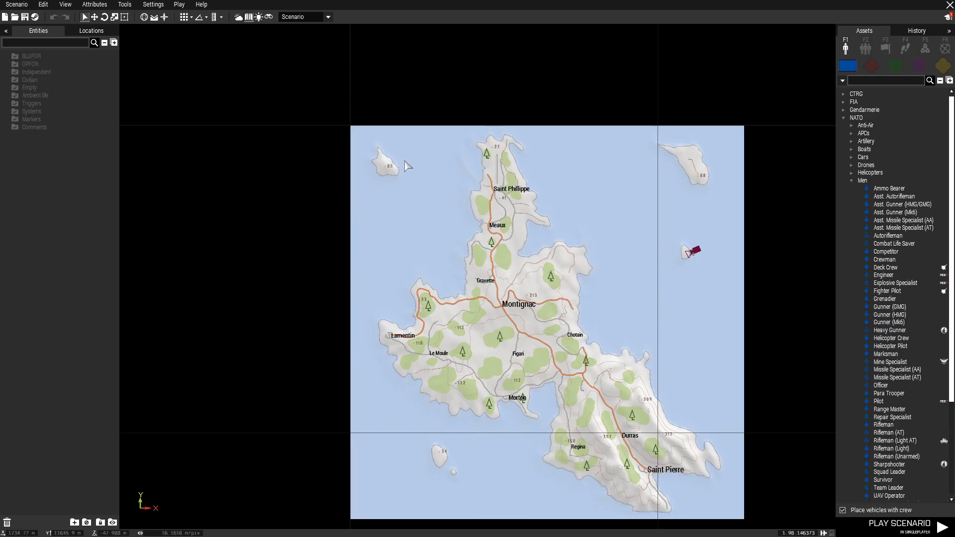
pyautogui.scroll(10, 403, 166)
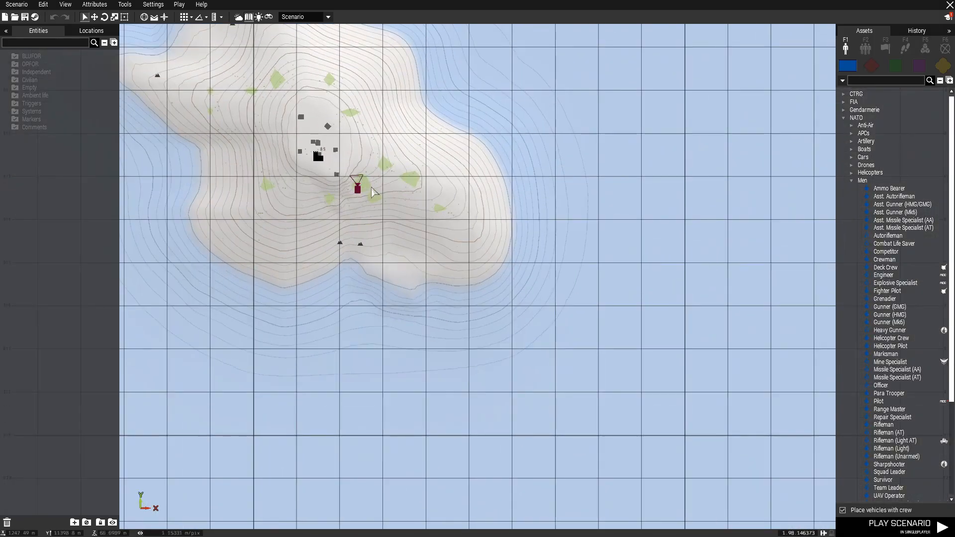
pyautogui.press('m')
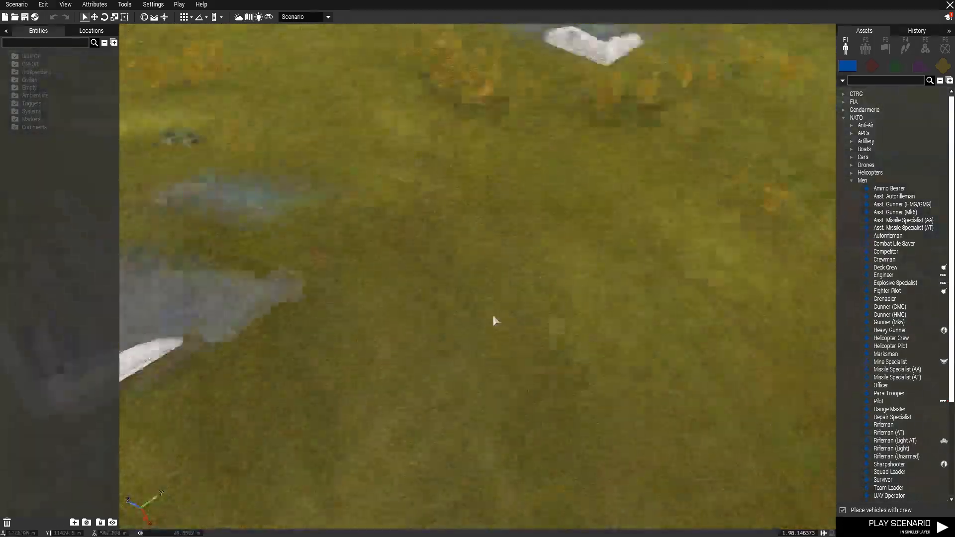
pyautogui.scroll(-5, 494, 317)
pyautogui.moveTo(493, 317); pyautogui.dragTo(571, 295, button='right')
pyautogui.press('a')
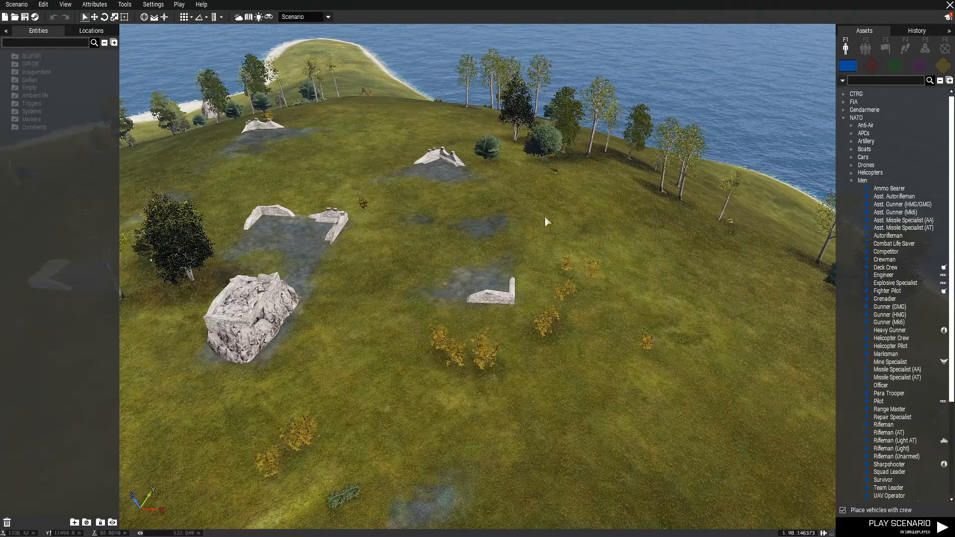
pyautogui.moveTo(592, 308)
pyautogui.mouseDown(button='right')
pyautogui.moveTo(551, 294)
pyautogui.moveTo(587, 304)
pyautogui.mouseUp(button='right')
pyautogui.press('w')
pyautogui.press('a')
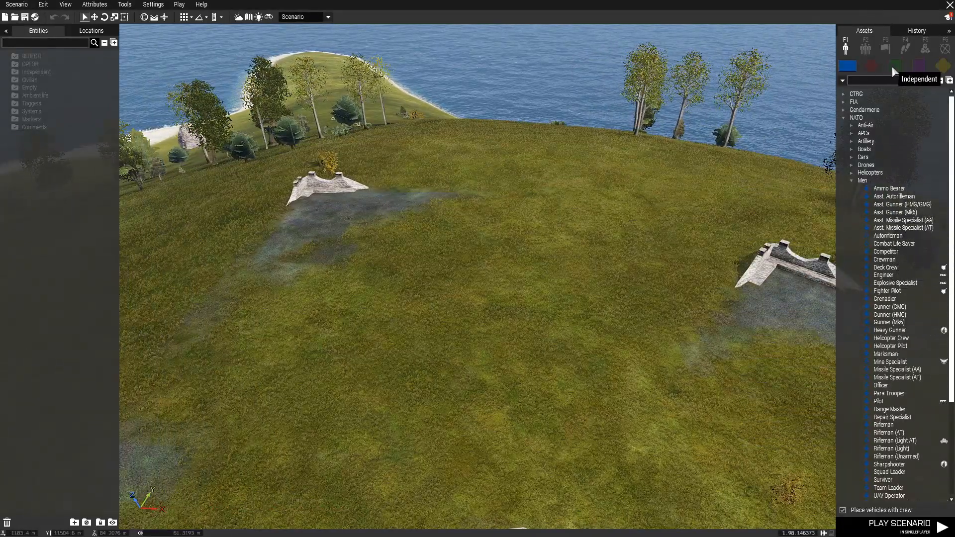
# Place a NATO Crewman on the grassy hilltop near the ruins, and delete it again
pyautogui.click(896, 260)
pyautogui.click(395, 386)
pyautogui.scroll(5, 418, 415)
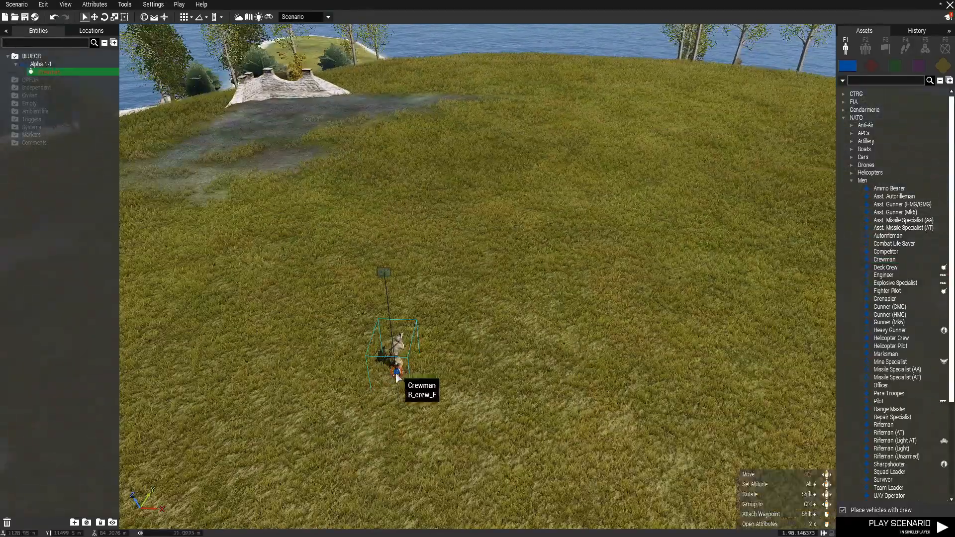
pyautogui.scroll(5, 385, 434)
pyautogui.click(550, 456)
pyautogui.scroll(-5, 547, 455)
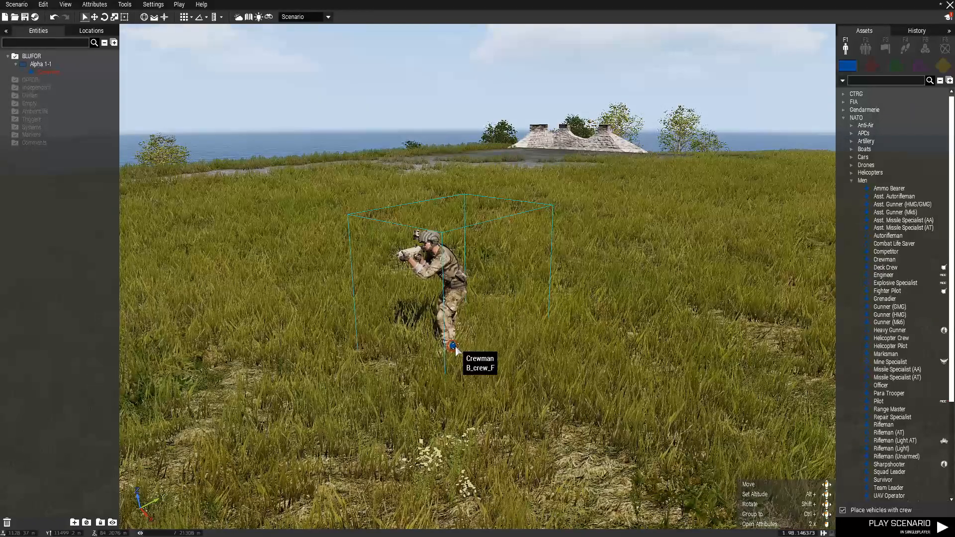
pyautogui.scroll(-5, 505, 368)
pyautogui.scroll(-3, 509, 366)
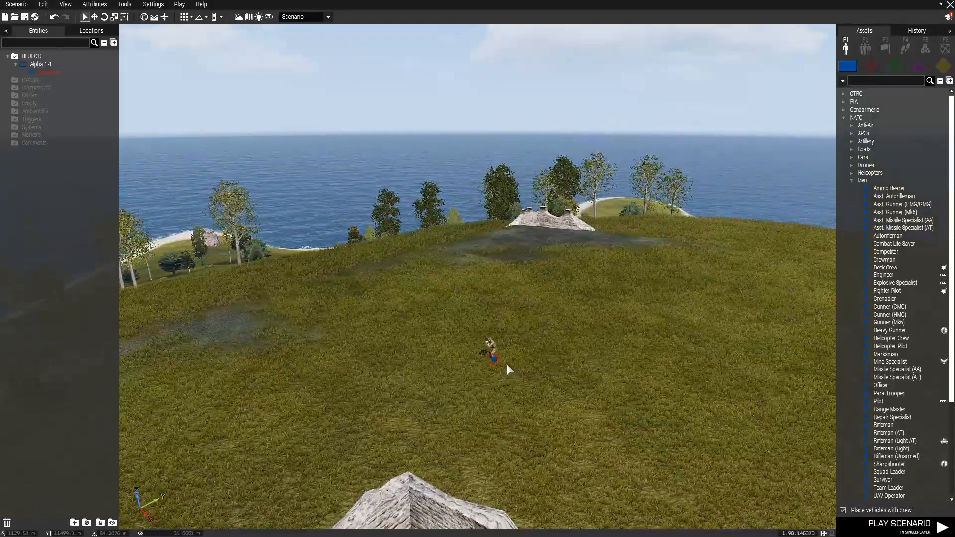
pyautogui.click(495, 359)
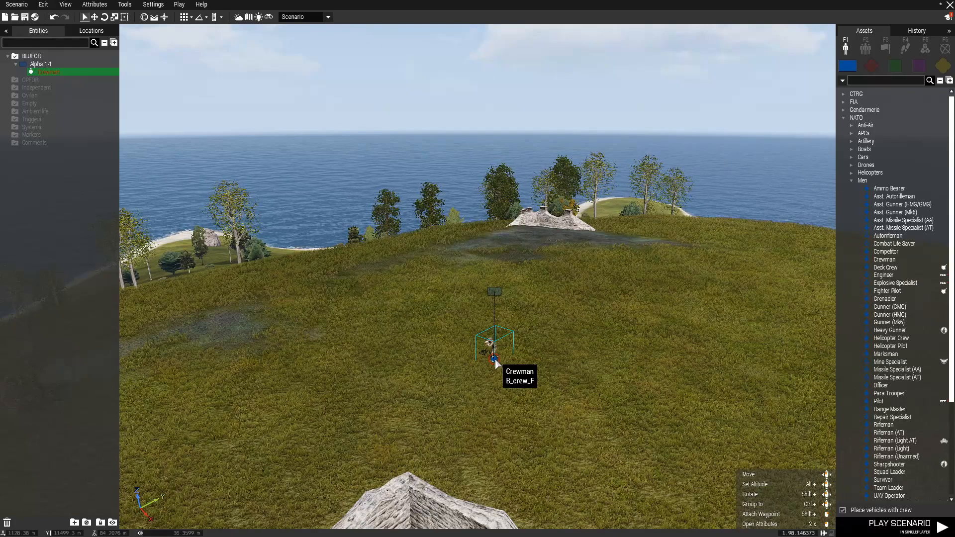
pyautogui.press('Delete')
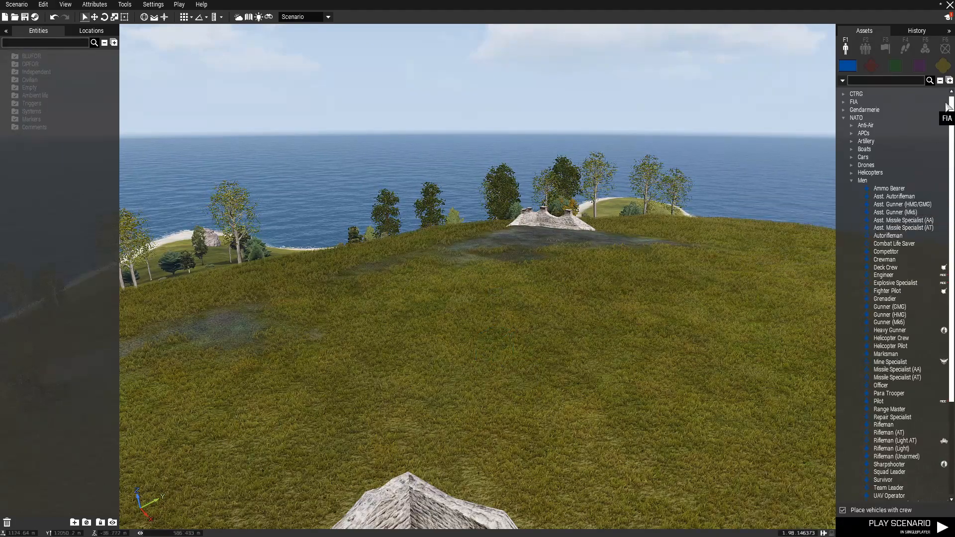
# Place a terrestrial Rabbit from the Animals assets on the hilltop, and delete it again
pyautogui.click(942, 67)
pyautogui.moveTo(522, 271); pyautogui.dragTo(603, 307, button='right')
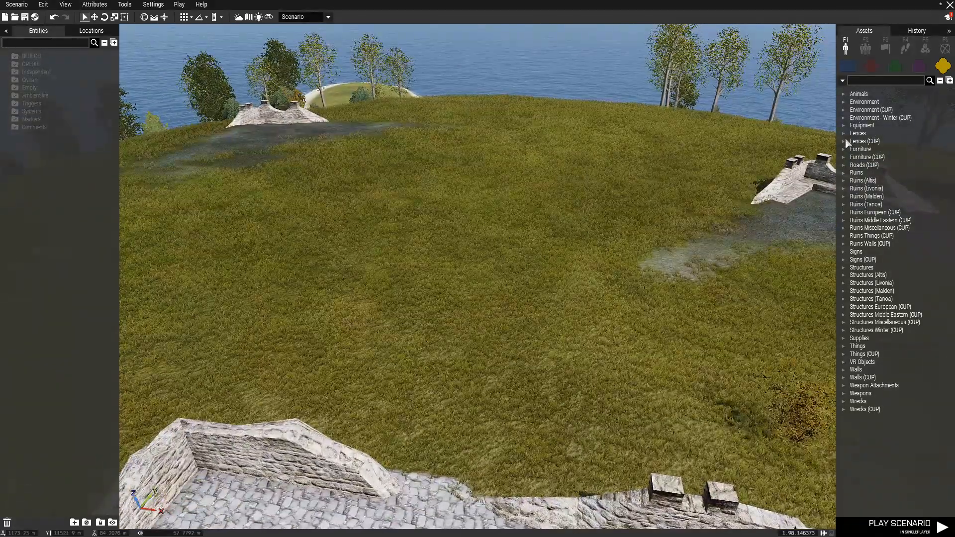
pyautogui.click(840, 94)
pyautogui.click(853, 102)
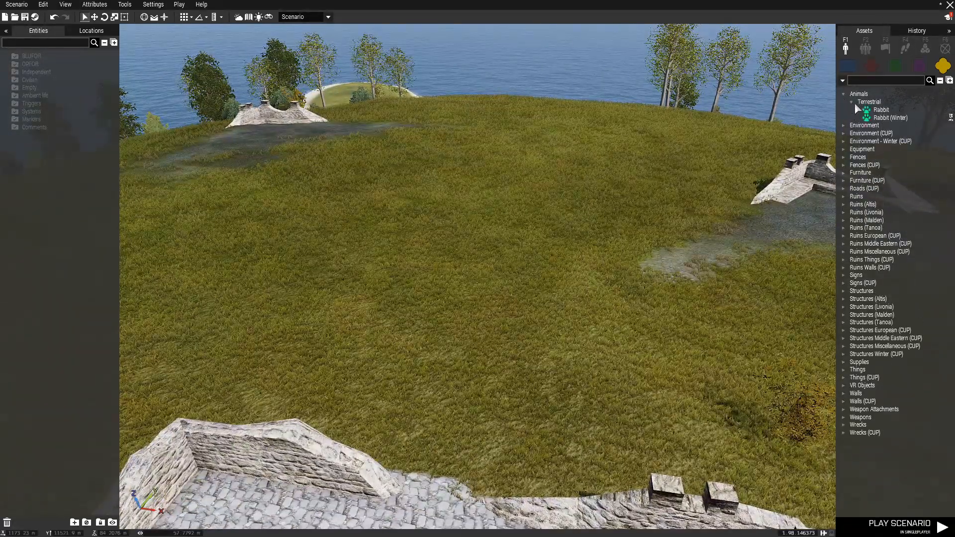
pyautogui.click(881, 109)
pyautogui.click(649, 266)
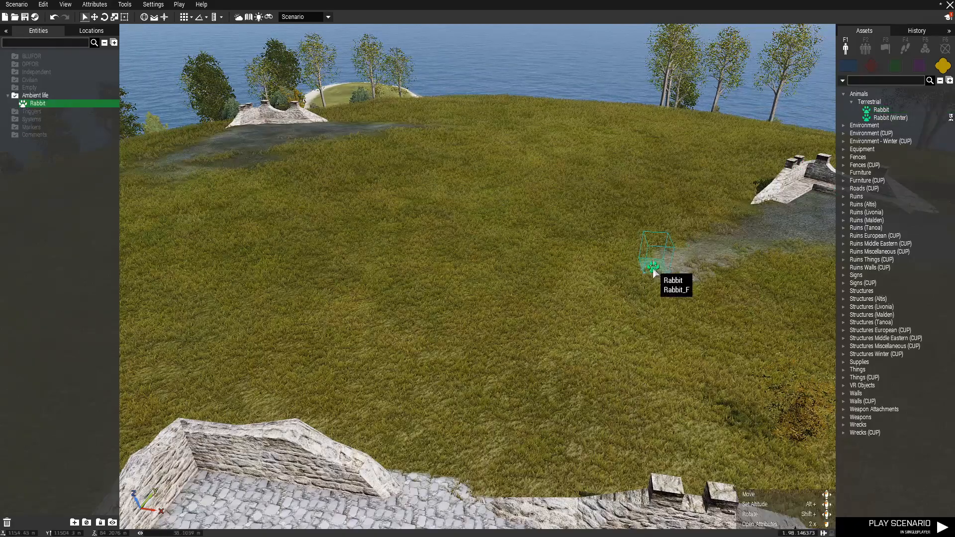
pyautogui.press('Delete')
# Place a Decon Tent [IDAP] from the humanitarian structures on the hilltop, and delete it again
pyautogui.click(843, 291)
pyautogui.click(851, 299)
pyautogui.click(893, 362)
pyautogui.click(523, 368)
pyautogui.keyDown('shift'); pyautogui.moveTo(516, 388); pyautogui.dragTo(485, 407); pyautogui.keyUp('shift')
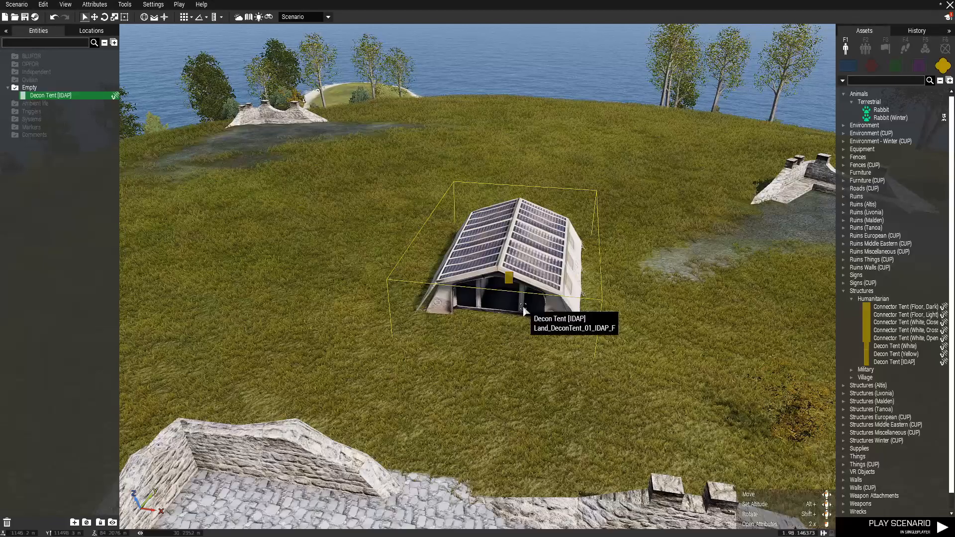
pyautogui.scroll(3, 507, 276)
pyautogui.press('Delete')
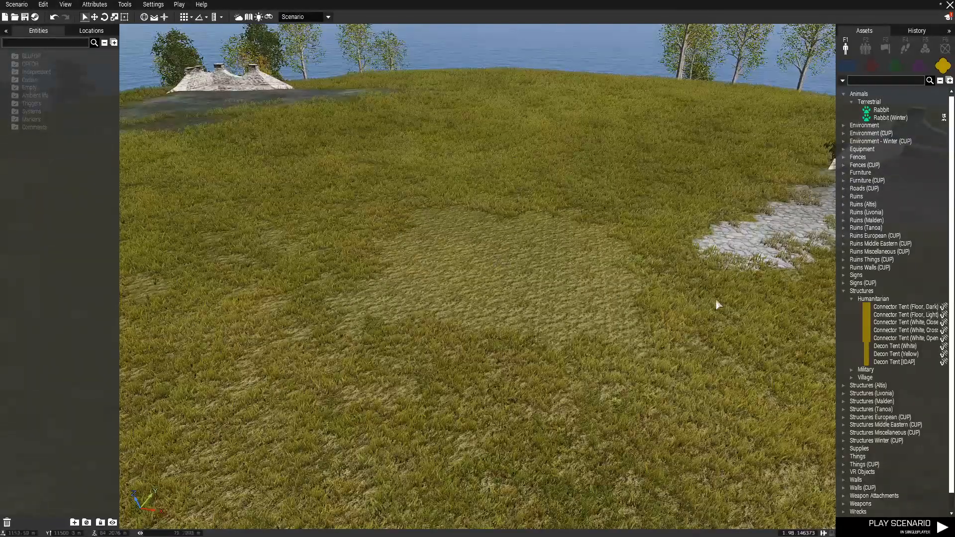
# Collapse the Structures props and list the Zeus category of the system modules
pyautogui.click(843, 291)
pyautogui.click(925, 48)
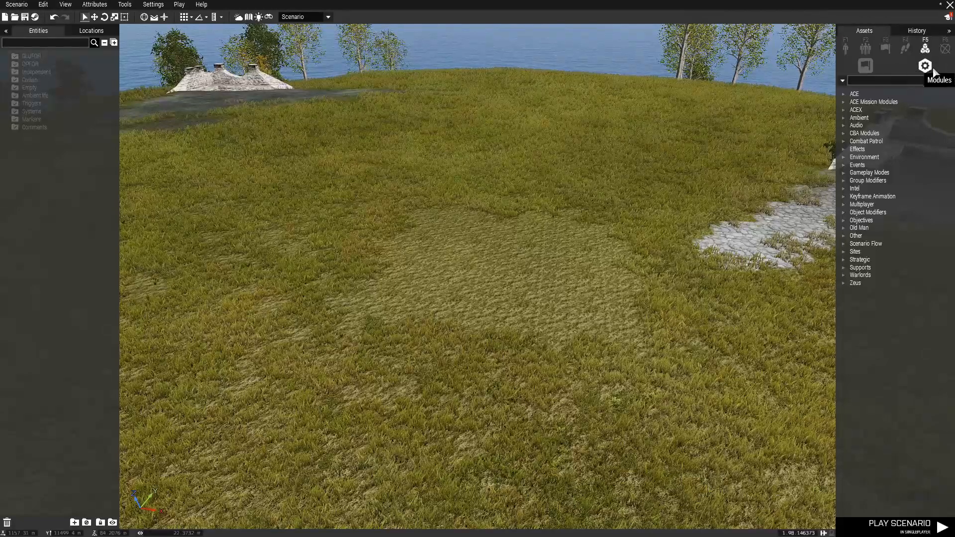
pyautogui.click(844, 284)
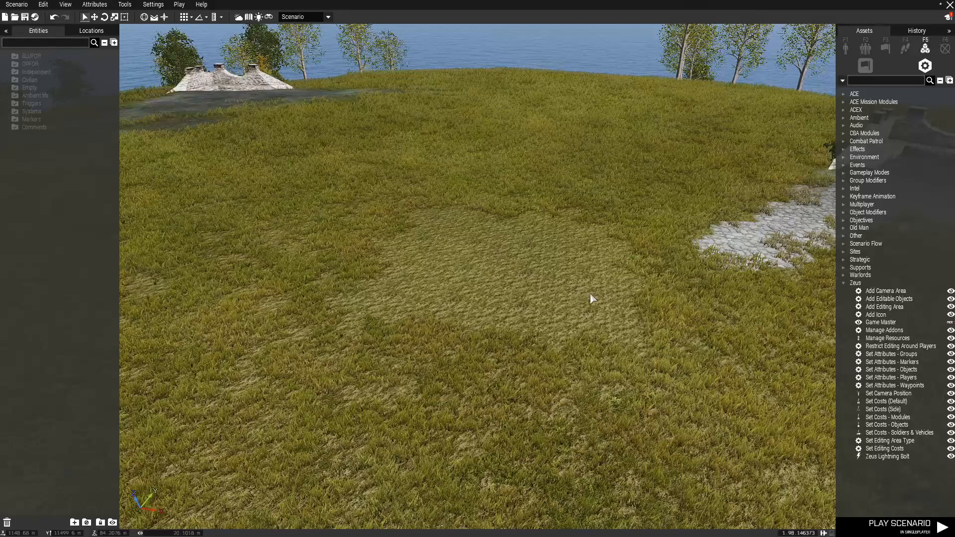
pyautogui.scroll(-5, 479, 324)
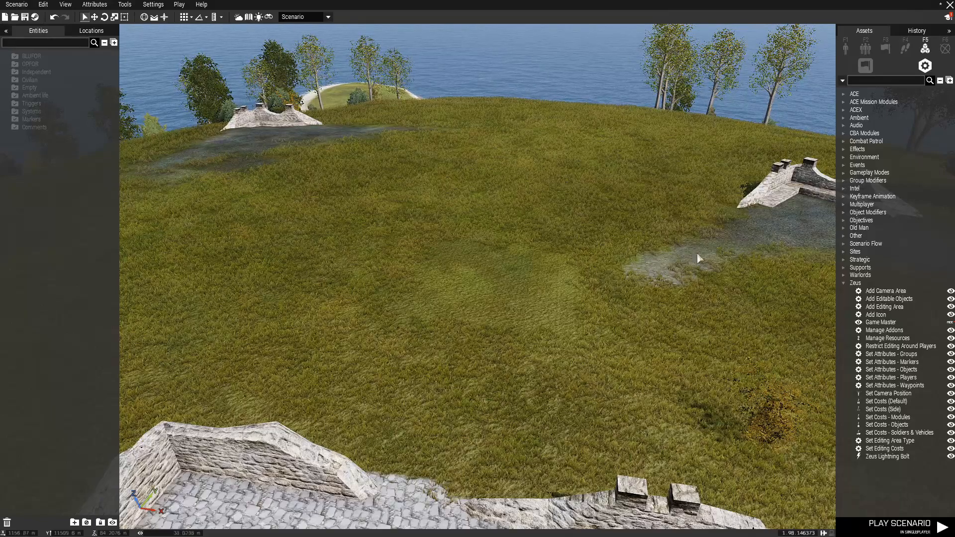
# Place an ACEX Fortify module on the grassy hilltop, and delete it again
pyautogui.click(843, 110)
pyautogui.click(872, 117)
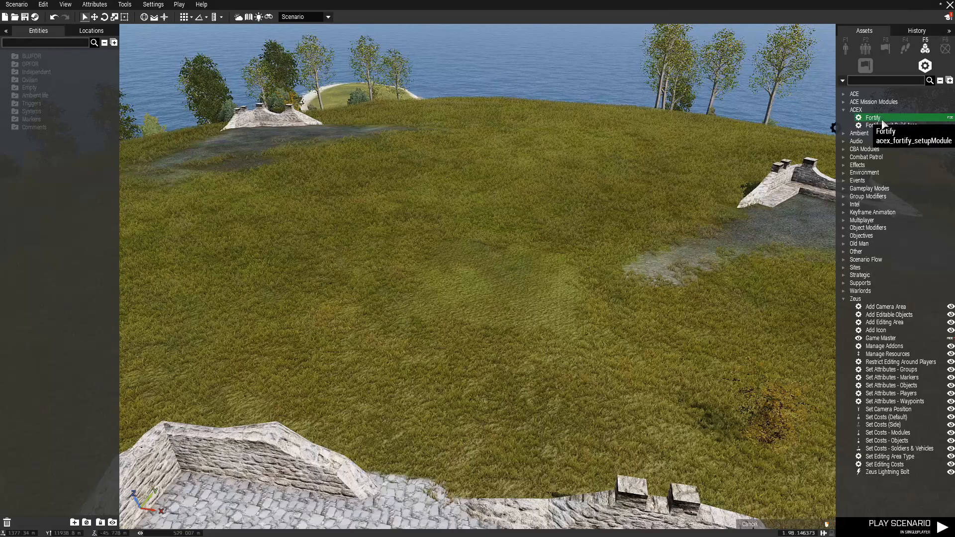
pyautogui.click(500, 168)
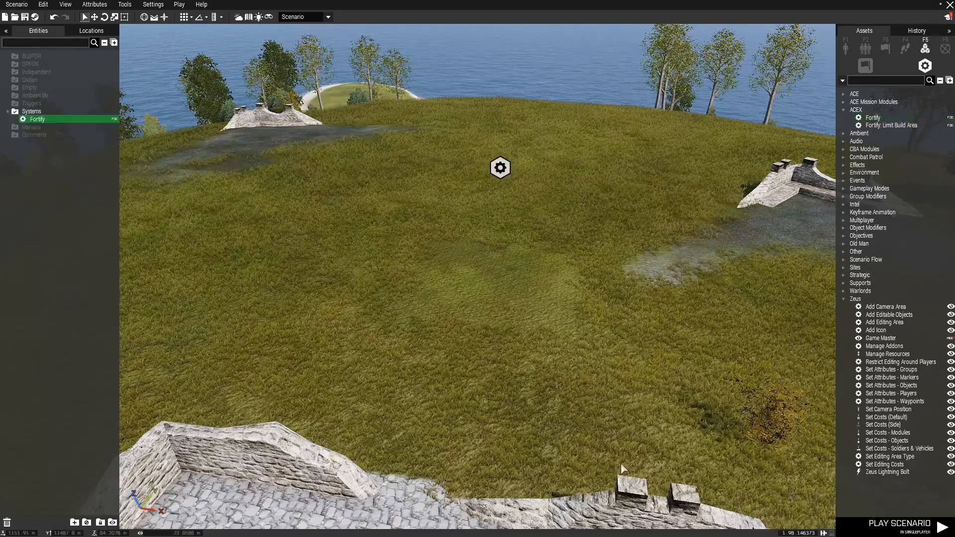
pyautogui.doubleClick(500, 172)
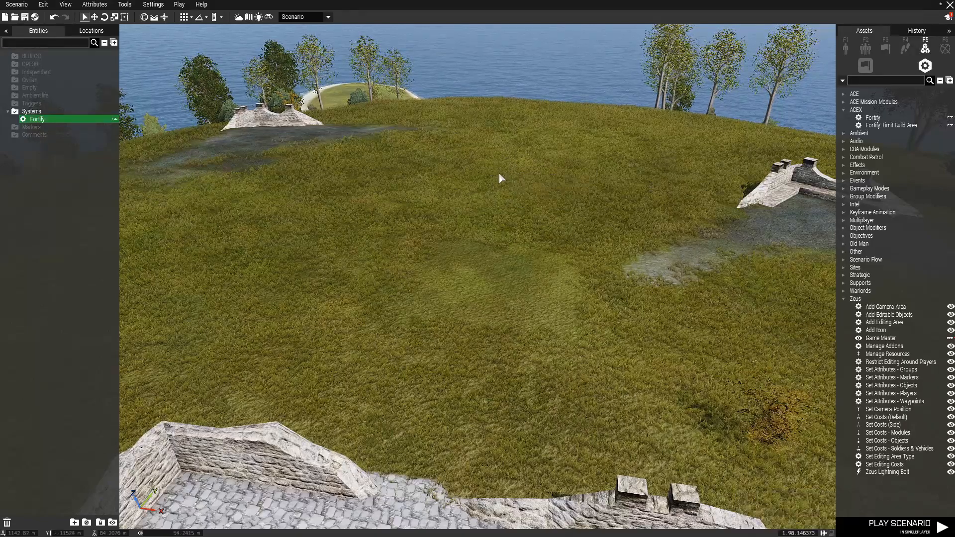
pyautogui.press('Delete')
# Browse the logic entities and expand the Virtual Entities category
pyautogui.click(865, 65)
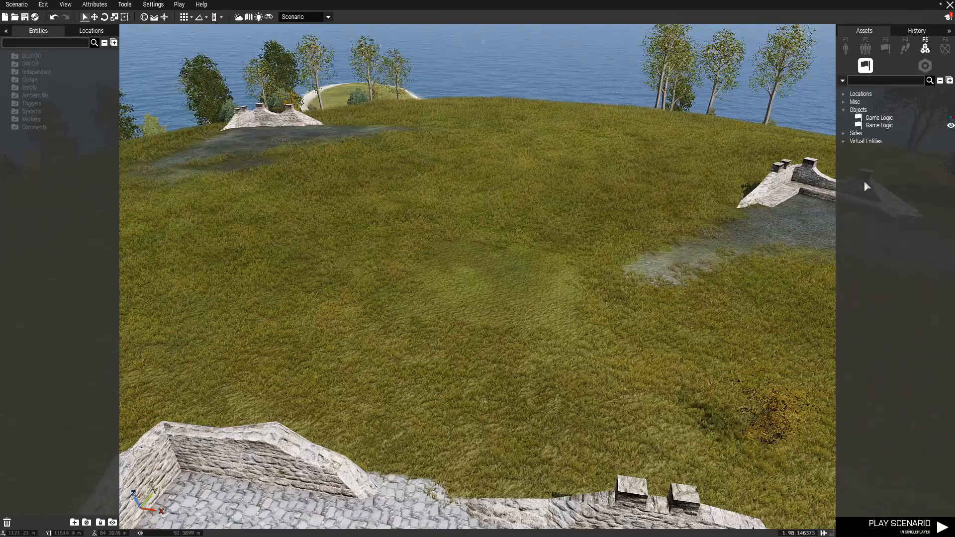
pyautogui.click(843, 142)
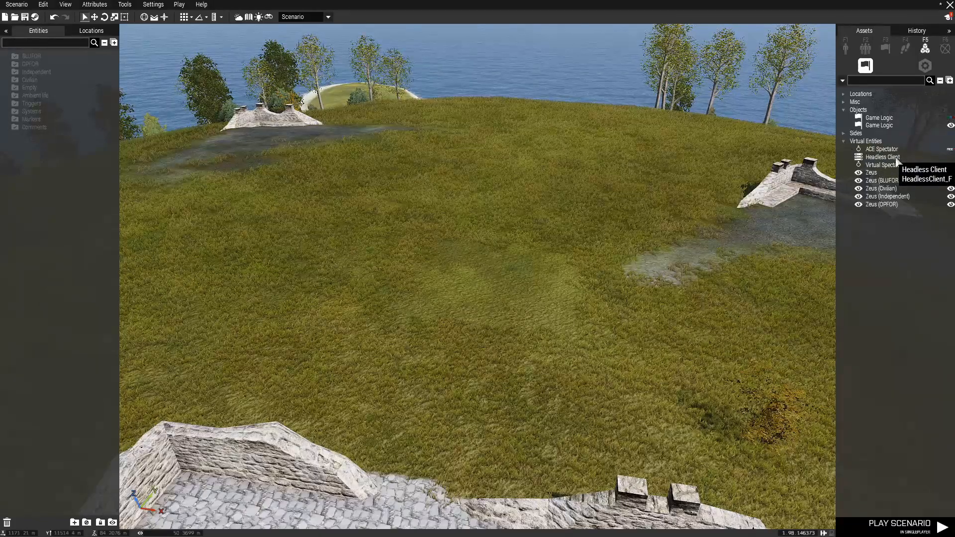
pyautogui.moveTo(553, 339); pyautogui.dragTo(553, 339, button='right')
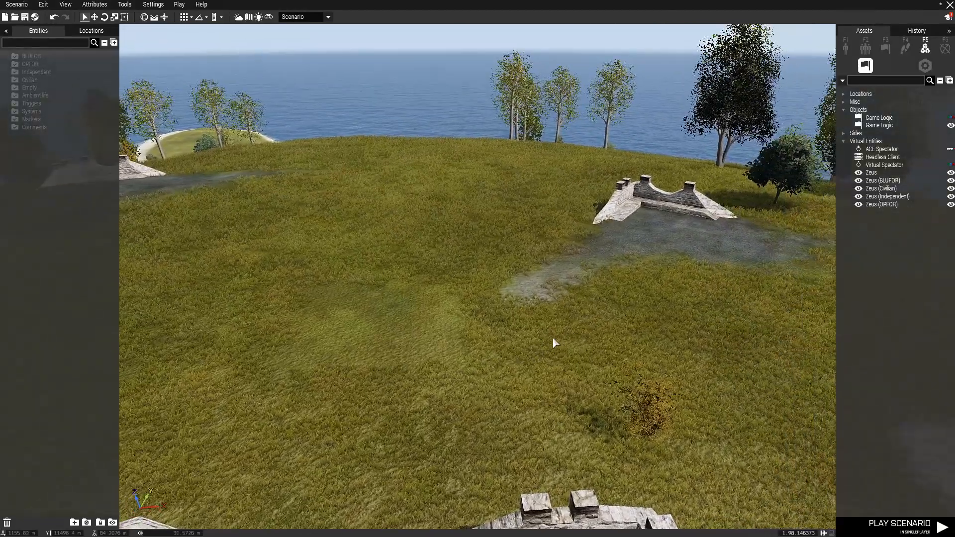
pyautogui.moveTo(526, 395); pyautogui.dragTo(526, 395, button='right')
pyautogui.press('w')
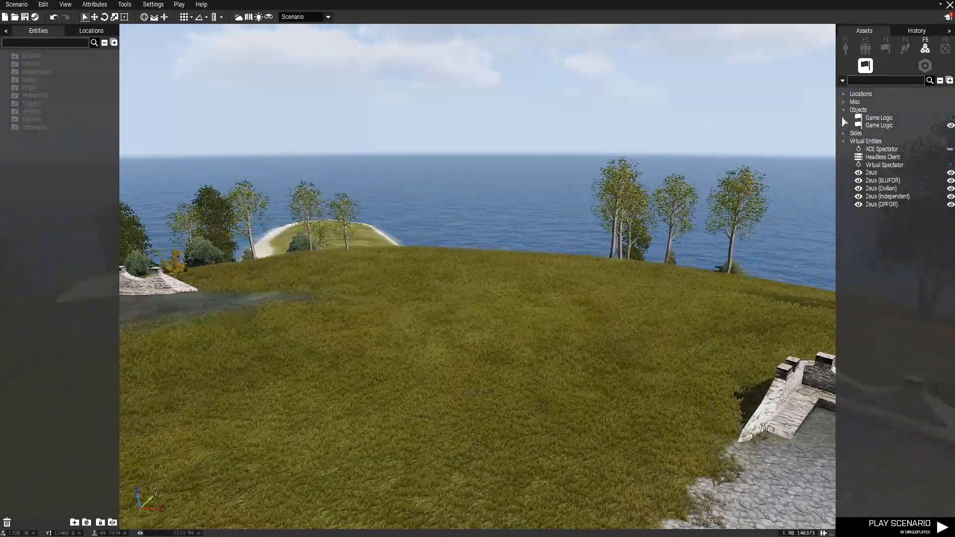
# Return to the props, collapse the Animals category and survey the hilltop ruins from the opposite side
pyautogui.click(845, 48)
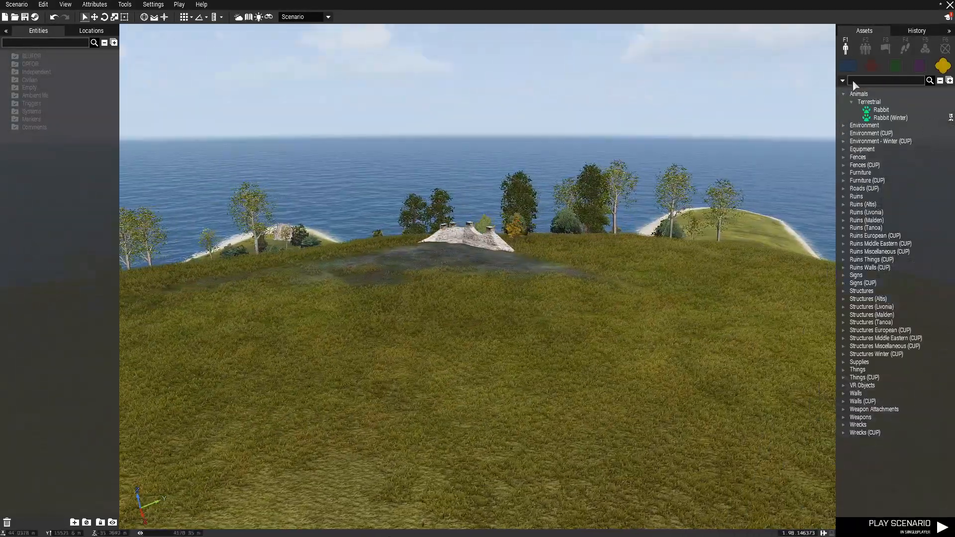
pyautogui.click(844, 94)
pyautogui.press('w')
pyautogui.moveTo(633, 219); pyautogui.dragTo(453, 223, button='right')
pyautogui.press('s')
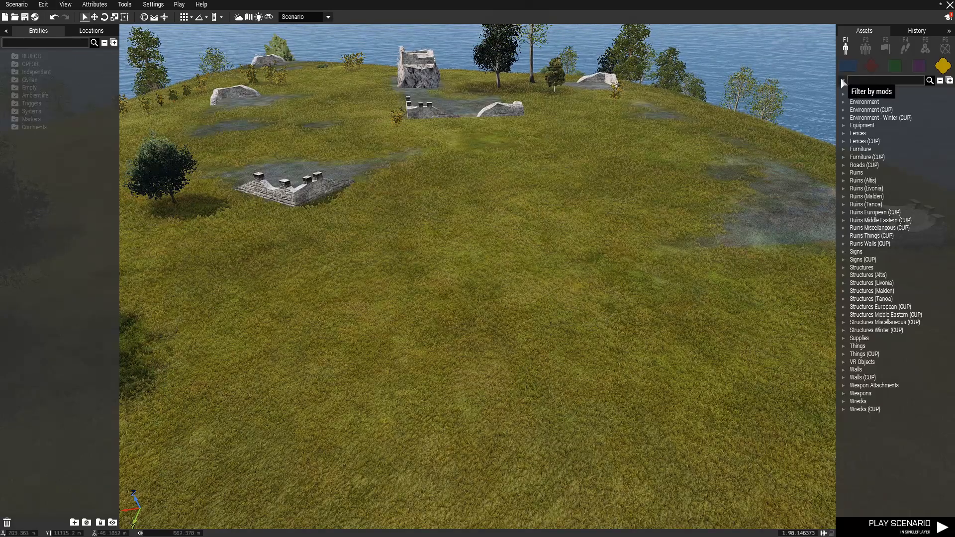
# Place a BLUFOR NATO Recon Patrol infantry group on the grass in front of the stone ruins
pyautogui.click(848, 65)
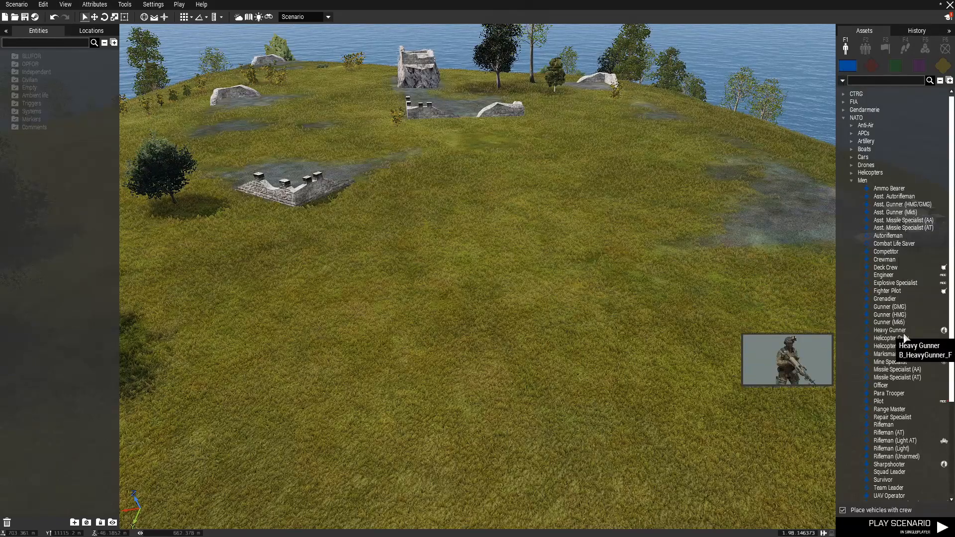
pyautogui.press('w')
pyautogui.press('d')
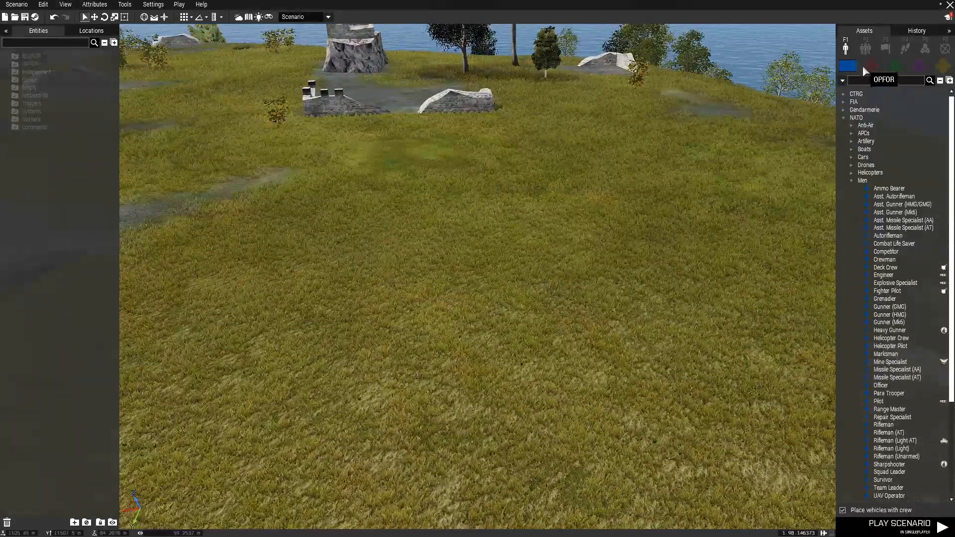
pyautogui.press('F2')
pyautogui.click(904, 189)
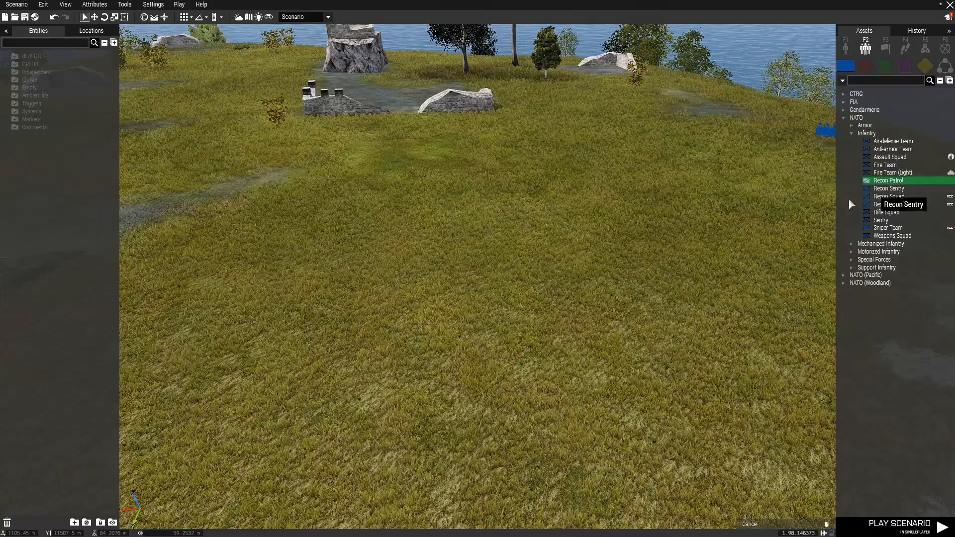
pyautogui.click(475, 211)
pyautogui.scroll(3, 480, 262)
pyautogui.press('w')
pyautogui.press('q')
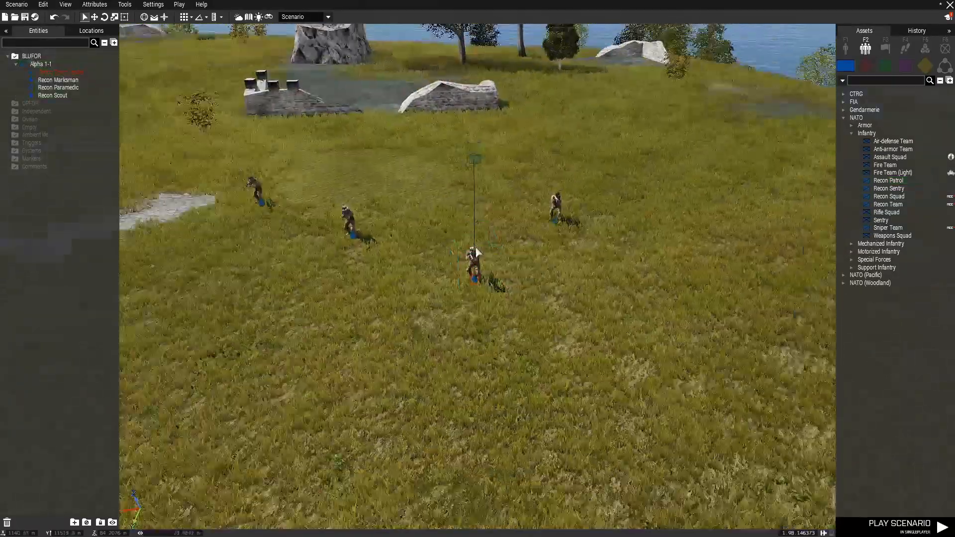
# Select the whole Recon Patrol group, rotate it about a quarter turn, and deselect it
pyautogui.click(475, 160)
pyautogui.keyDown('shift'); pyautogui.moveTo(474, 287); pyautogui.dragTo(302, 262); pyautogui.keyUp('shift')
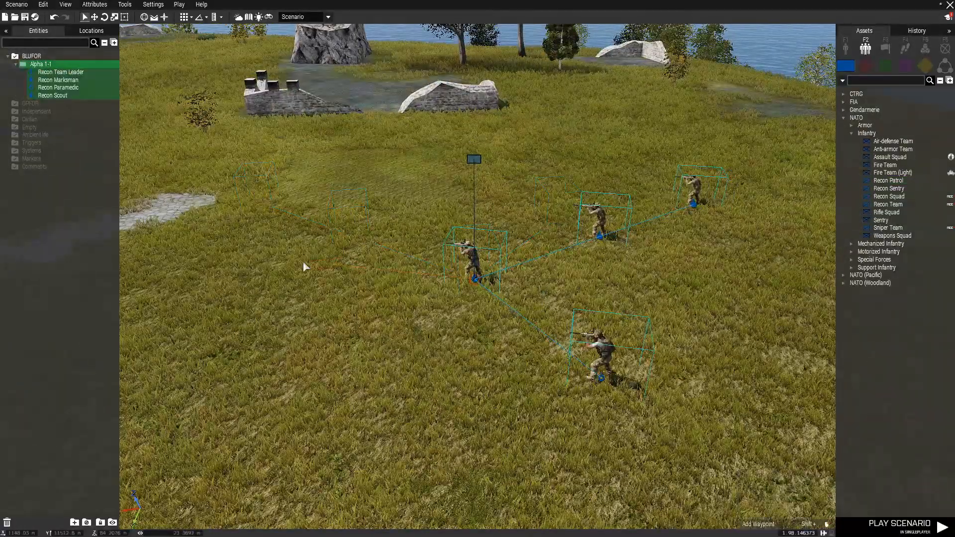
pyautogui.click(479, 451)
pyautogui.scroll(-4, 479, 451)
pyautogui.click(479, 338)
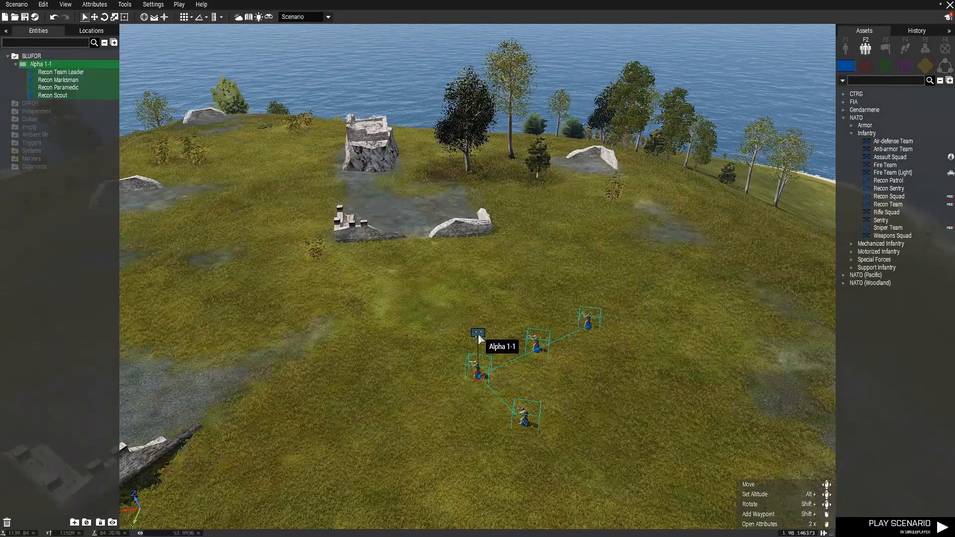
pyautogui.click(782, 333)
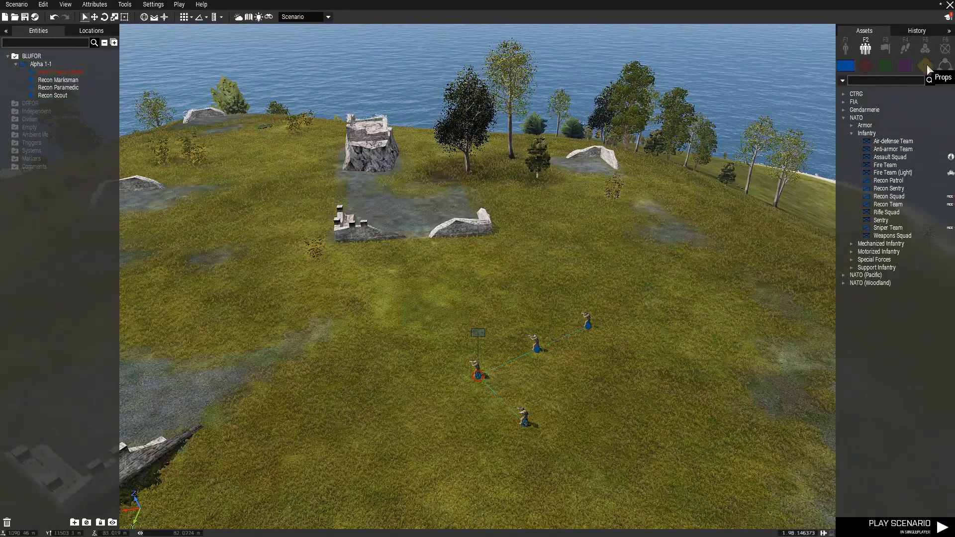
# Browse the prop objects and expand the Supplies category
pyautogui.click(923, 64)
pyautogui.click(849, 48)
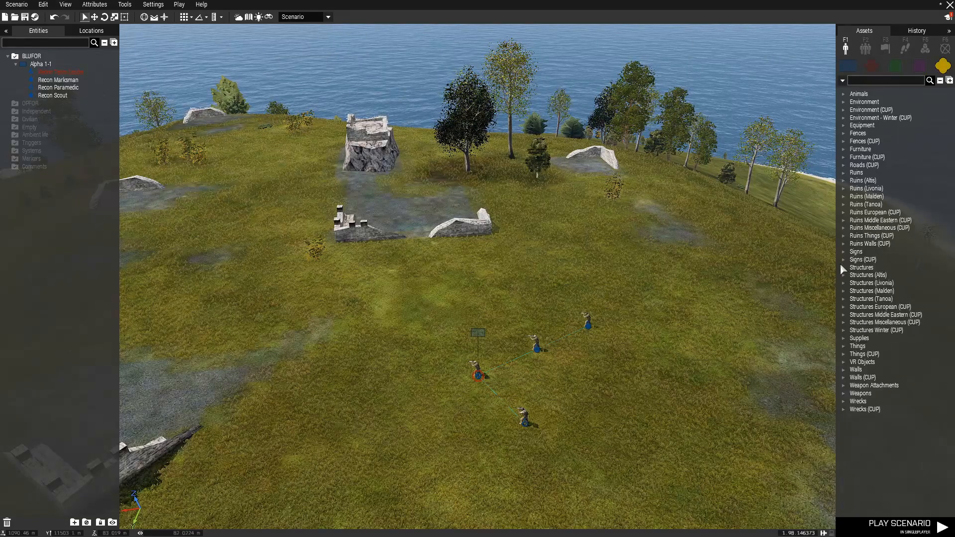
pyautogui.click(843, 338)
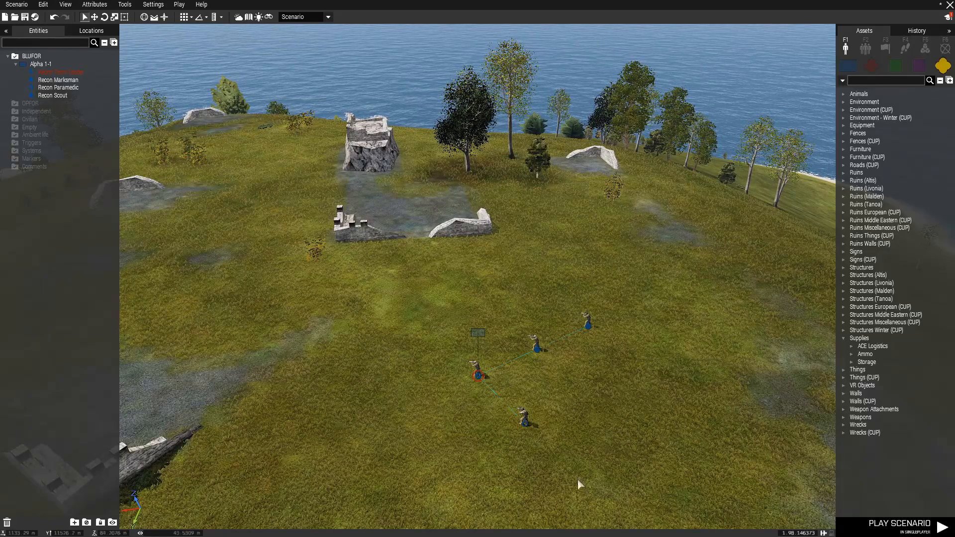
# Delete the whole Recon Patrol group from the hilltop
pyautogui.scroll(4, 519, 461)
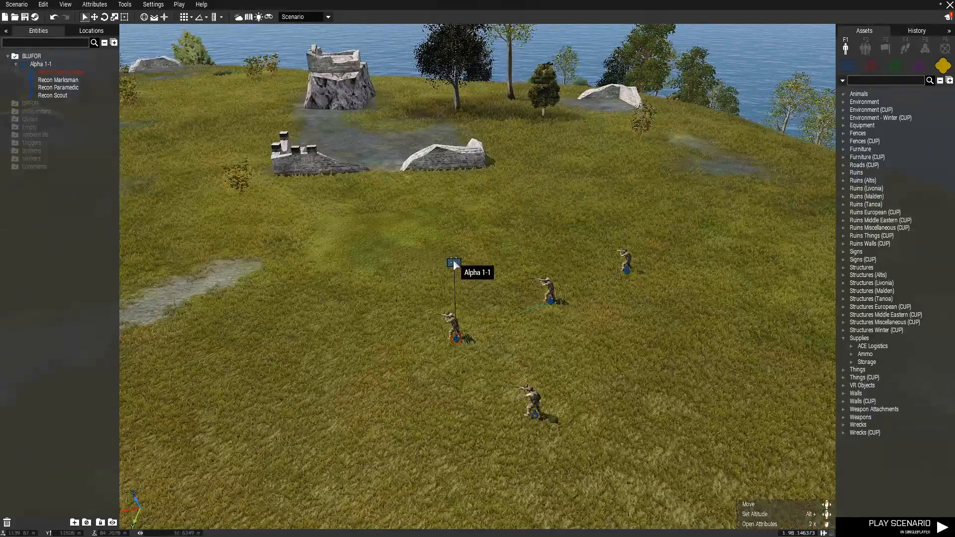
pyautogui.click(453, 264)
pyautogui.press('Delete')
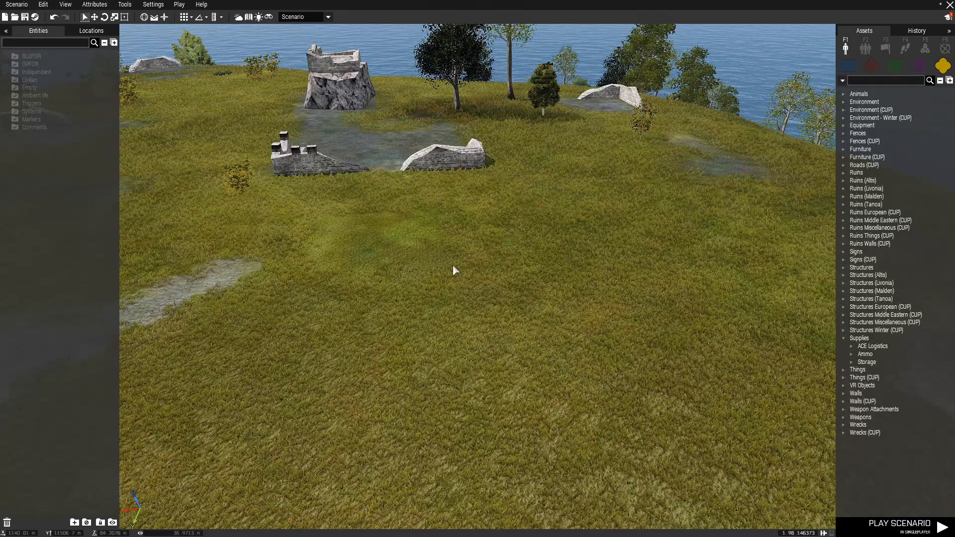
# Compare the BLUFOR NATO group compositions with the individual NATO units, collapsing the NATO groups
pyautogui.click(848, 65)
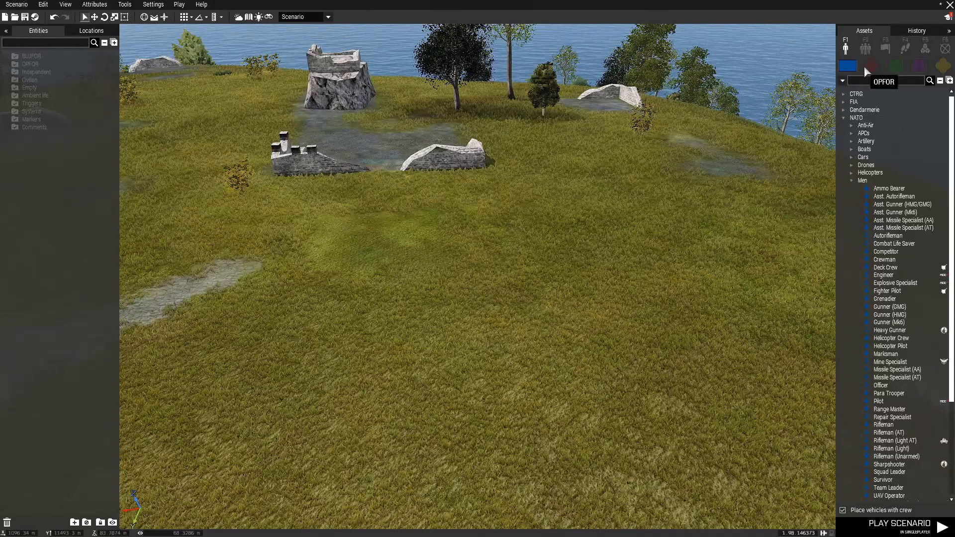
pyautogui.click(866, 51)
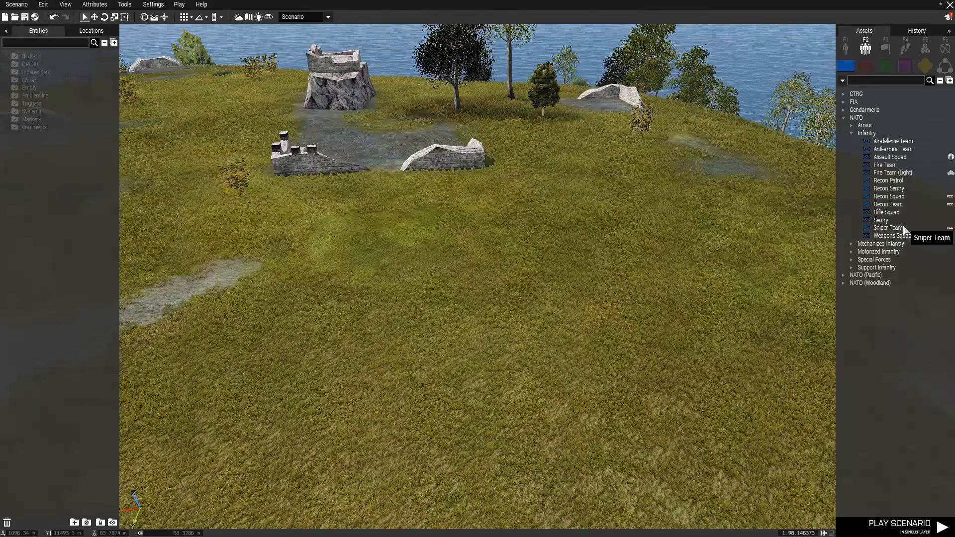
pyautogui.click(844, 117)
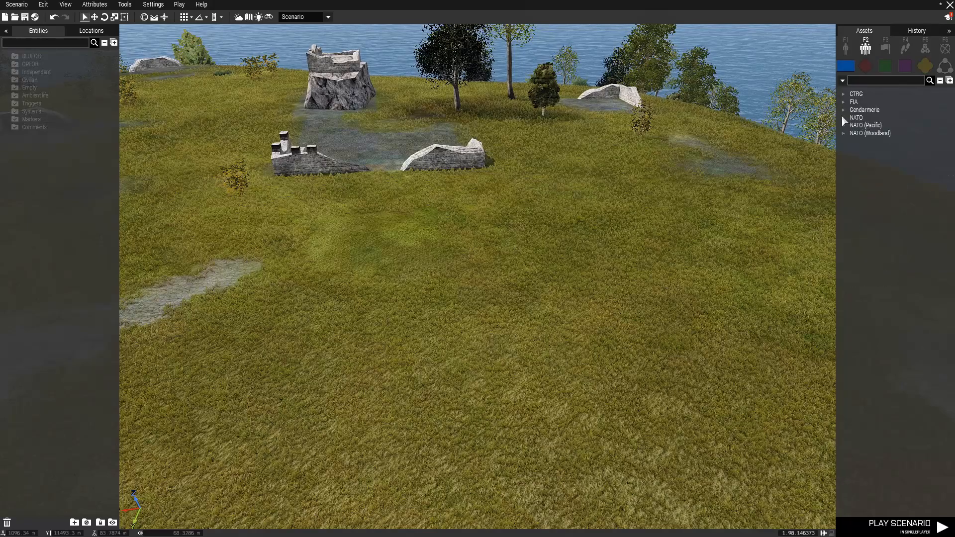
pyautogui.click(844, 56)
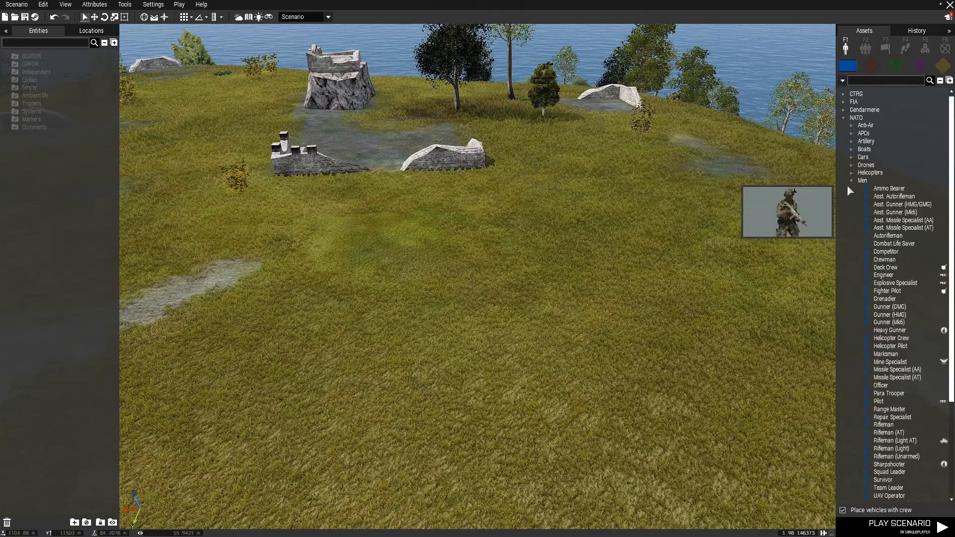
# Place a BLUFOR NATO Officer on the grass by the gap in the ruined stone wall, and inspect the soldier up close
pyautogui.moveTo(441, 394)
pyautogui.mouseDown(button='right')
pyautogui.moveTo(434, 372)
pyautogui.moveTo(422, 393)
pyautogui.mouseUp(button='right')
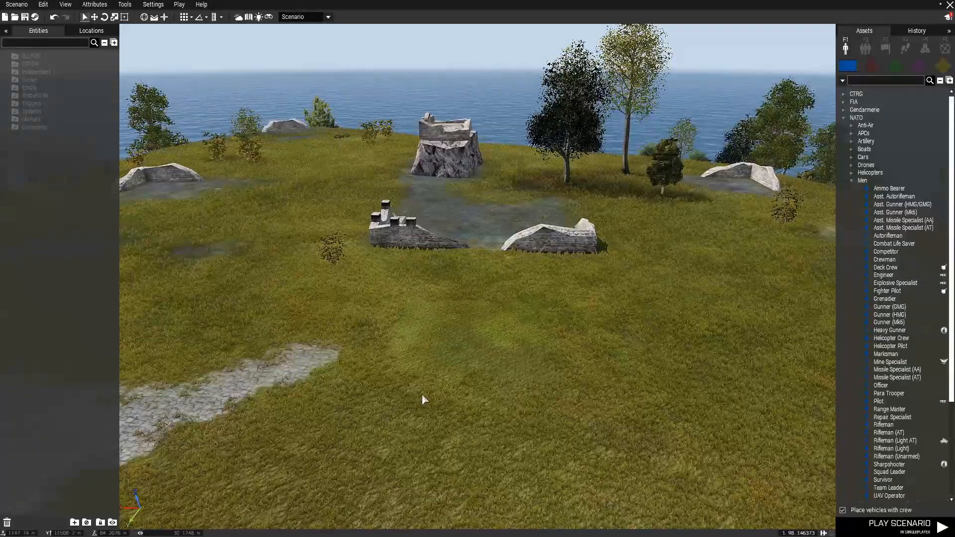
pyautogui.press('w')
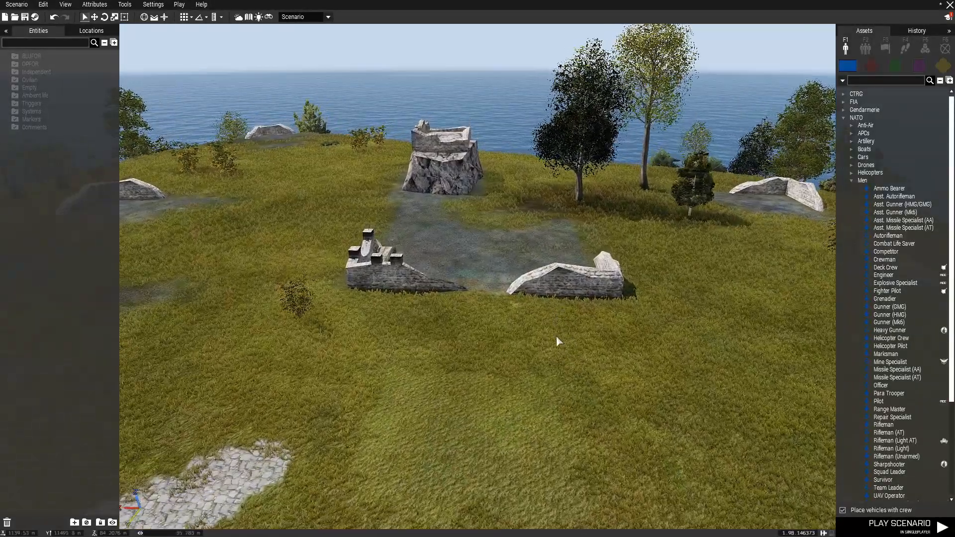
pyautogui.moveTo(552, 353)
pyautogui.mouseDown(button='right')
pyautogui.moveTo(557, 377)
pyautogui.moveTo(558, 357)
pyautogui.mouseUp(button='right')
pyautogui.press('s')
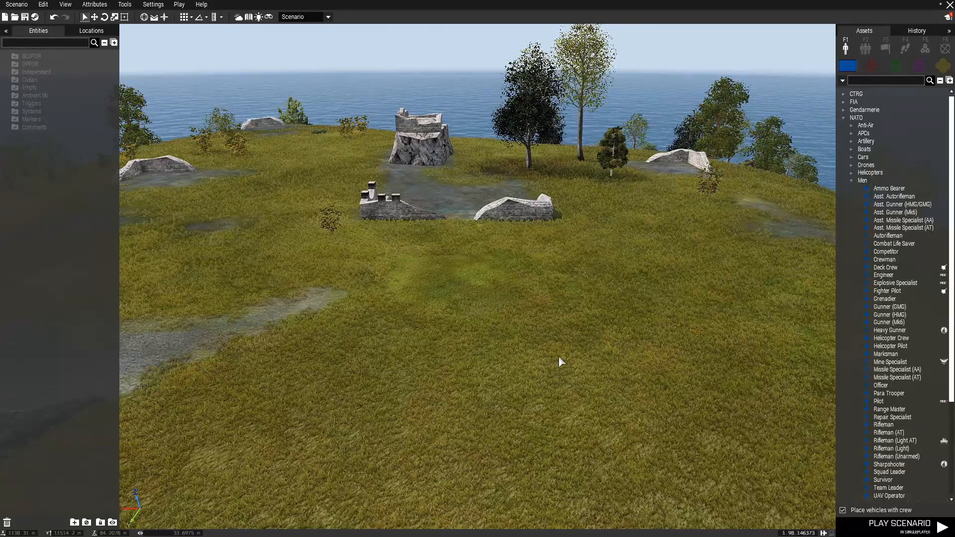
pyautogui.click(880, 384)
pyautogui.press('w')
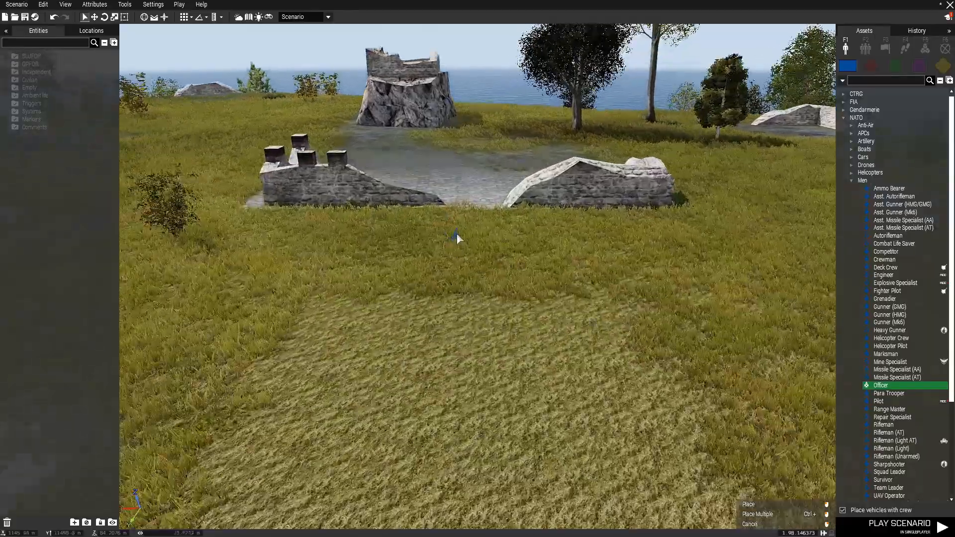
pyautogui.click(457, 236)
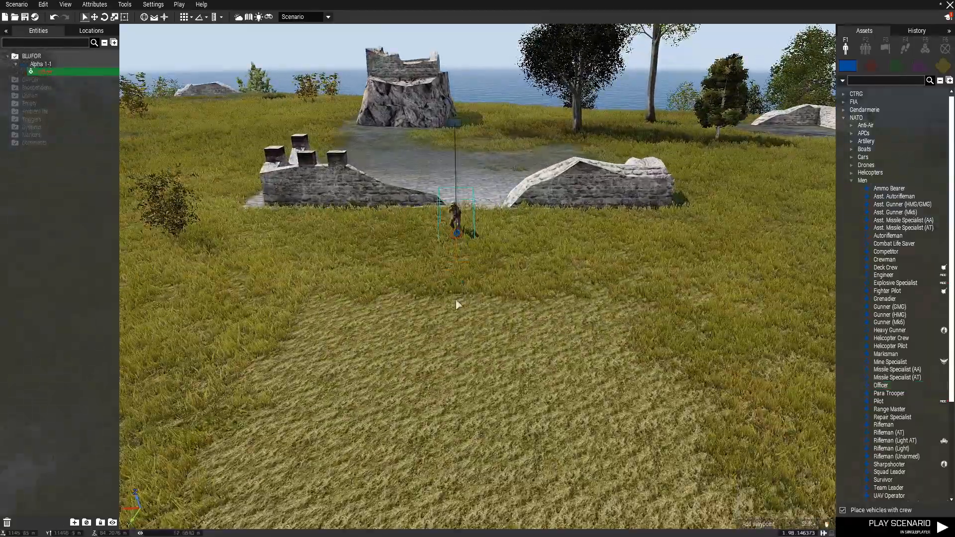
pyautogui.press('w')
pyautogui.press('s')
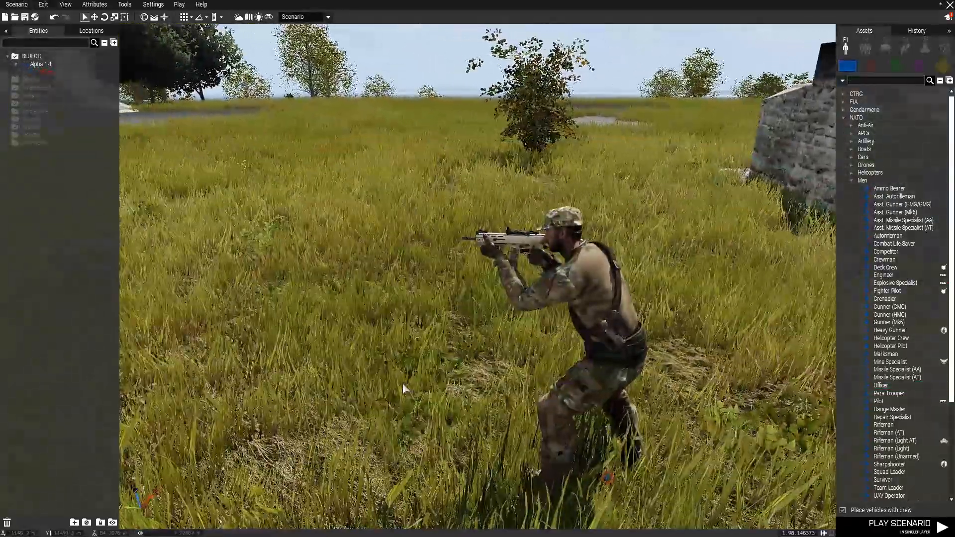
pyautogui.press('s')
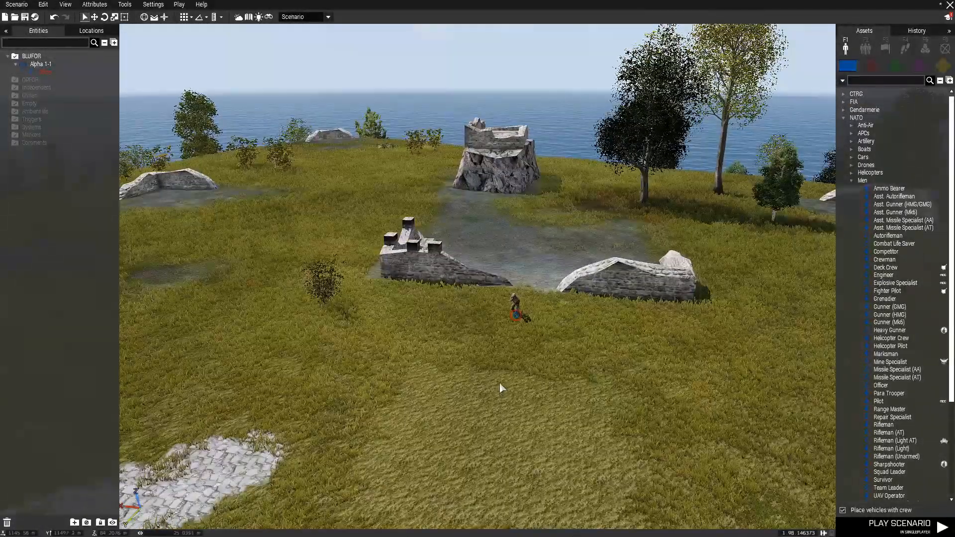
pyautogui.moveTo(861, 392)
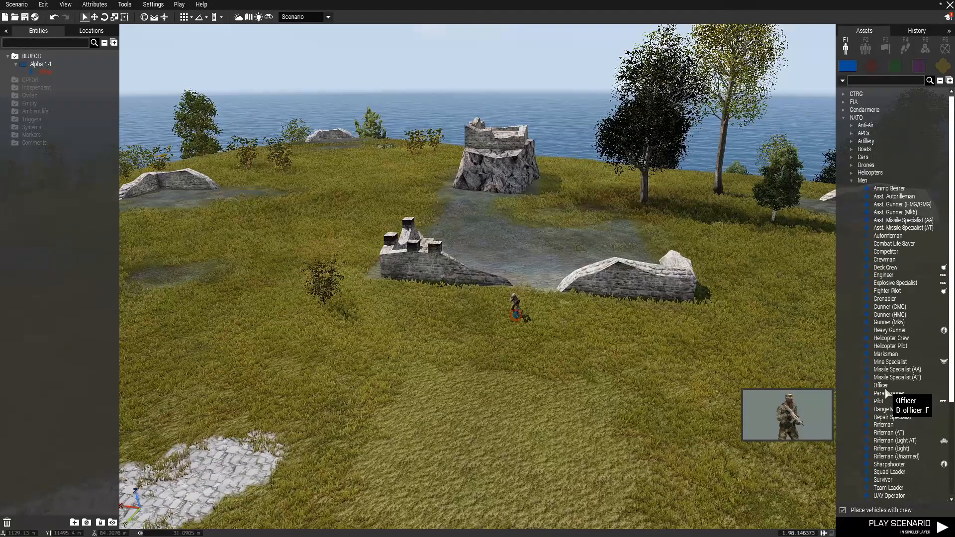
# Place two NATO Officers side by side on the open grass in front of the ruined wall as a new group
pyautogui.click(885, 388)
pyautogui.press('s')
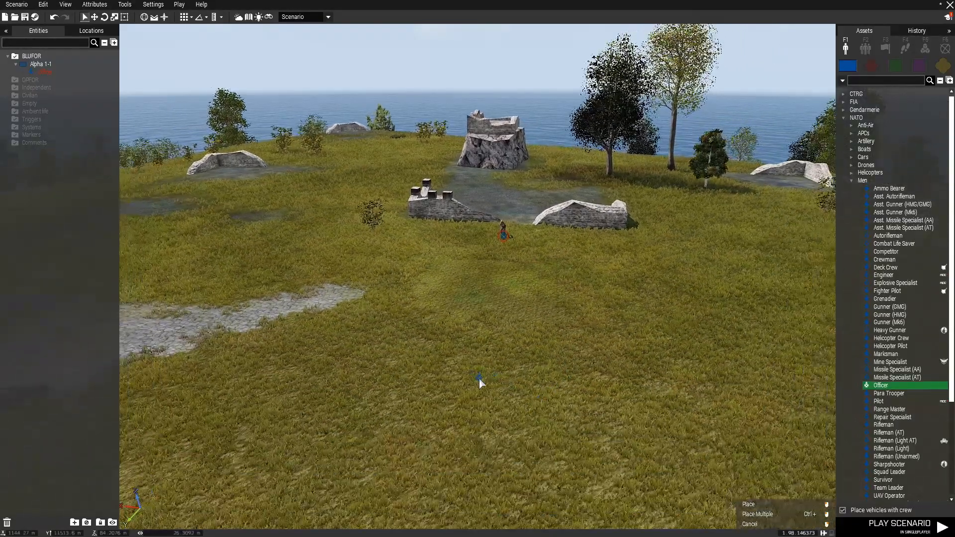
pyautogui.click(441, 383)
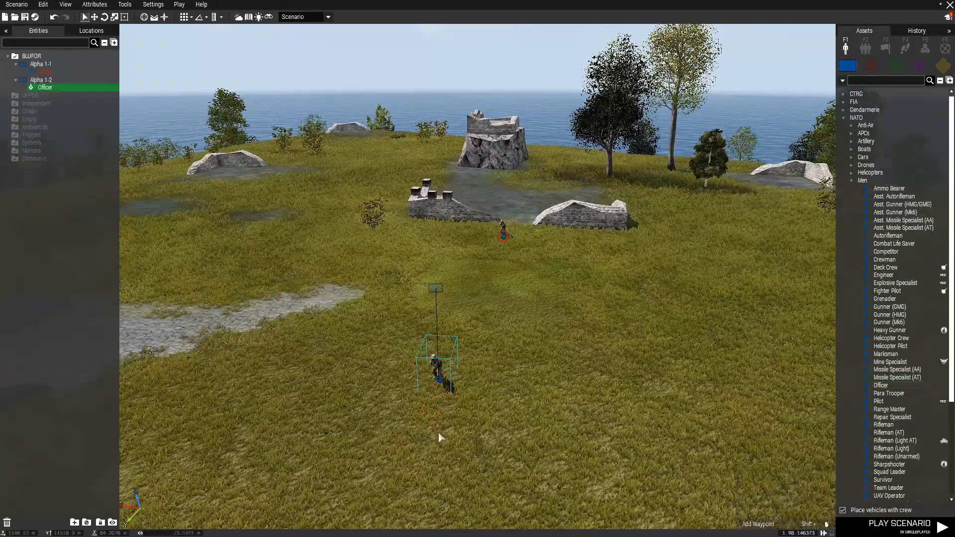
pyautogui.click(880, 385)
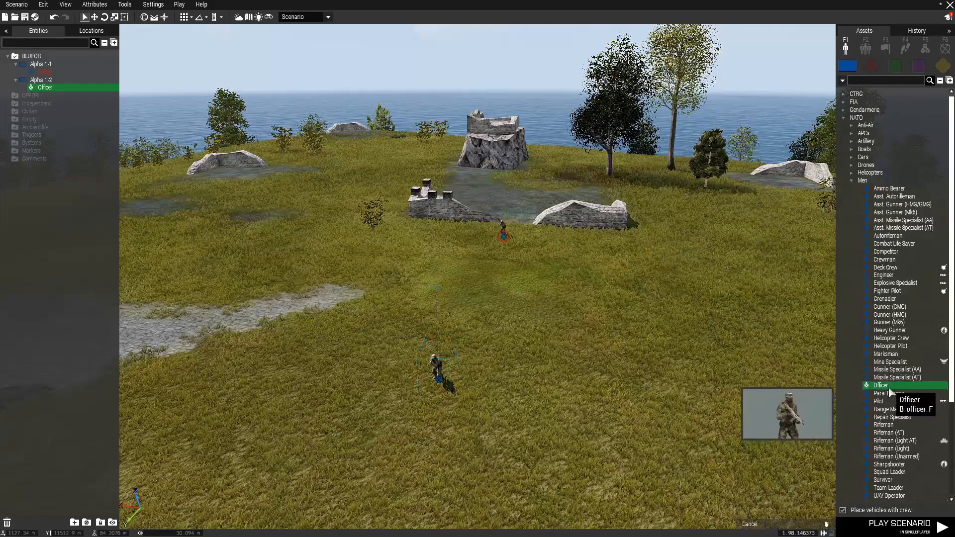
pyautogui.click(470, 386)
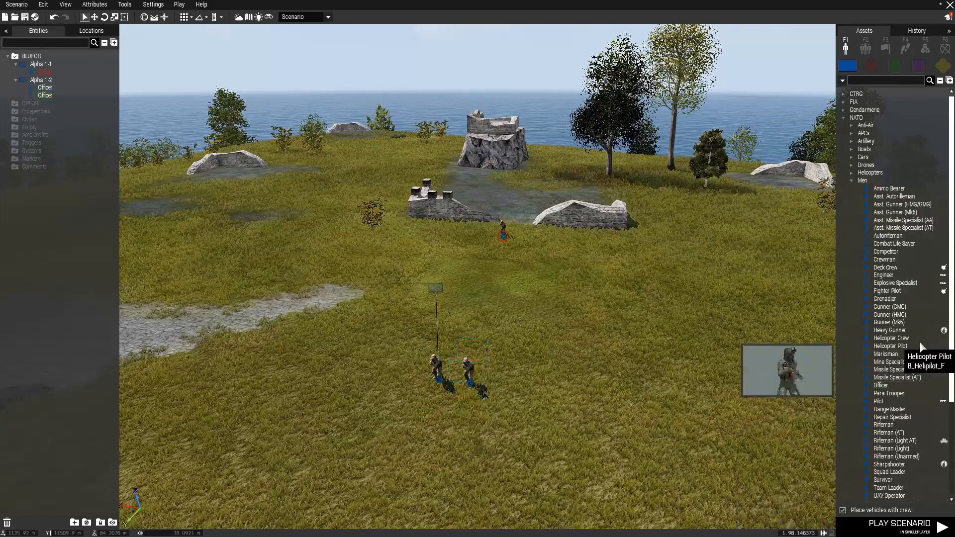
# Extend the row of two Officers with a Combat Life Saver and a Rifleman in the same group, and inspect them up close
pyautogui.click(894, 243)
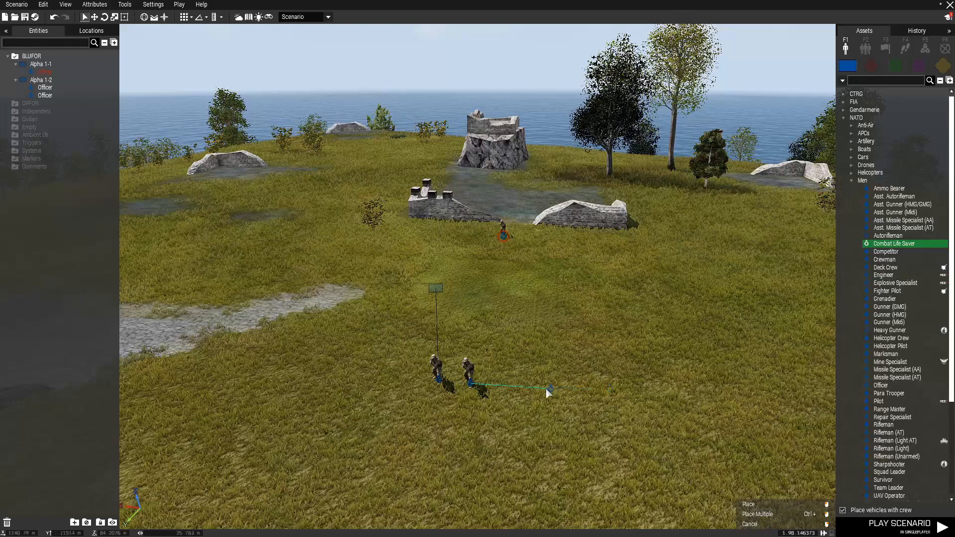
pyautogui.click(511, 391)
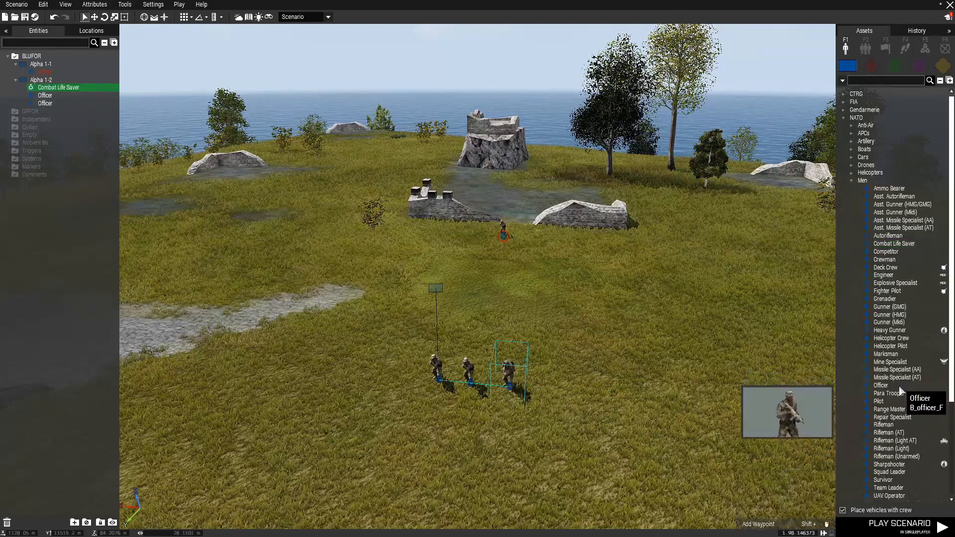
pyautogui.click(894, 427)
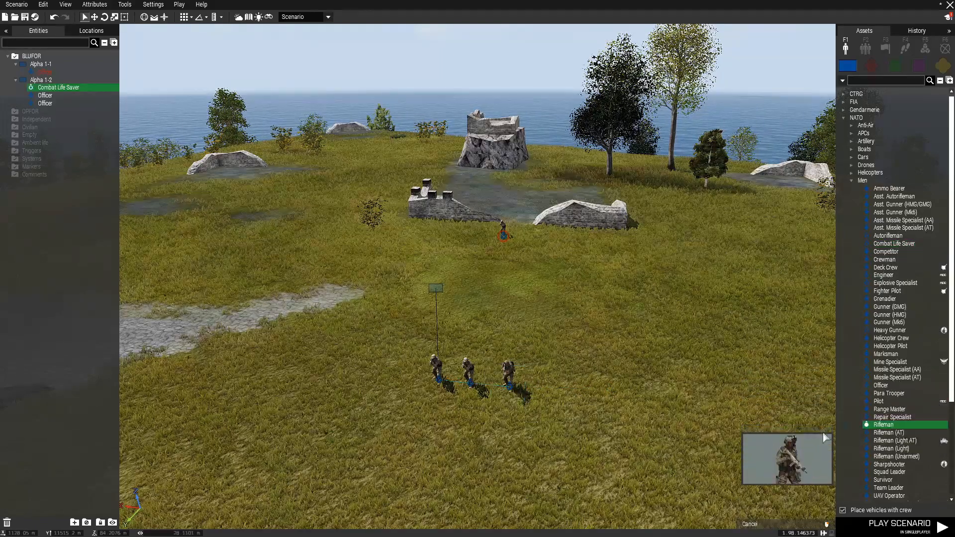
pyautogui.click(550, 391)
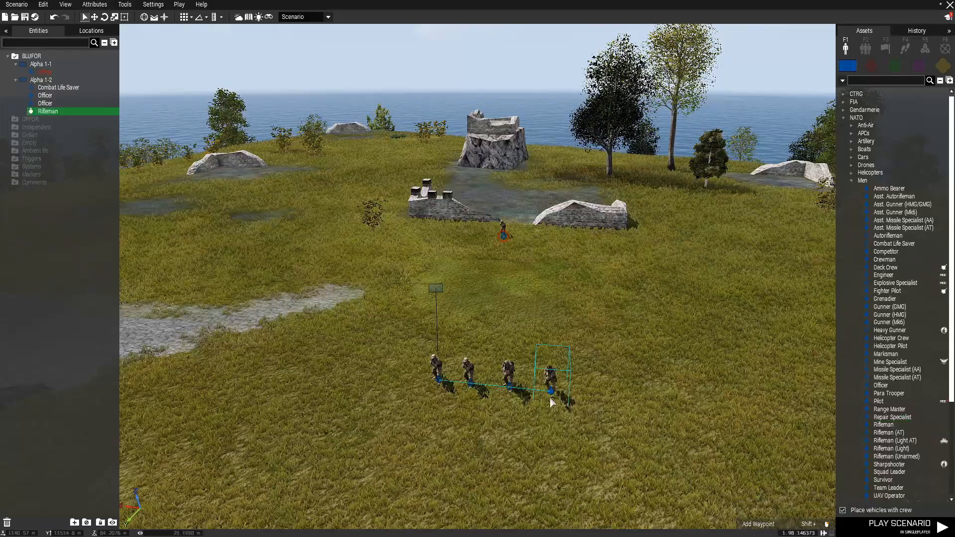
pyautogui.scroll(5, 612, 434)
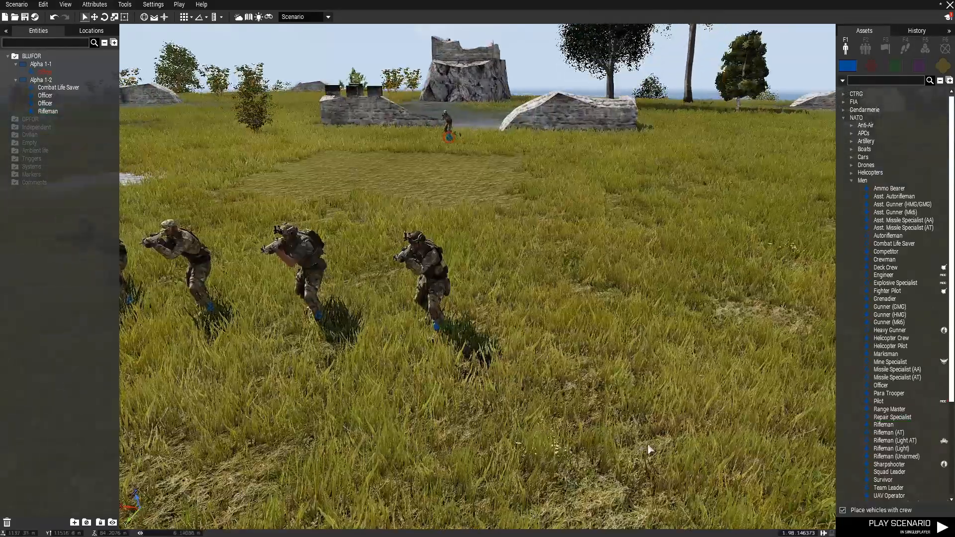
pyautogui.moveTo(651, 446); pyautogui.dragTo(614, 450, button='right')
pyautogui.scroll(-7, 614, 450)
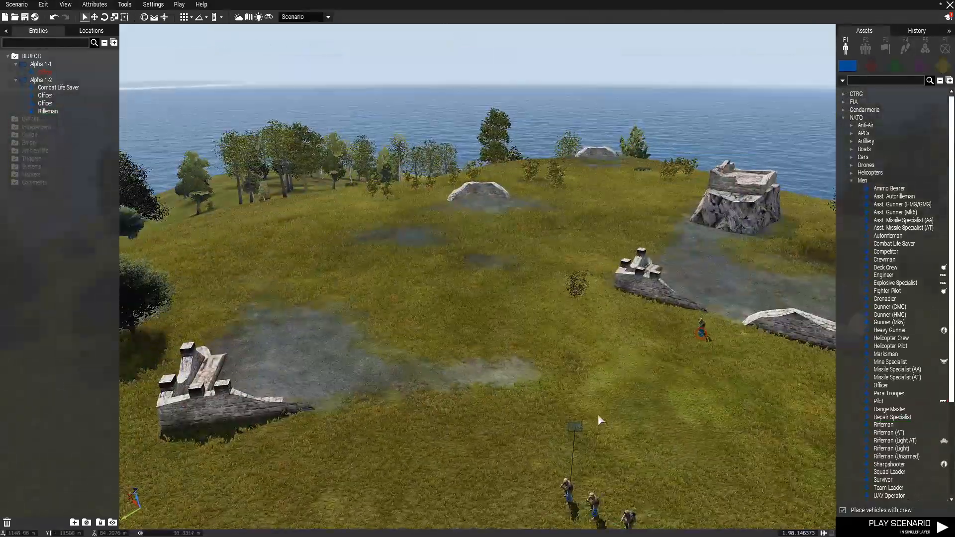
# Move the whole Alpha 1-2 group to the gap in the ruined wall, around the lone Officer
pyautogui.click(574, 426)
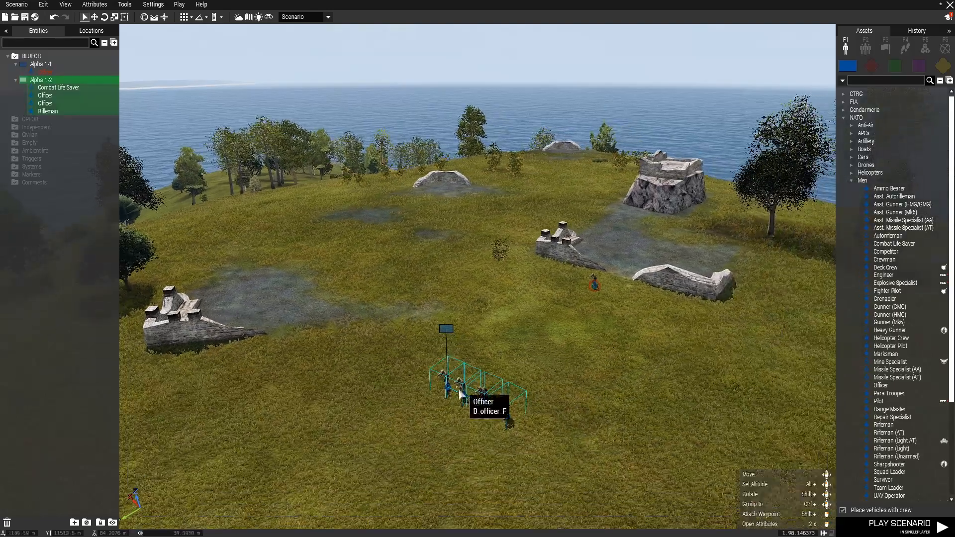
pyautogui.moveTo(445, 389); pyautogui.dragTo(563, 288)
pyautogui.click(620, 381)
pyautogui.scroll(4, 621, 381)
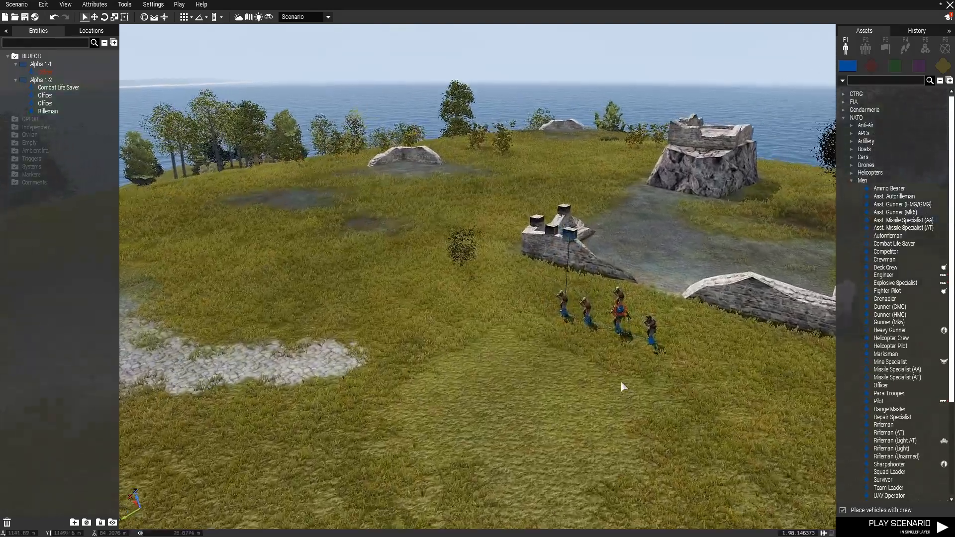
pyautogui.scroll(-4, 518, 287)
pyautogui.click(512, 365)
pyautogui.moveTo(512, 366); pyautogui.dragTo(518, 362)
pyautogui.click(602, 431)
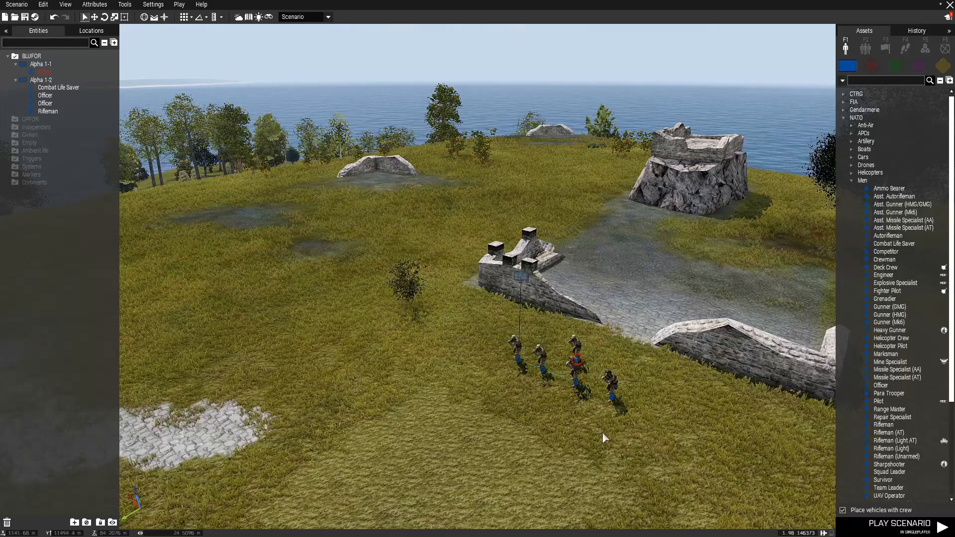
# Place a separate row of four NATO Officers on the open grass with multiple placement
pyautogui.press('s')
pyautogui.moveTo(762, 383); pyautogui.dragTo(718, 386, button='right')
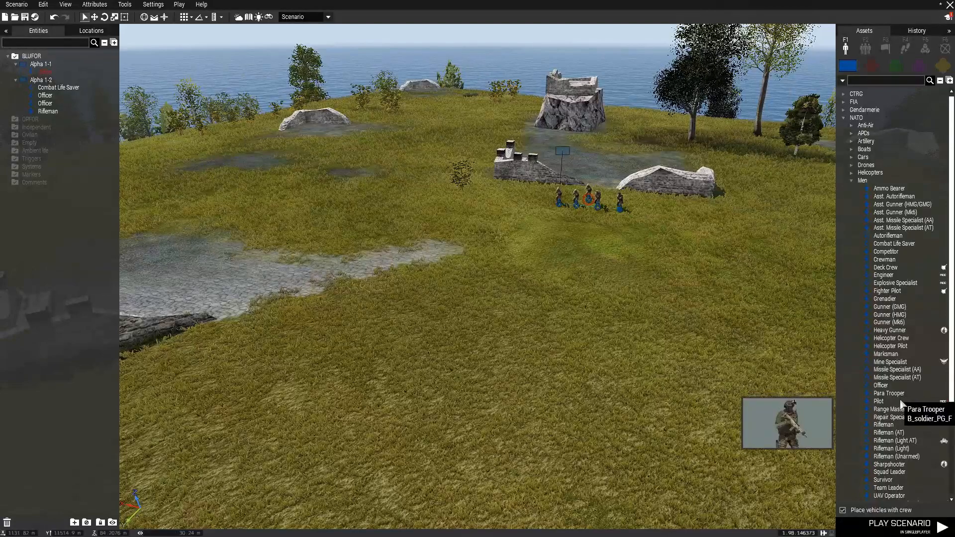
pyautogui.click(888, 388)
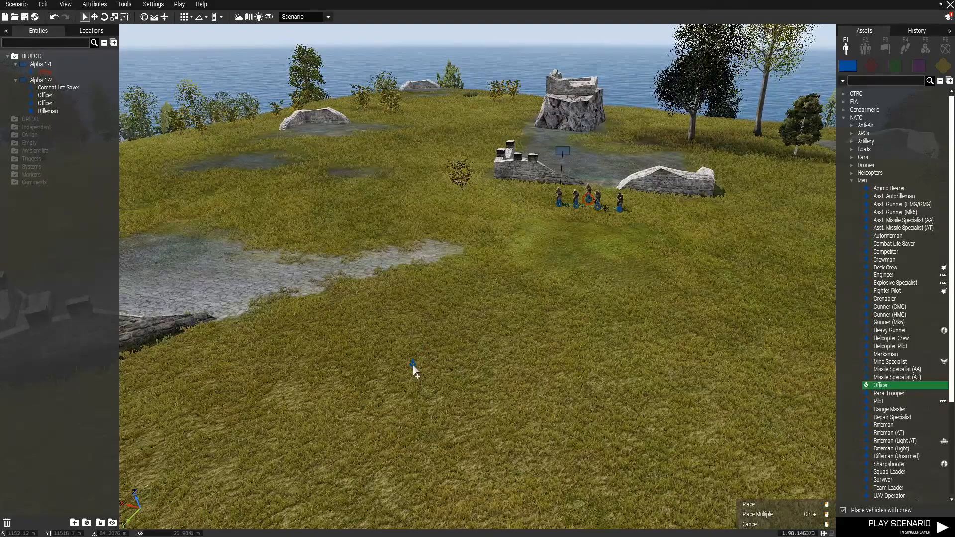
pyautogui.click(413, 368)
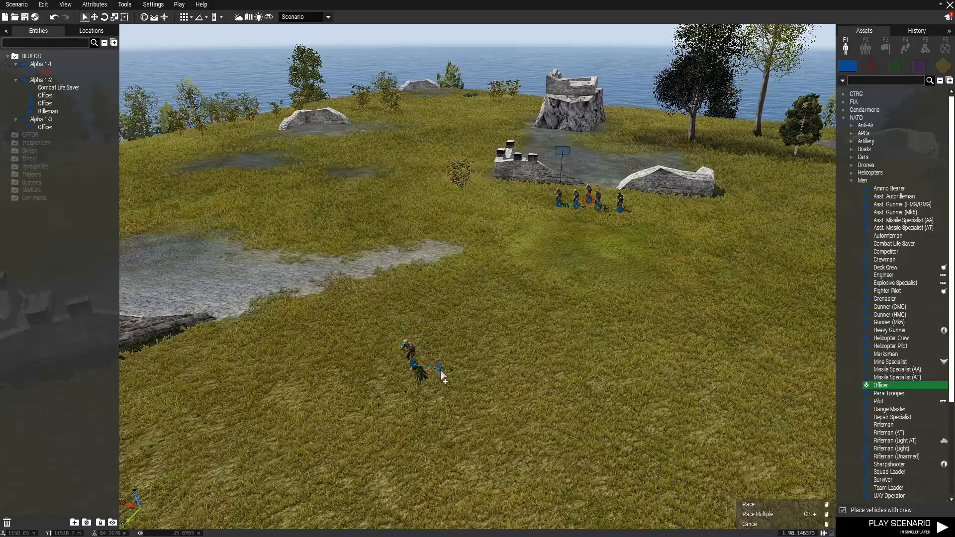
pyautogui.click(448, 374)
pyautogui.click(475, 382)
pyautogui.click(518, 396)
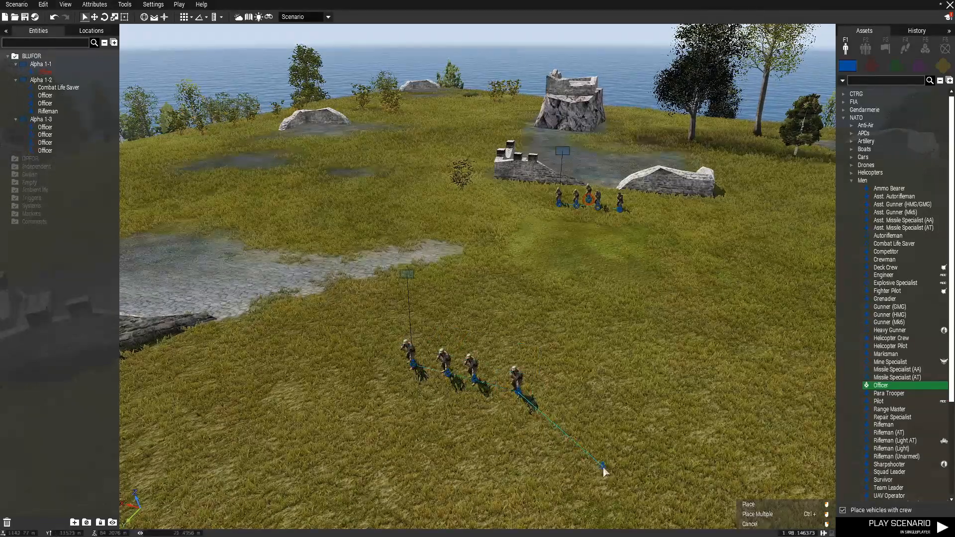
pyautogui.rightClick(603, 471)
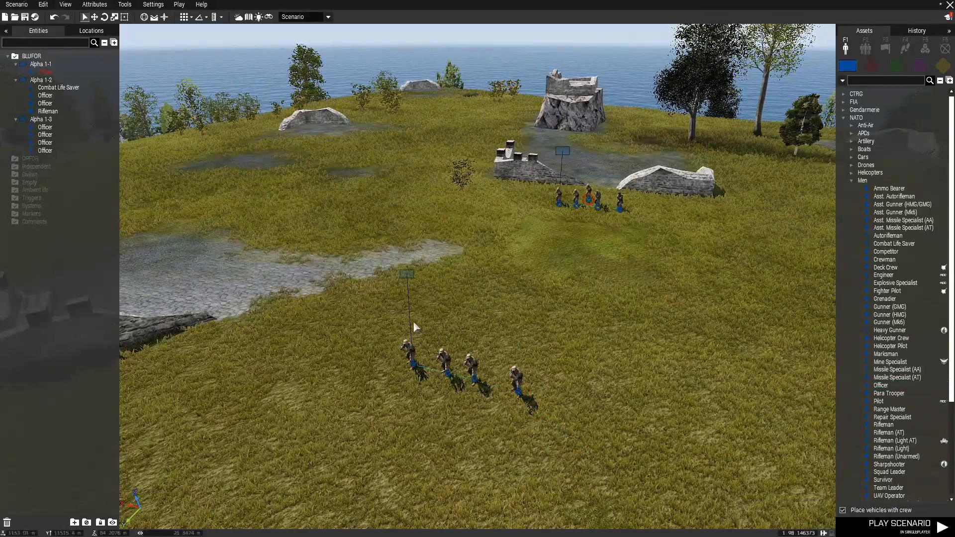
# Rotate the whole Alpha 1-3 group and move it onto the end of the paved patch
pyautogui.click(407, 274)
pyautogui.keyDown('shift'); pyautogui.moveTo(414, 377); pyautogui.dragTo(615, 404); pyautogui.keyUp('shift')
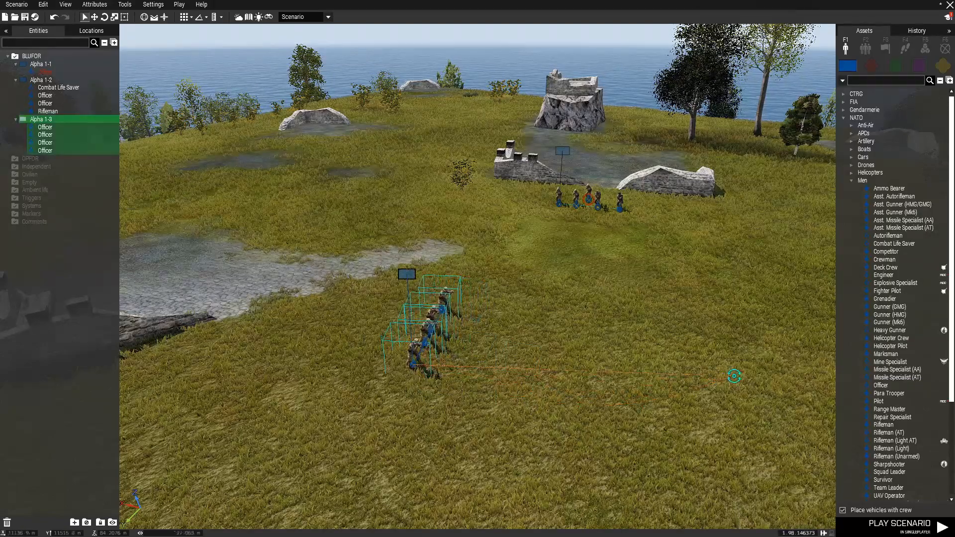
pyautogui.moveTo(415, 369); pyautogui.dragTo(425, 258)
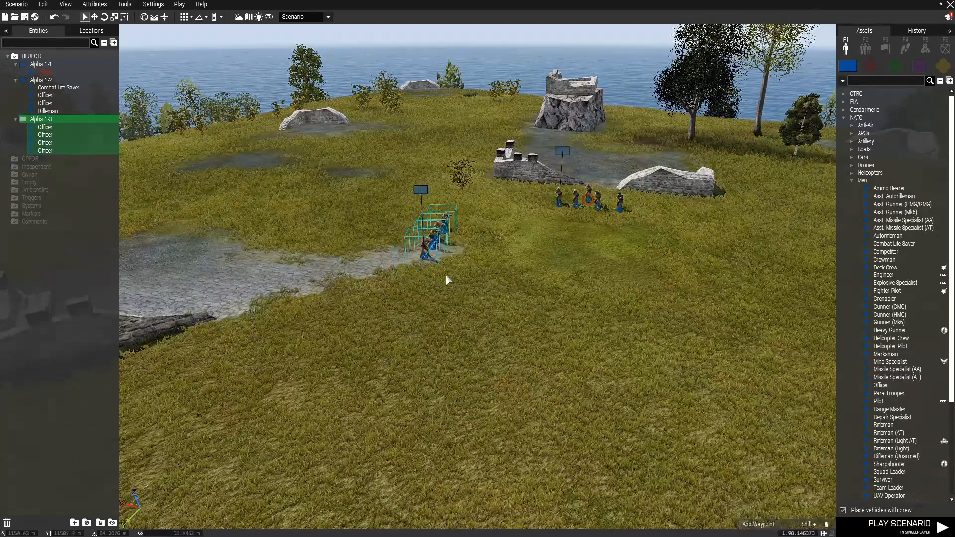
pyautogui.click(468, 332)
pyautogui.press('w')
pyautogui.press('d')
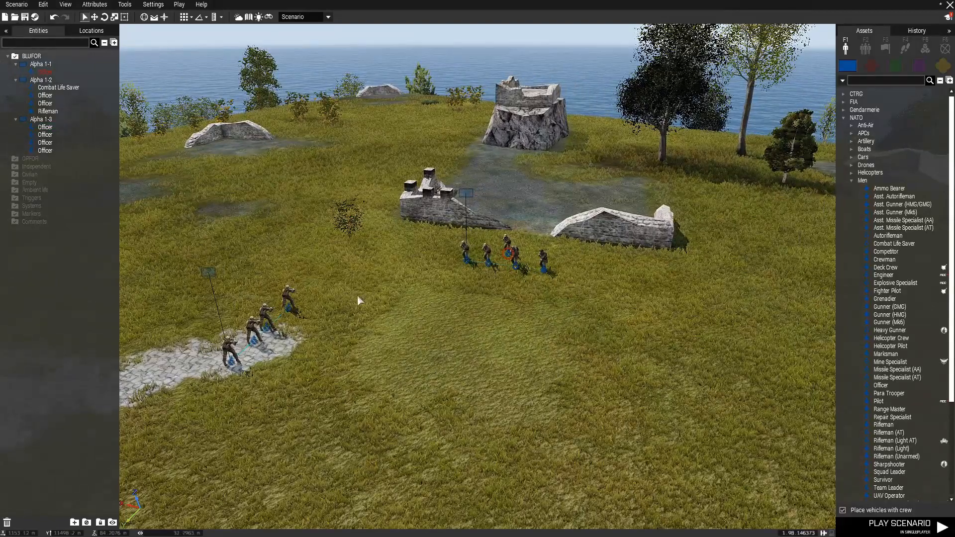
pyautogui.keyDown('ctrl'); pyautogui.moveTo(255, 338); pyautogui.dragTo(276, 318); pyautogui.keyUp('ctrl')
# Place a NATO Team Leader on the grass and move the soldier close to the group standing at the wall gap
pyautogui.press('a')
pyautogui.moveTo(331, 444); pyautogui.dragTo(387, 434, button='right')
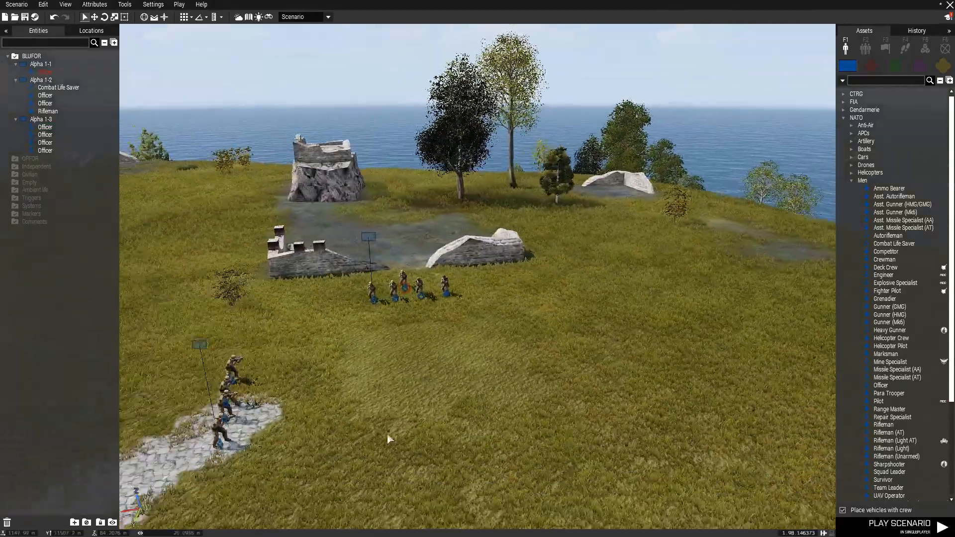
pyautogui.press('s')
pyautogui.moveTo(581, 397); pyautogui.dragTo(566, 378, button='right')
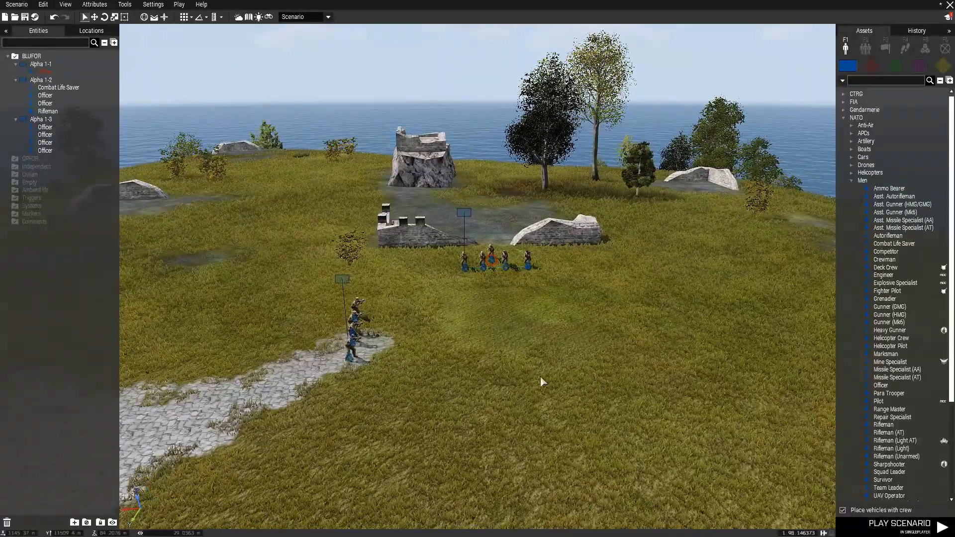
pyautogui.press('d')
pyautogui.press('s')
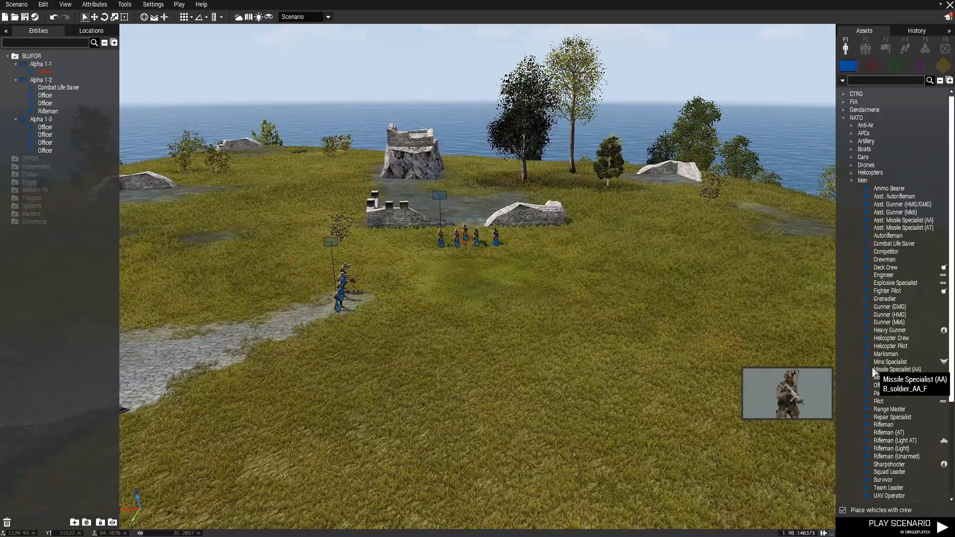
pyautogui.scroll(-3, 875, 378)
pyautogui.click(888, 434)
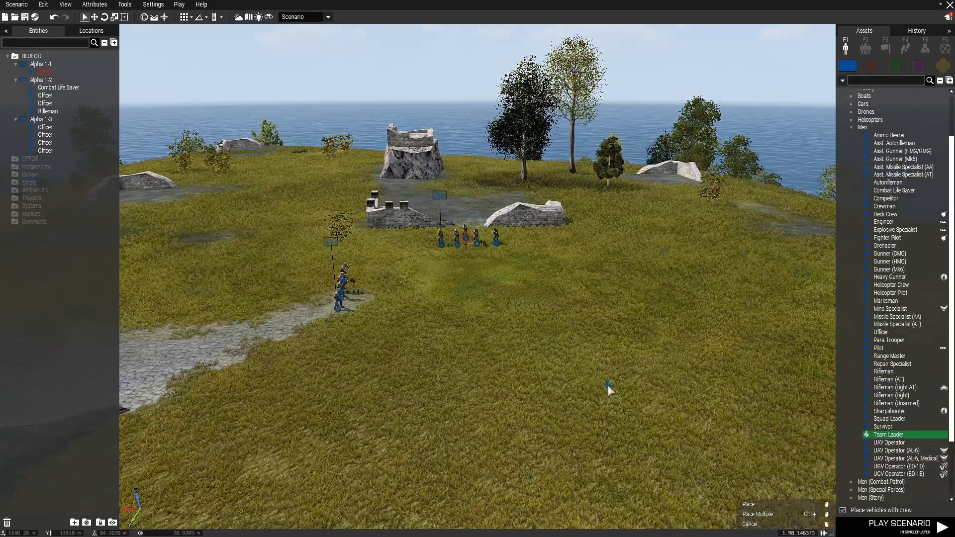
pyautogui.press('d')
pyautogui.click(495, 403)
pyautogui.press('w')
pyautogui.moveTo(494, 404); pyautogui.dragTo(438, 317)
pyautogui.moveTo(435, 383); pyautogui.dragTo(417, 366)
pyautogui.click(495, 383)
pyautogui.press('s')
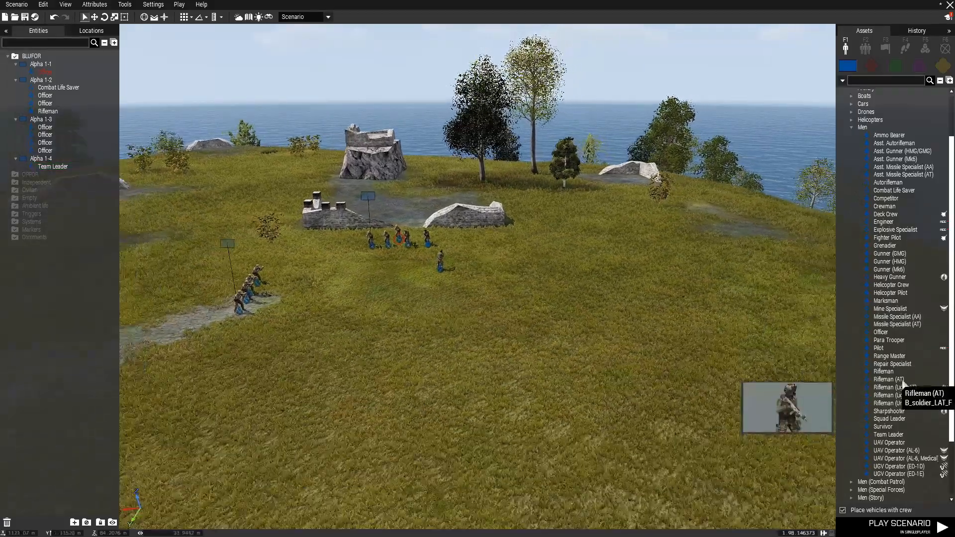
# Line up two Riflemen and a Combat Life Saver beside the Team Leader as members of the same group
pyautogui.press('w')
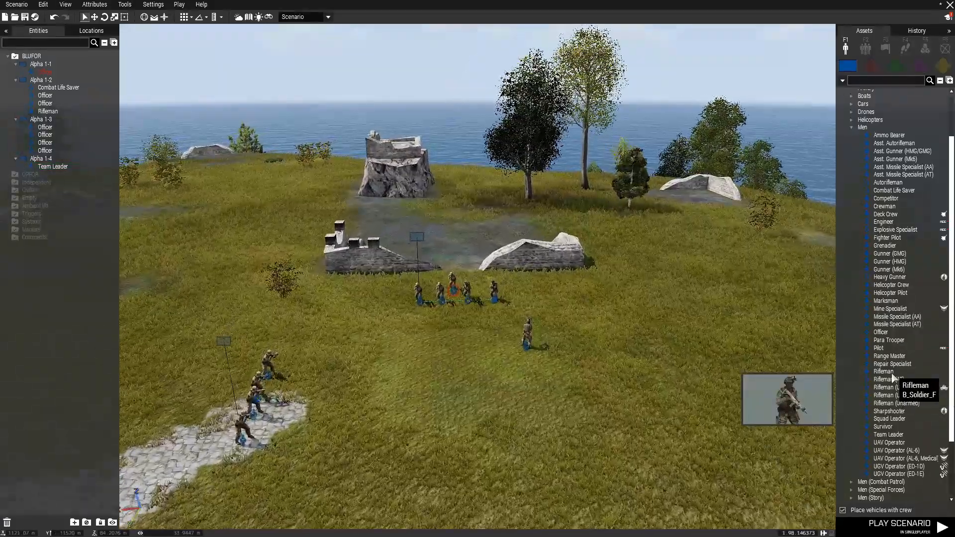
pyautogui.click(885, 372)
pyautogui.click(502, 347)
pyautogui.click(472, 348)
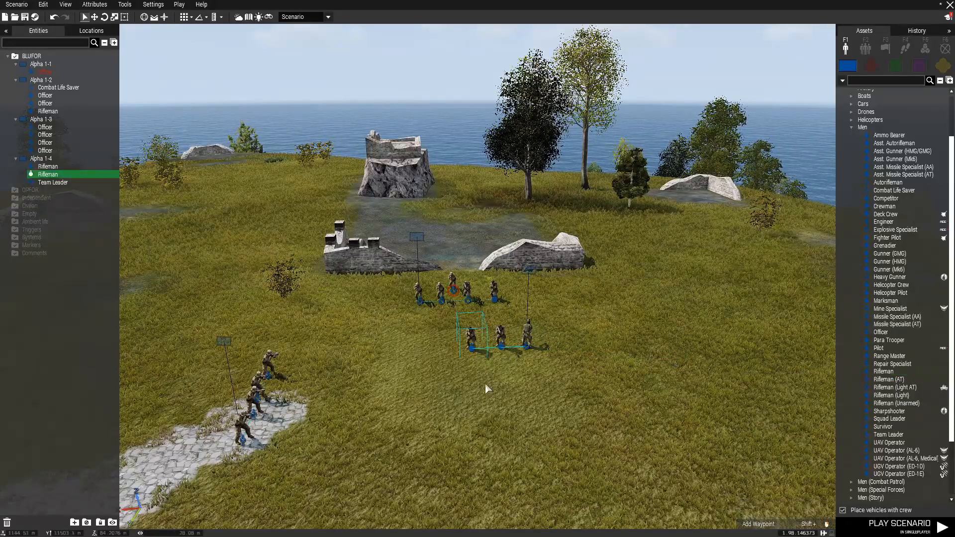
pyautogui.click(522, 398)
pyautogui.click(501, 346)
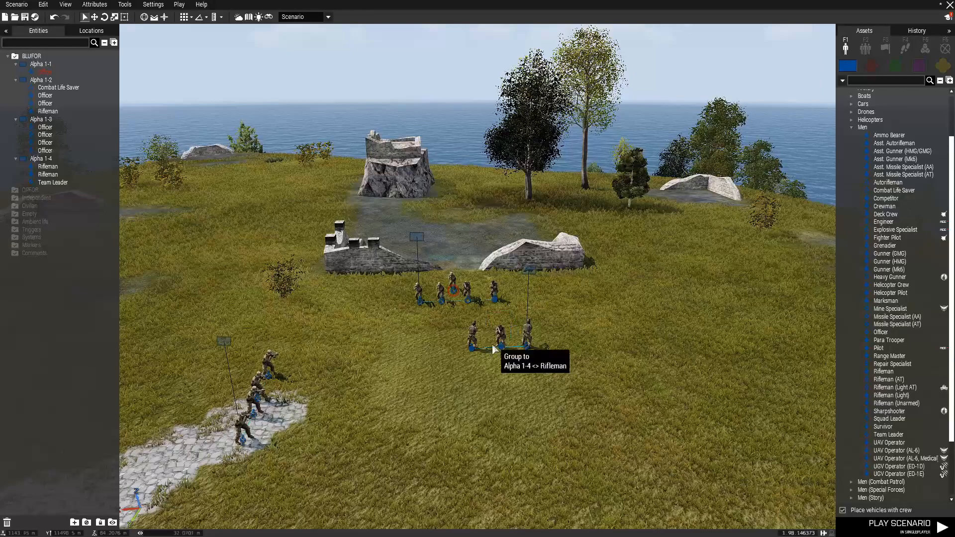
pyautogui.click(489, 377)
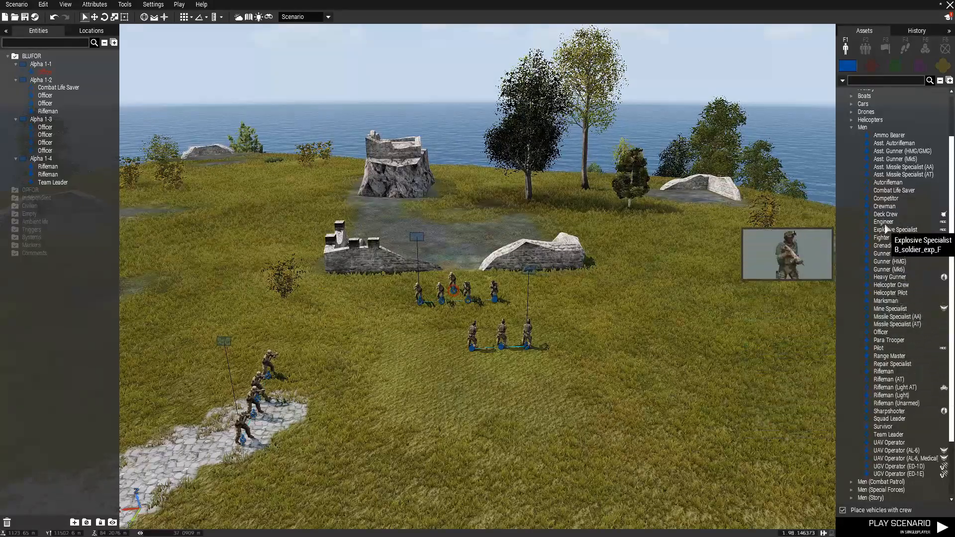
pyautogui.click(890, 191)
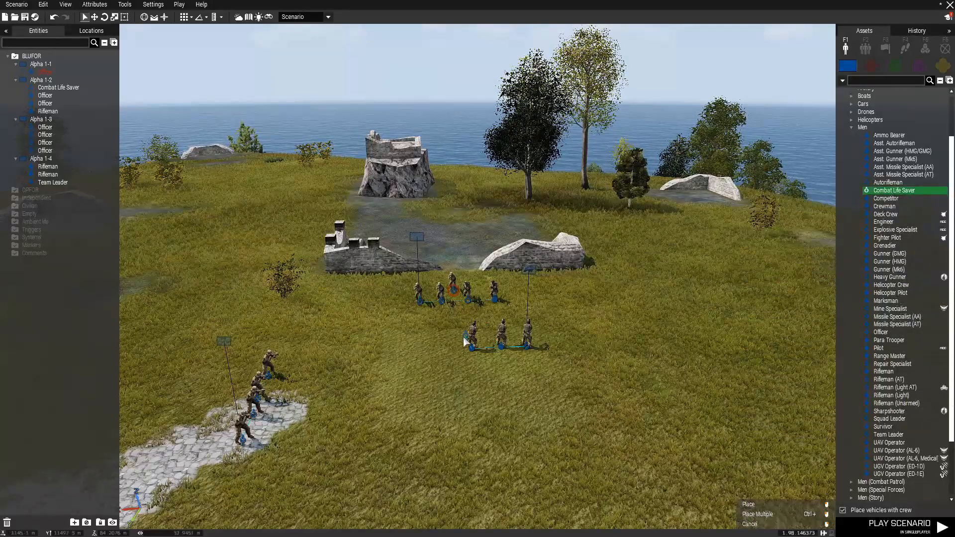
pyautogui.click(436, 349)
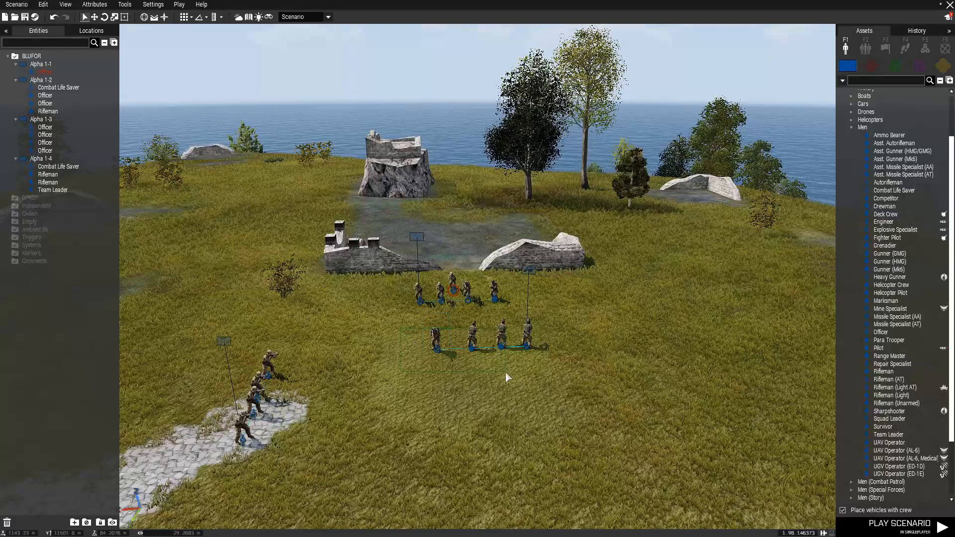
# Delete the two Riflemen and the Combat Life Saver from Alpha 1-4, and place a Combat Life Saver right beside the Team Leader
pyautogui.moveTo(506, 373); pyautogui.dragTo(506, 372)
pyautogui.press('Delete')
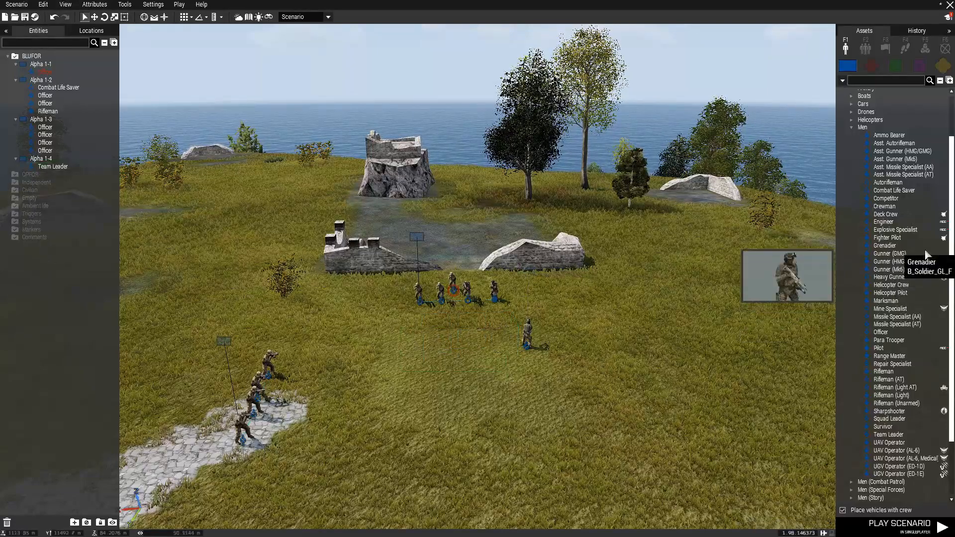
pyautogui.click(897, 193)
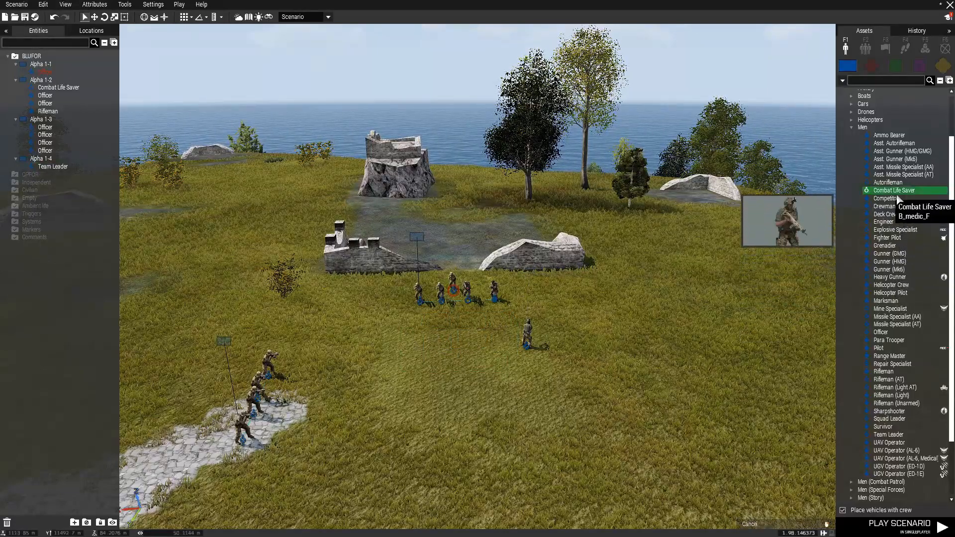
pyautogui.click(503, 351)
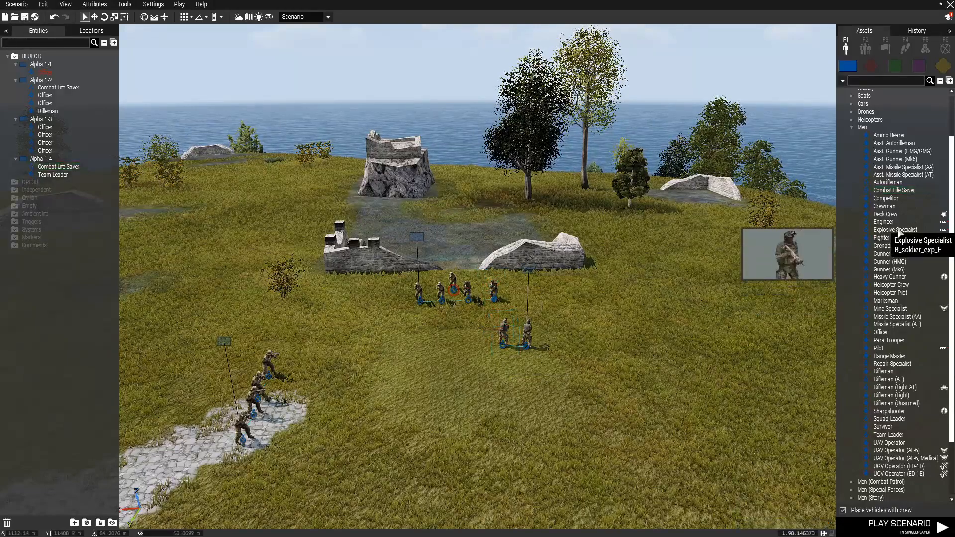
# Line up two Riflemen beside the Combat Life Saver as members of the Team Leader's group
pyautogui.click(883, 372)
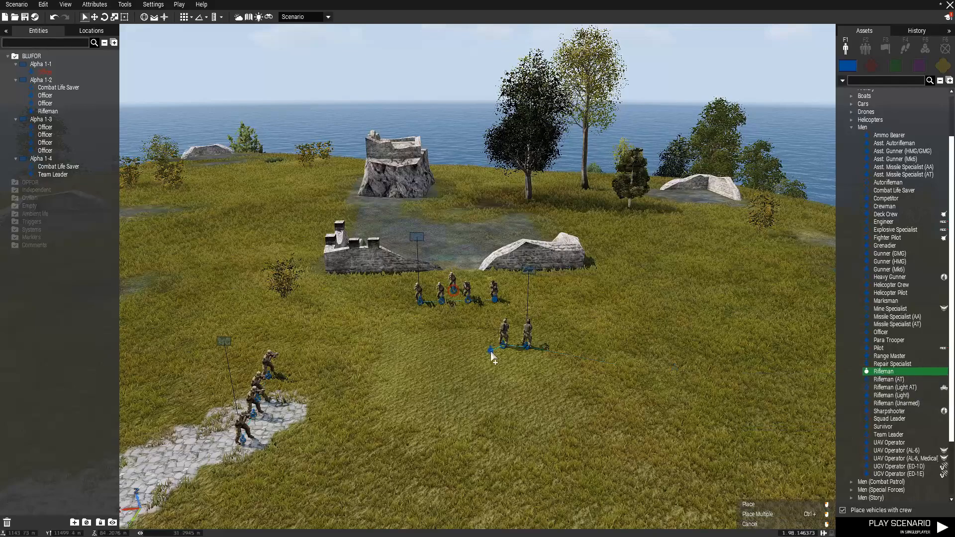
pyautogui.keyDown('ctrl'); pyautogui.click(477, 348); pyautogui.keyUp('ctrl')
pyautogui.click(450, 352)
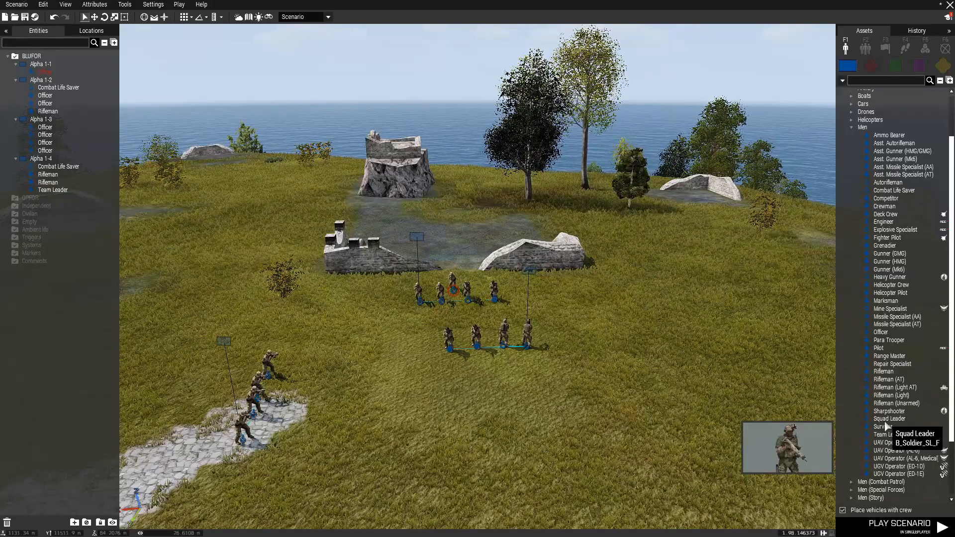
# Move the two Riflemen in Alpha 1-4 closer to the Combat Life Saver, evening out the row
pyautogui.scroll(3, 552, 362)
pyautogui.press('w')
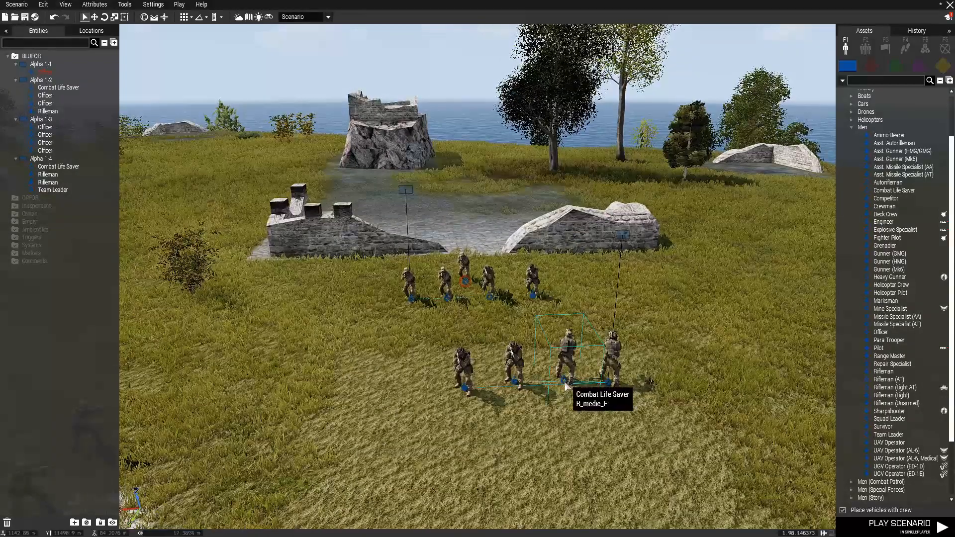
pyautogui.click(566, 386)
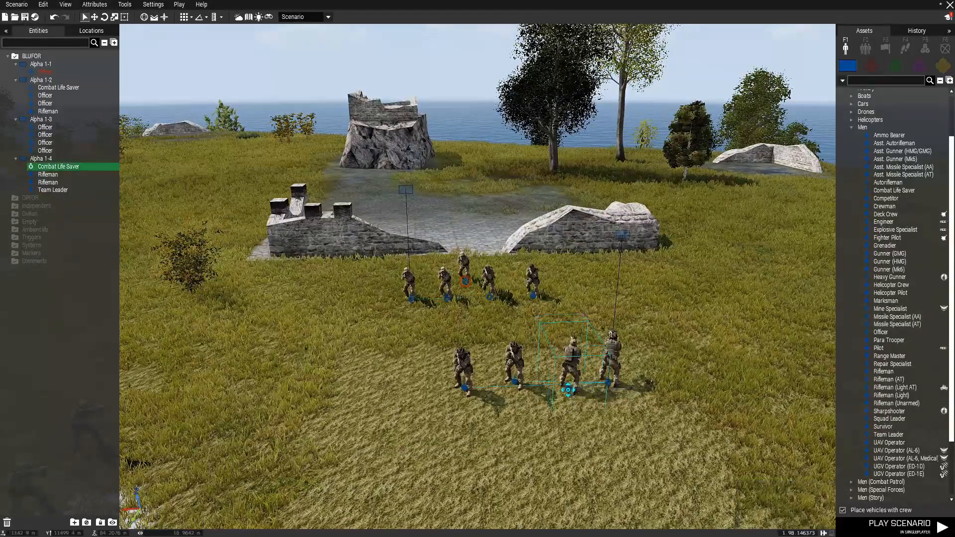
pyautogui.click(515, 386)
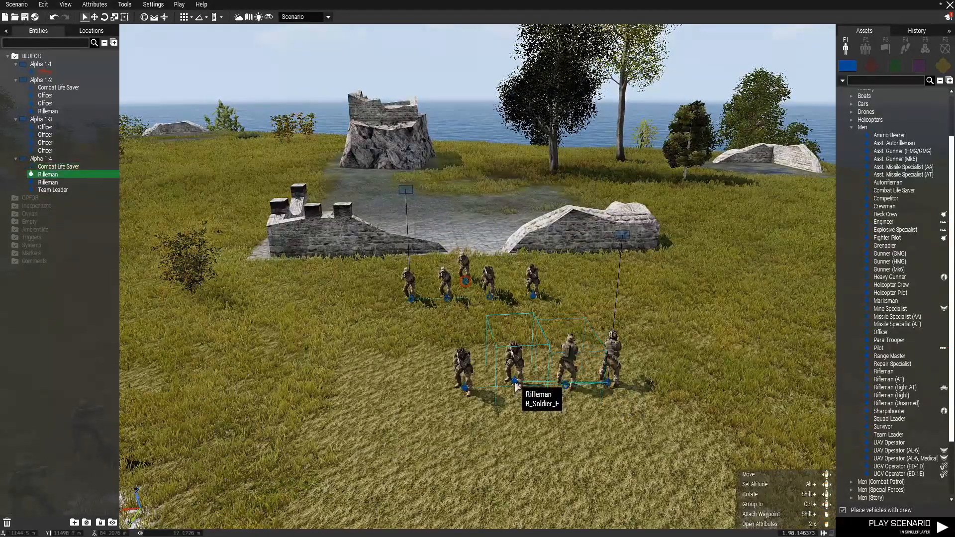
pyautogui.moveTo(516, 386); pyautogui.dragTo(525, 387)
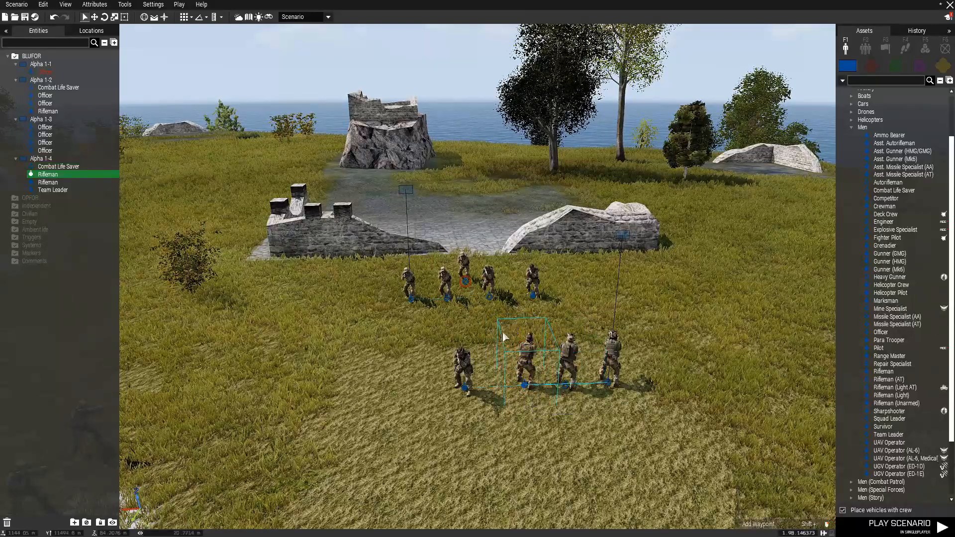
pyautogui.moveTo(464, 382); pyautogui.dragTo(481, 384)
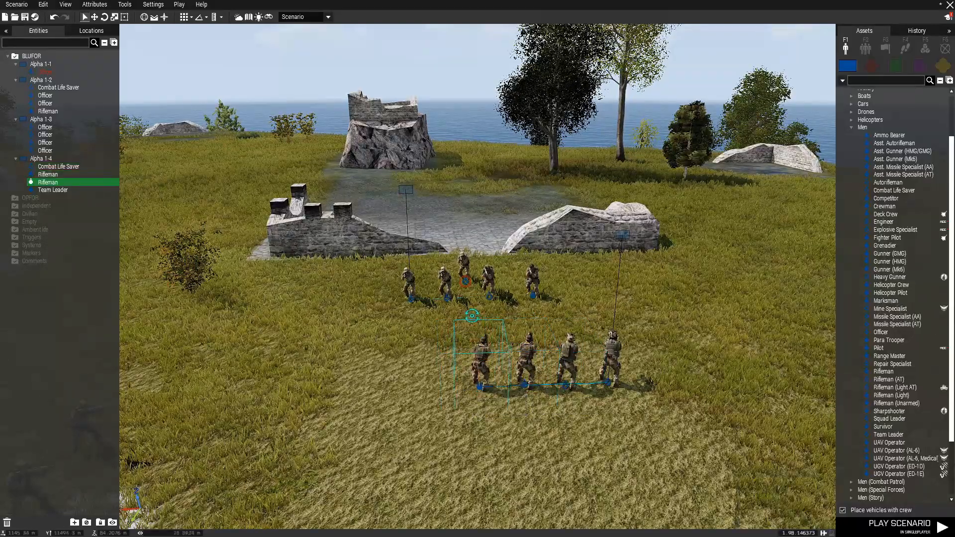
pyautogui.scroll(5, 569, 395)
pyautogui.click(561, 378)
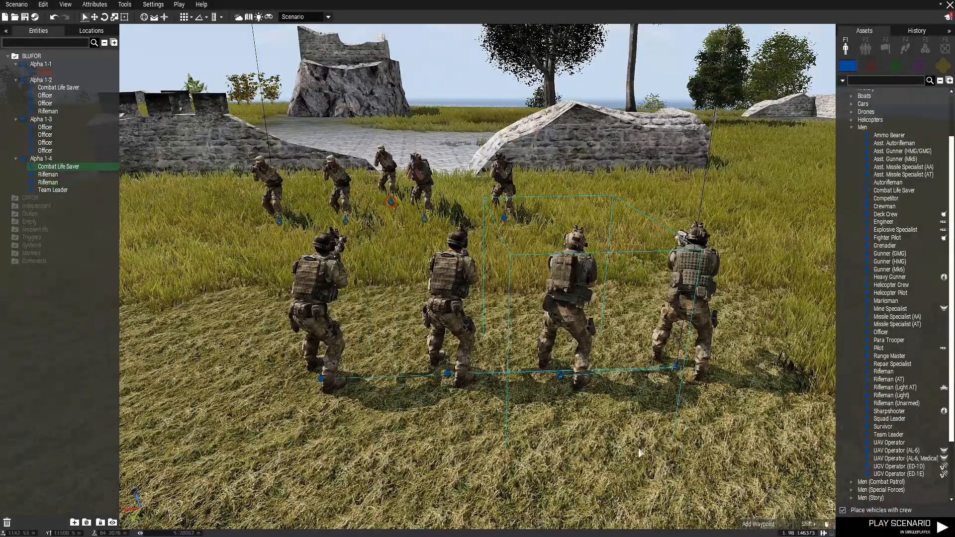
pyautogui.scroll(-5, 640, 453)
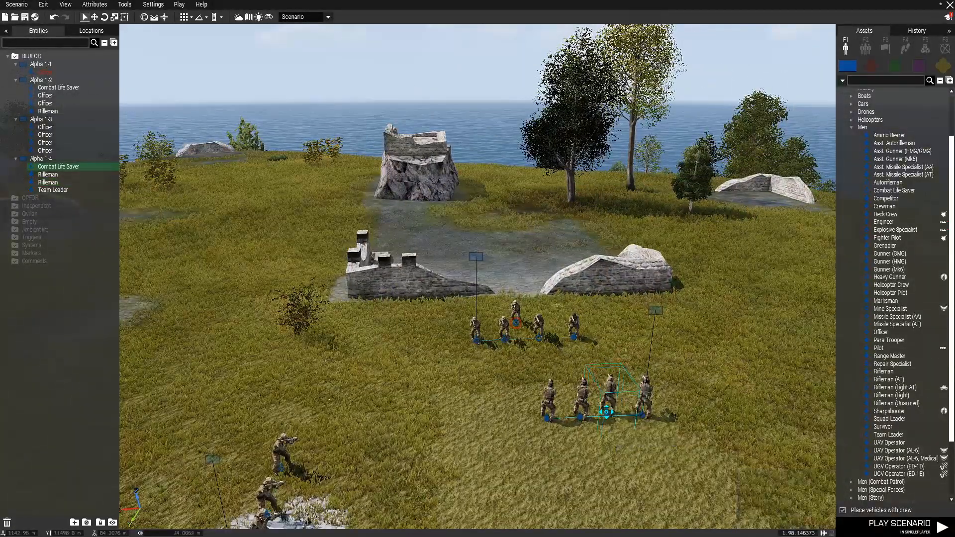
# Move the whole Alpha 1-4 group directly behind the soldiers standing at the wall gap
pyautogui.click(639, 452)
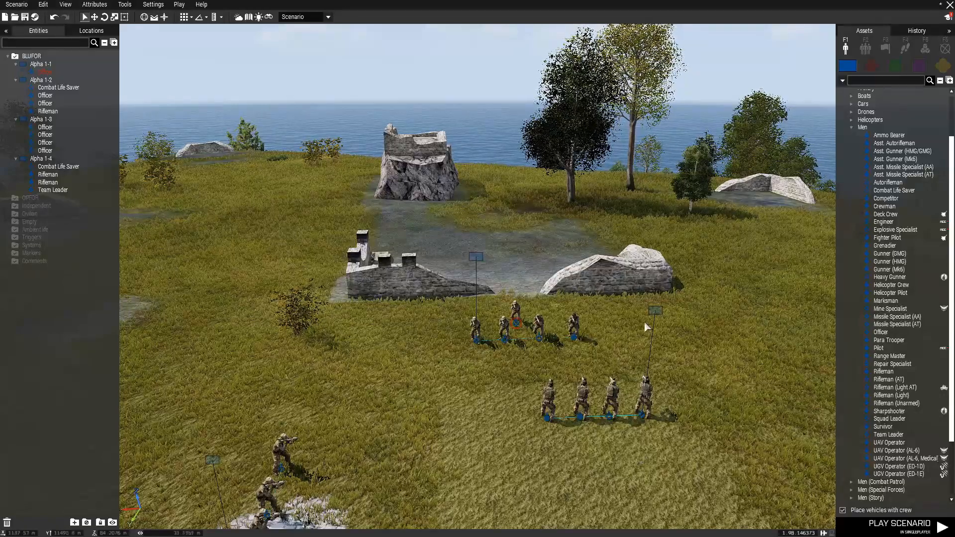
pyautogui.click(654, 311)
pyautogui.moveTo(652, 417); pyautogui.dragTo(592, 410)
pyautogui.click(622, 422)
pyautogui.scroll(-2, 653, 458)
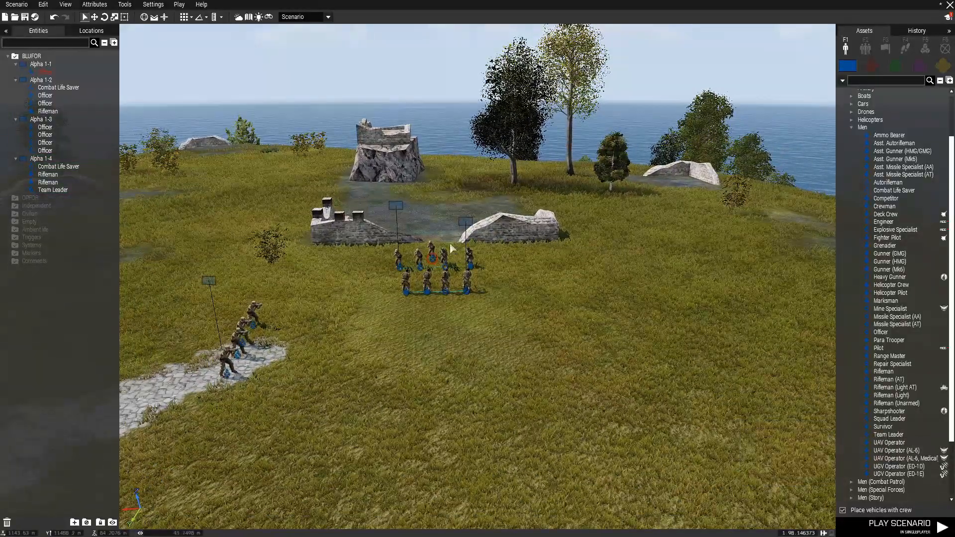
# Copy the Alpha 1-4 group and place the copy as another row of four directly behind it
pyautogui.click(465, 221)
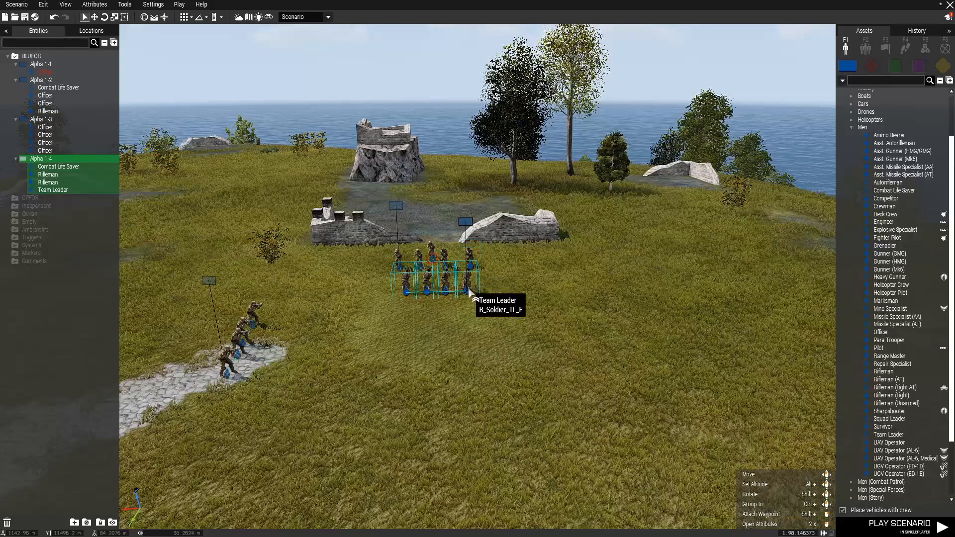
pyautogui.hotkey('ctrl', 'v')
pyautogui.moveTo(480, 420); pyautogui.dragTo(449, 321)
pyautogui.click(547, 425)
pyautogui.scroll(5, 558, 463)
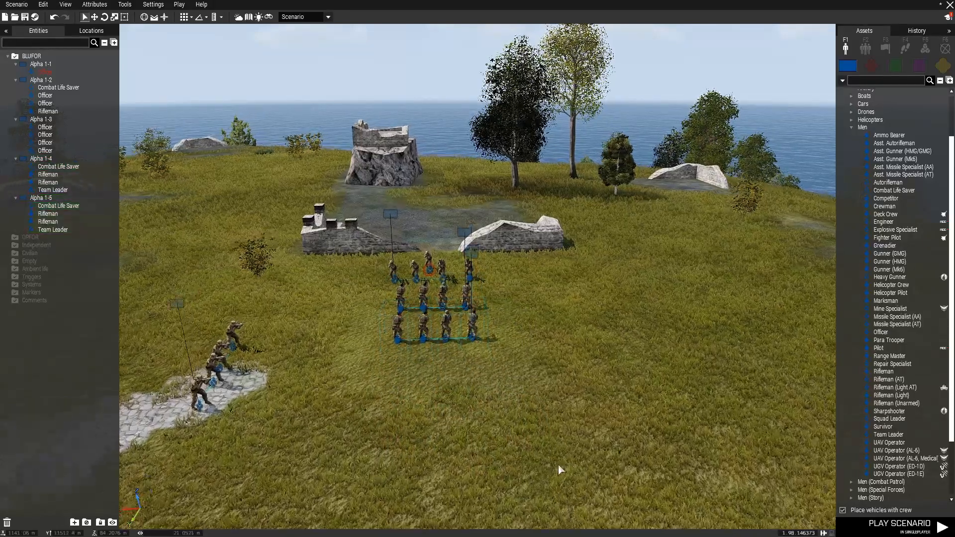
# Move the copied row closer to Alpha 1-4 and paste another four-man group as the next row behind it
pyautogui.click(463, 419)
pyautogui.moveTo(462, 419)
pyautogui.mouseDown()
pyautogui.moveTo(468, 437)
pyautogui.moveTo(462, 411)
pyautogui.mouseUp()
pyautogui.click(468, 330)
pyautogui.click(460, 293)
pyautogui.hotkey('ctrl', 'c')
pyautogui.hotkey('ctrl', 'v')
pyautogui.scroll(-3, 490, 392)
pyautogui.moveTo(490, 391); pyautogui.dragTo(464, 356)
pyautogui.click(488, 462)
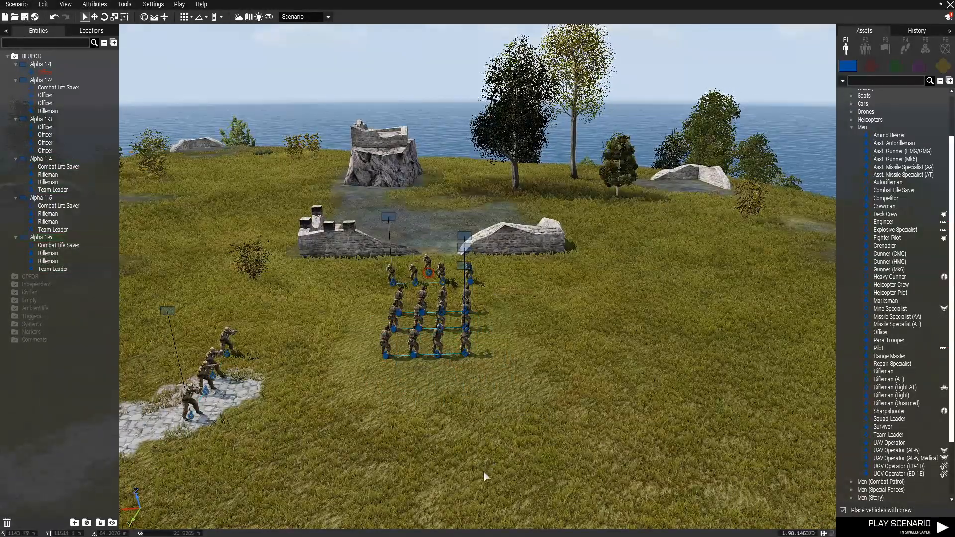
# Paste one more copy of the four-man group as the rearmost row of the formation
pyautogui.press('d')
pyautogui.moveTo(574, 426); pyautogui.dragTo(500, 368, button='right')
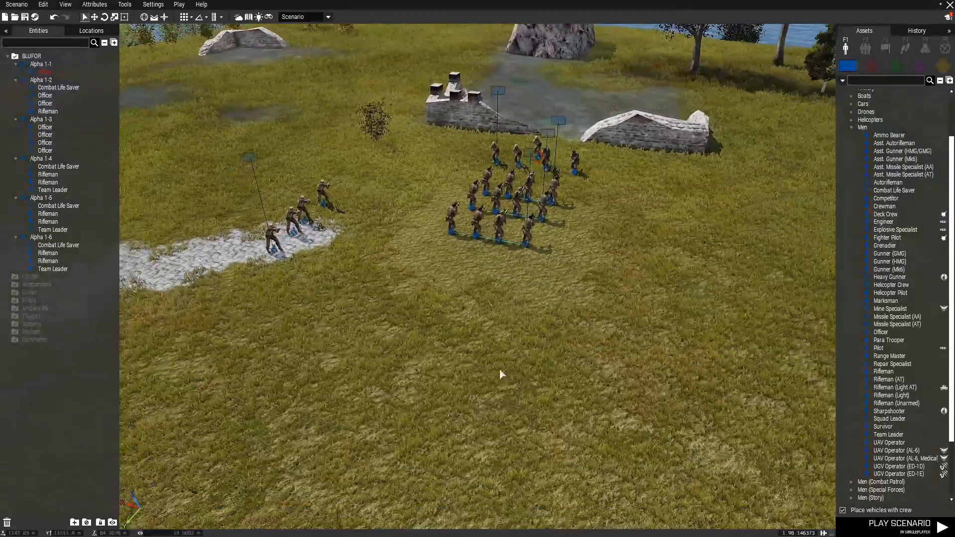
pyautogui.moveTo(507, 361); pyautogui.dragTo(514, 276)
pyautogui.click(518, 323)
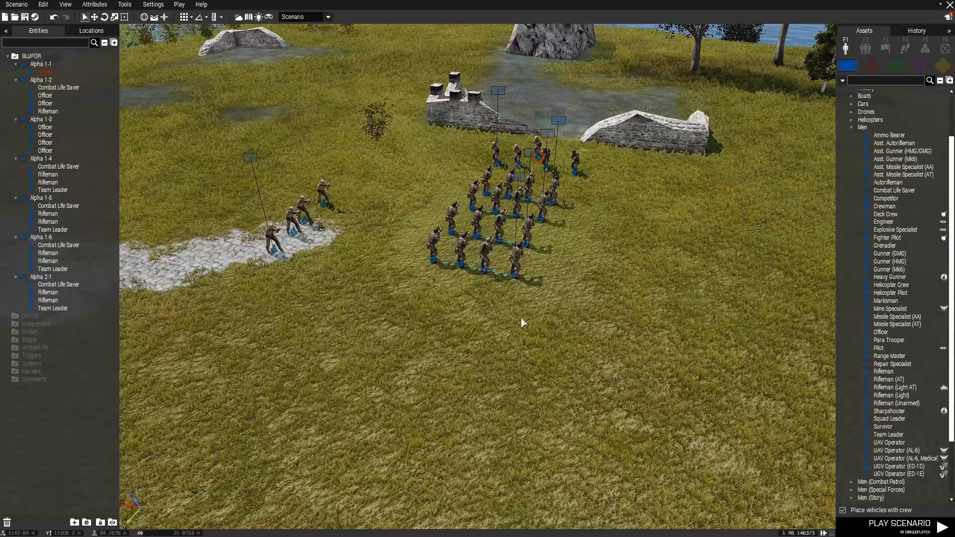
# Move the whole Alpha 1-3 group off the paved patch onto the grass beside the rows of soldiers
pyautogui.click(259, 179)
pyautogui.moveTo(276, 251); pyautogui.dragTo(356, 243)
pyautogui.click(359, 251)
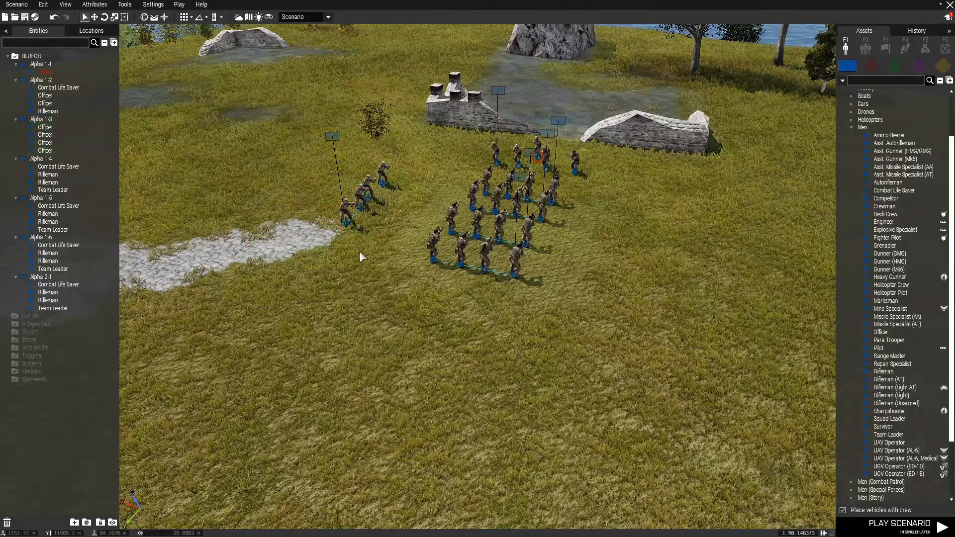
# Place a Squad Leader on the open grass behind the formation and line up four Riflemen in his group
pyautogui.click(890, 419)
pyautogui.press('s')
pyautogui.click(526, 388)
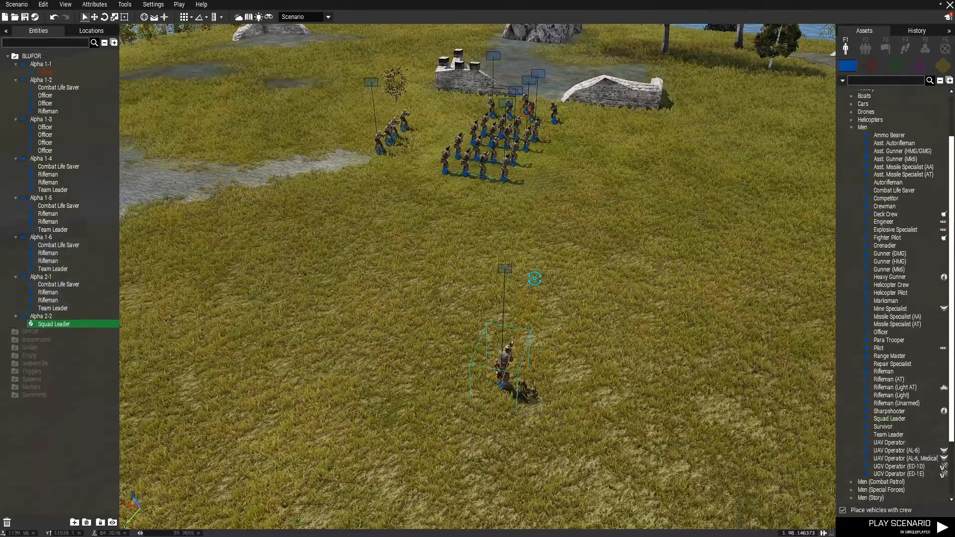
pyautogui.click(883, 372)
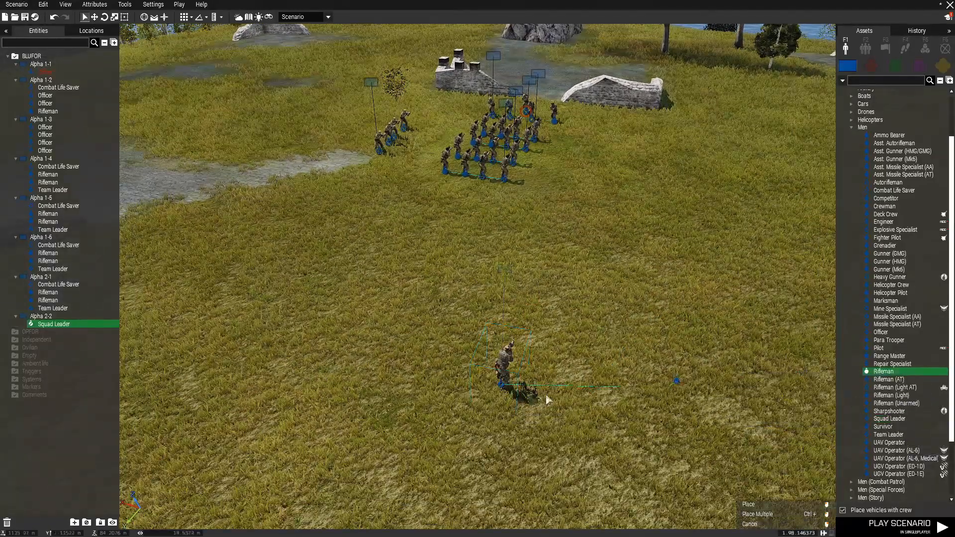
pyautogui.click(455, 373)
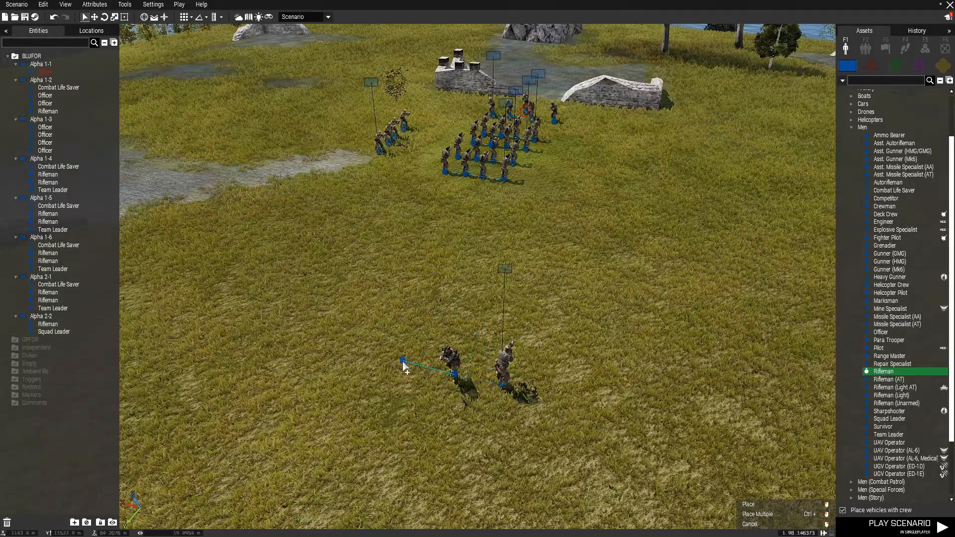
pyautogui.click(402, 360)
pyautogui.click(340, 349)
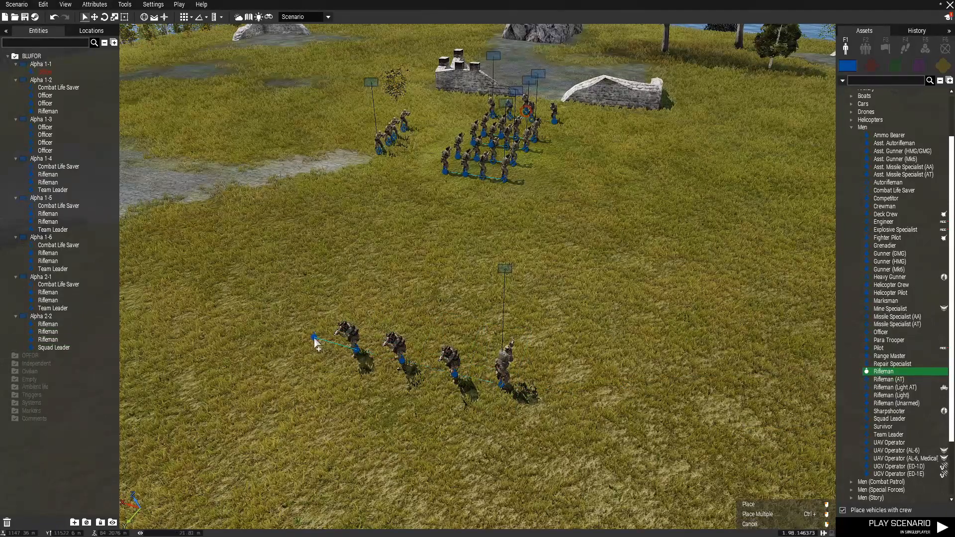
pyautogui.click(314, 340)
pyautogui.rightClick(420, 452)
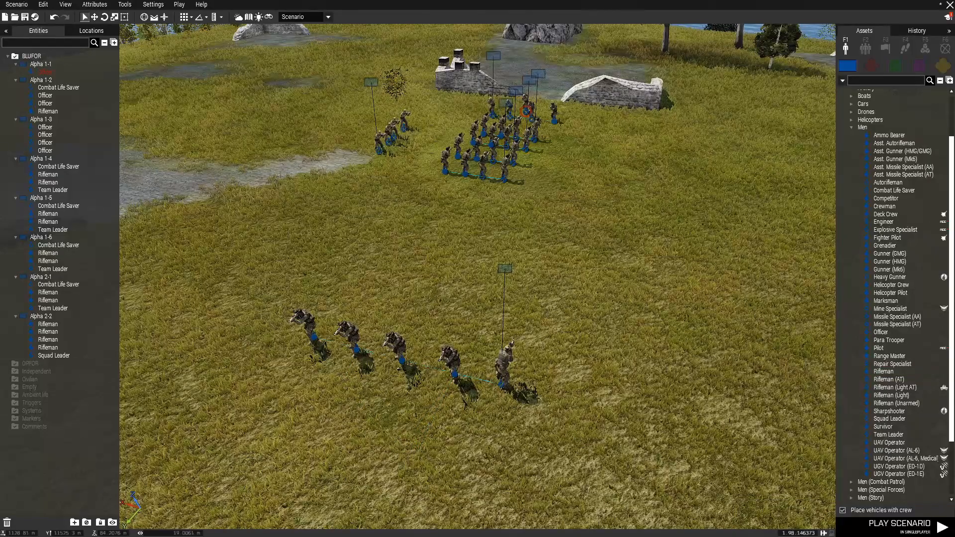
# Extend the Squad Leader's line with three Engineers and two Combat Life Savers
pyautogui.press('a')
pyautogui.press('s')
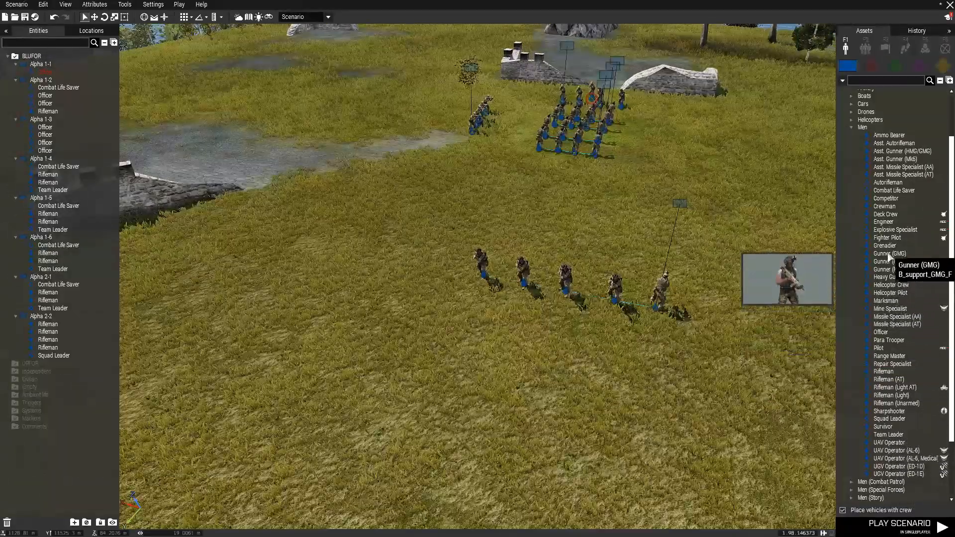
pyautogui.click(884, 221)
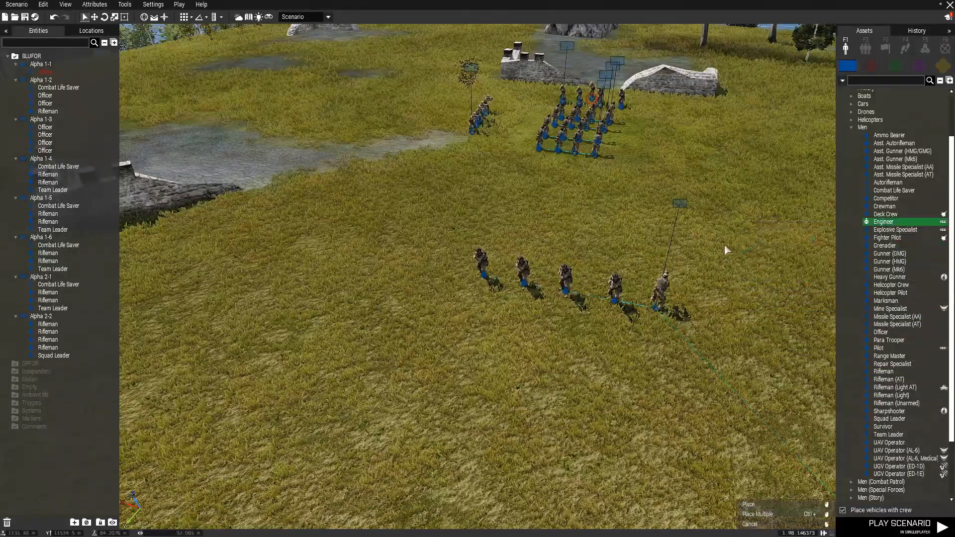
pyautogui.click(433, 262)
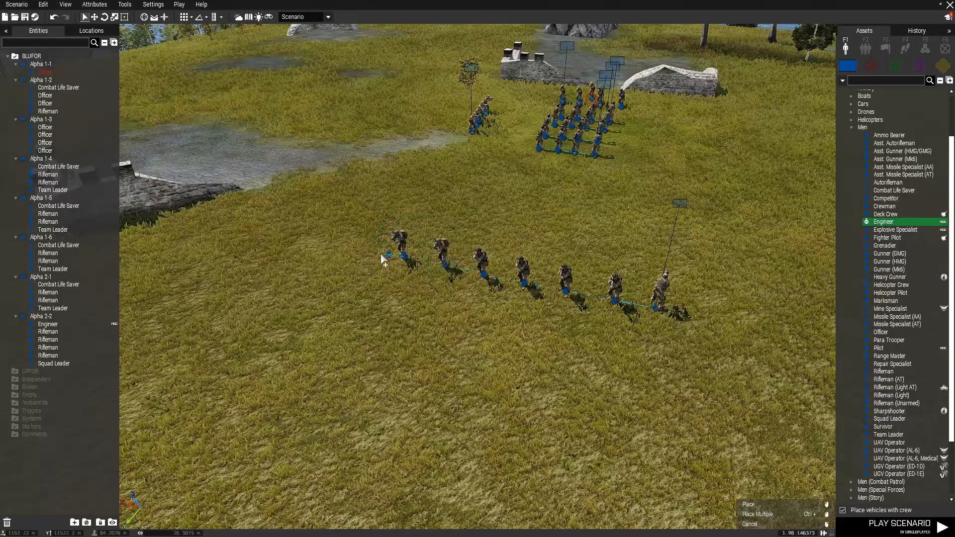
pyautogui.keyDown('ctrl'); pyautogui.click(401, 257); pyautogui.keyUp('ctrl')
pyautogui.keyDown('ctrl'); pyautogui.click(363, 246); pyautogui.keyUp('ctrl')
pyautogui.rightClick(423, 294)
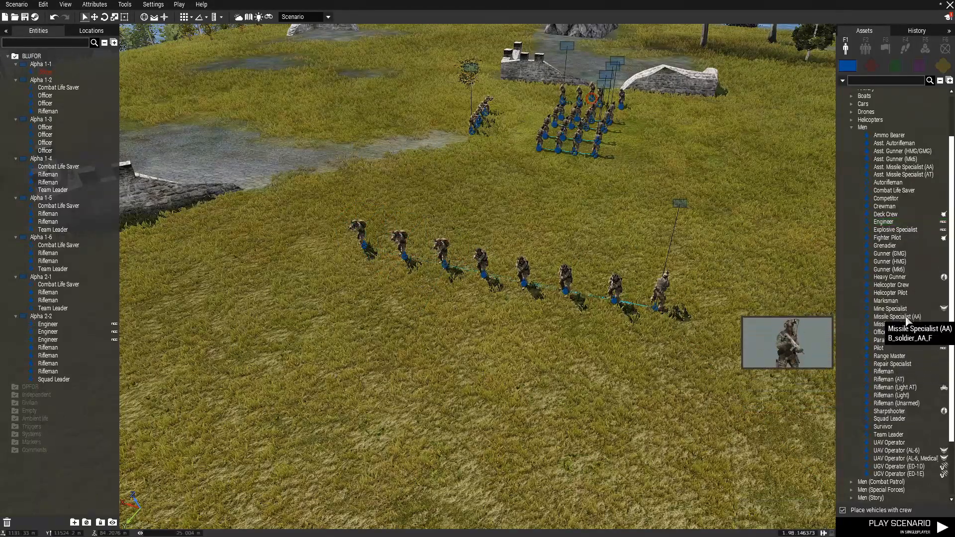
pyautogui.click(894, 190)
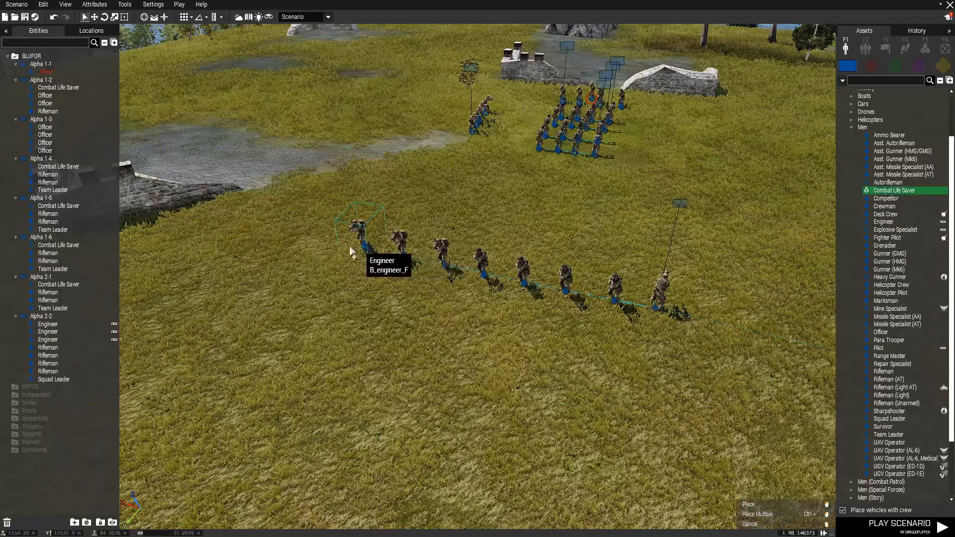
pyautogui.keyDown('ctrl'); pyautogui.click(324, 241); pyautogui.keyUp('ctrl')
pyautogui.keyDown('ctrl'); pyautogui.click(286, 226); pyautogui.keyUp('ctrl')
pyautogui.rightClick(458, 332)
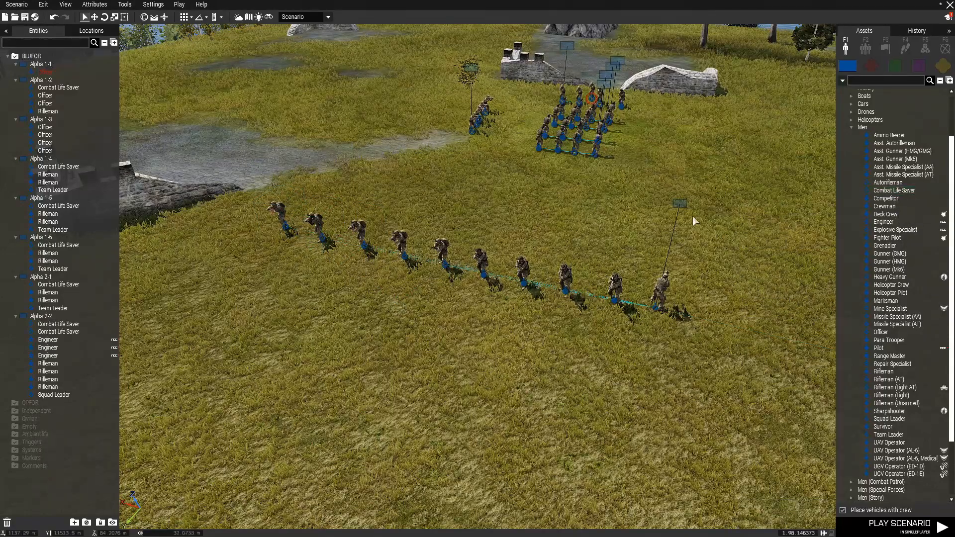
# Move the members of the Squad Leader's group, including the remaining Rifleman, to his other side
pyautogui.moveTo(234, 189); pyautogui.dragTo(599, 330)
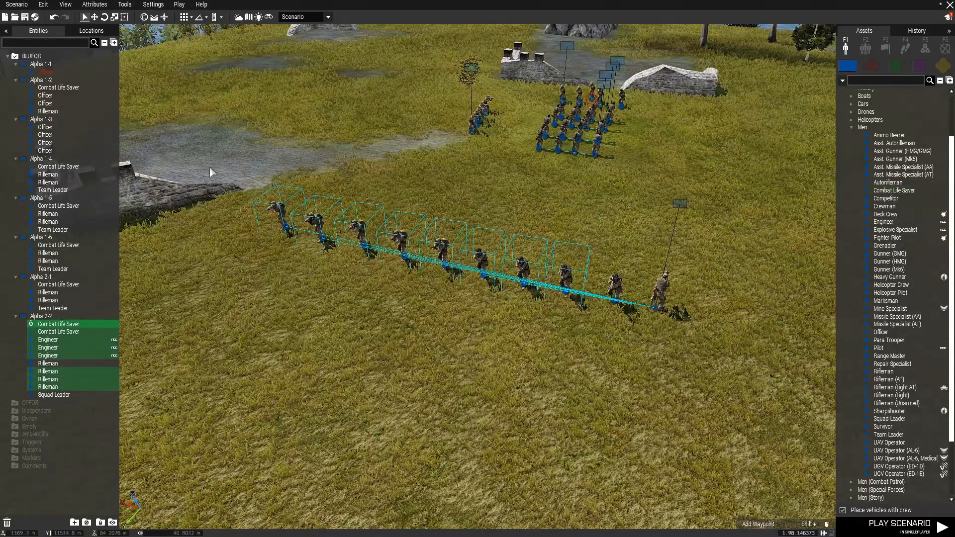
pyautogui.click(230, 194)
pyautogui.moveTo(231, 194); pyautogui.dragTo(570, 351)
pyautogui.moveTo(636, 341); pyautogui.dragTo(830, 363)
pyautogui.moveTo(615, 304); pyautogui.dragTo(697, 315)
pyautogui.click(681, 447)
# Move the whole Squad Leader's group forward to just behind the rows of four-man teams
pyautogui.scroll(-3, 681, 448)
pyautogui.click(575, 284)
pyautogui.moveTo(569, 349); pyautogui.dragTo(415, 215)
pyautogui.click(580, 475)
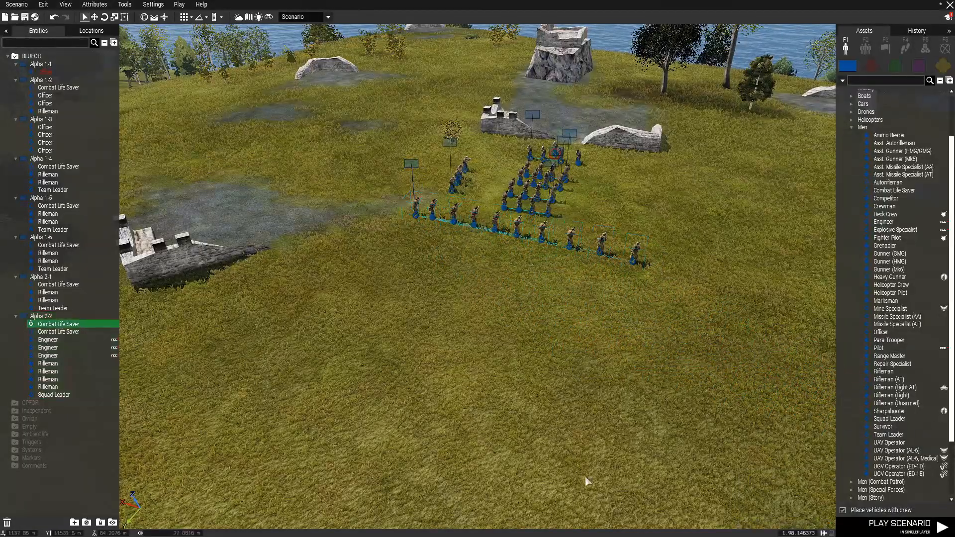
# Copy the ten-man Alpha 2-2 squad and place the copy as a second line directly behind it
pyautogui.scroll(5, 576, 480)
pyautogui.click(327, 169)
pyautogui.scroll(-3, 330, 223)
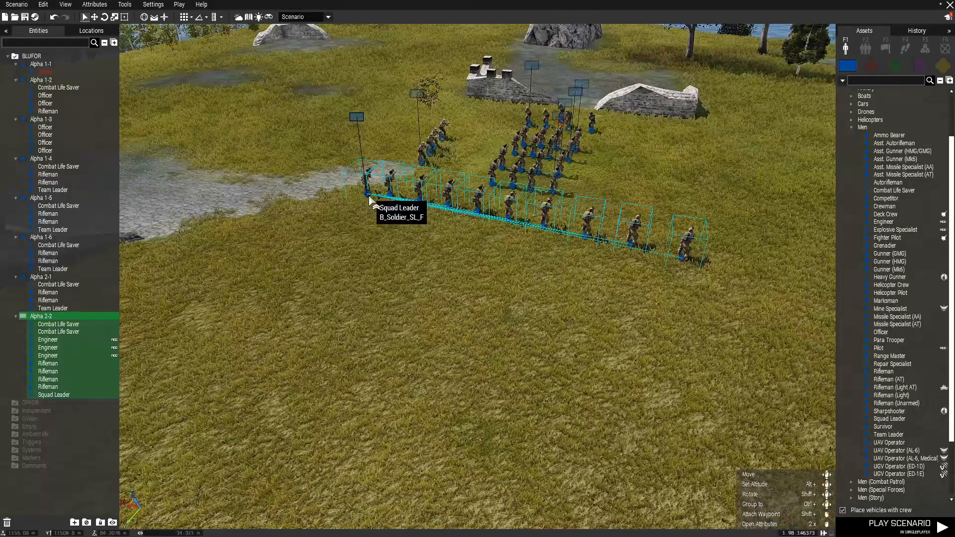
pyautogui.hotkey('ctrl', 'v')
pyautogui.moveTo(211, 283); pyautogui.dragTo(345, 214)
pyautogui.click(350, 324)
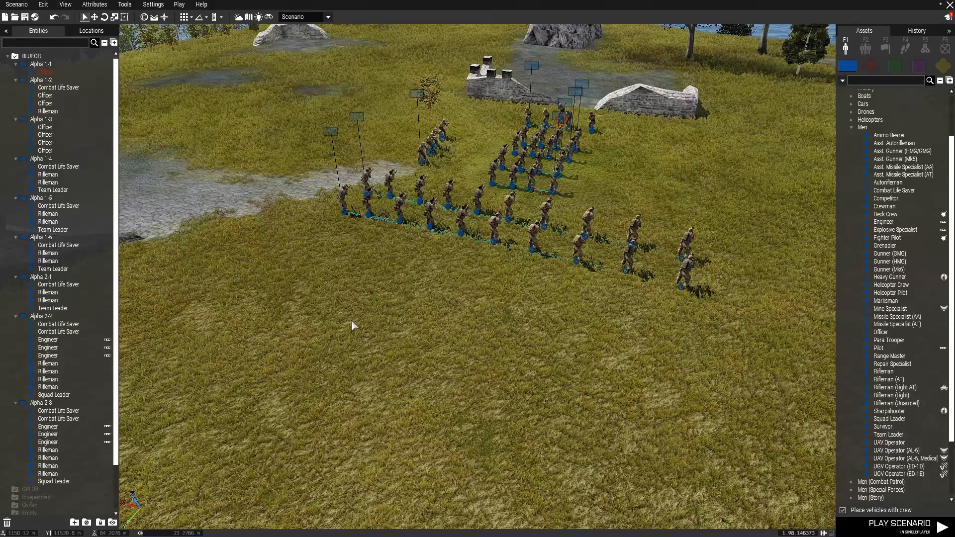
# Show the AAF units of the Independent side and switch the asset list to the OPFOR side's CSAT units
pyautogui.click(895, 65)
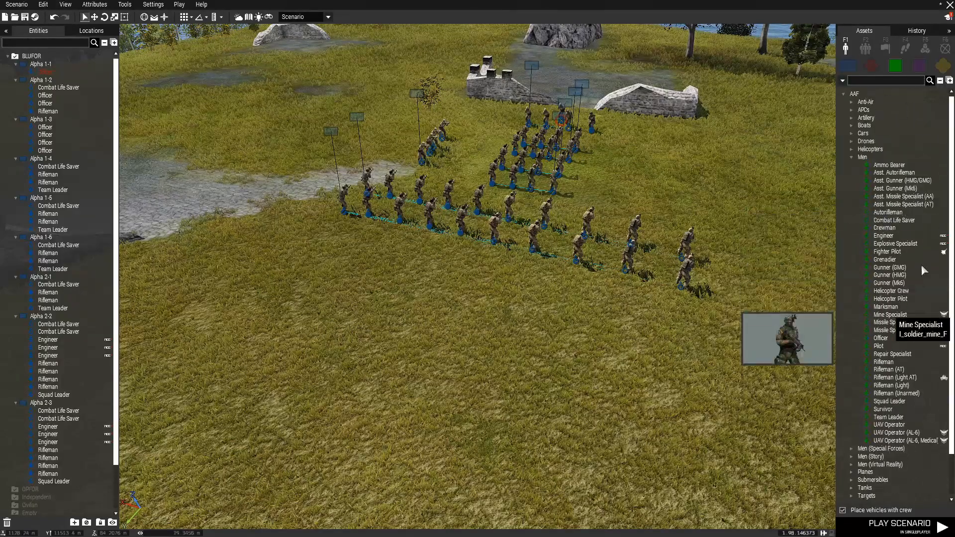
pyautogui.click(871, 65)
# Select the lone Officer of Alpha 1-1 standing among the soldiers at the wall gap
pyautogui.press('w')
pyautogui.moveTo(610, 471); pyautogui.dragTo(620, 475, button='right')
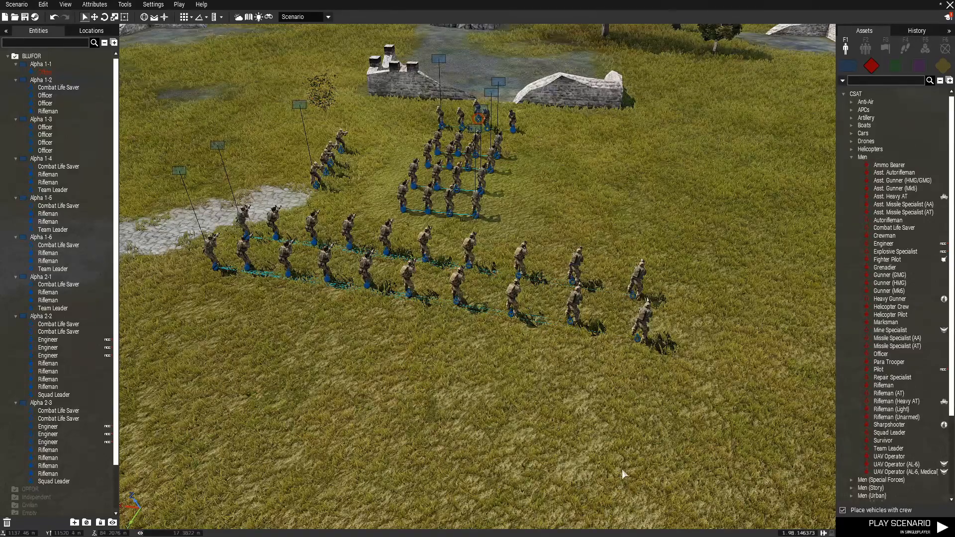
pyautogui.scroll(5, 529, 176)
pyautogui.moveTo(616, 325); pyautogui.dragTo(480, 366, button='right')
pyautogui.click(482, 370)
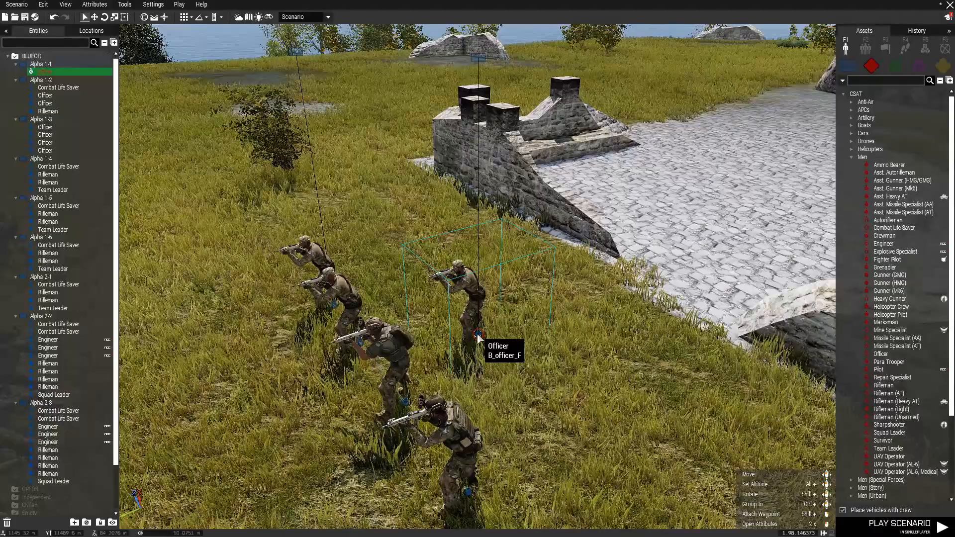
# Make the lone Alpha 1-1 Officer playable instead of the player and set the role description to "CEO@Chief Executives"
pyautogui.doubleClick(476, 333)
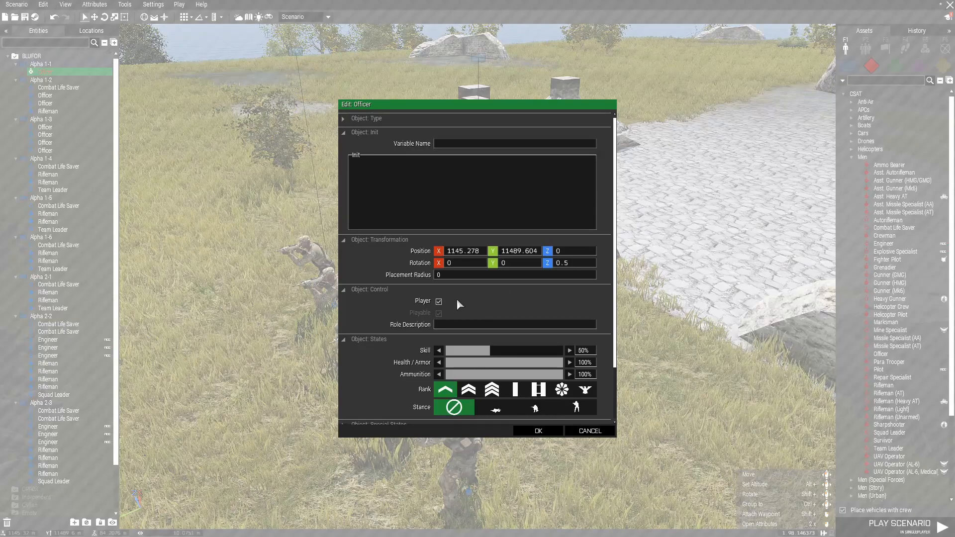
pyautogui.click(439, 314)
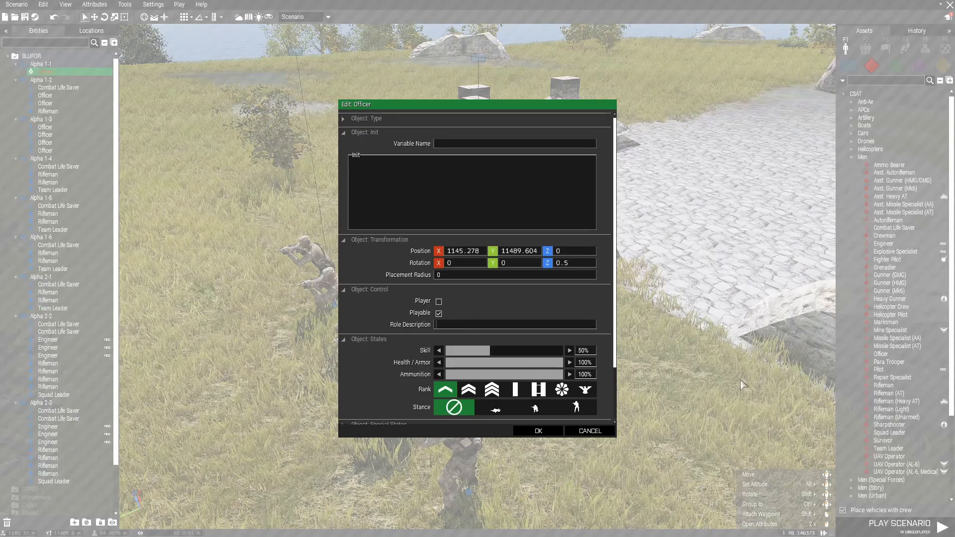
pyautogui.write('CEO@Chief')
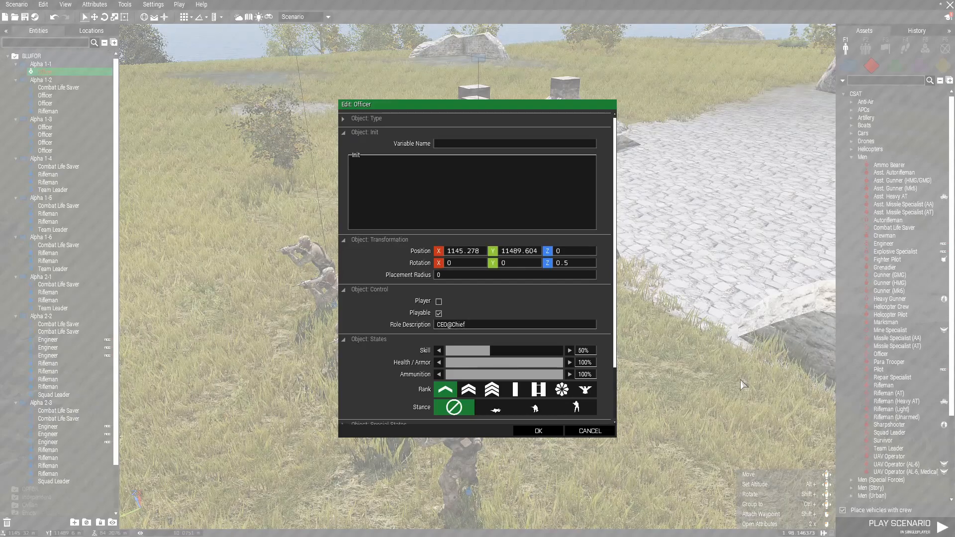
pyautogui.press('BackSpace')
pyautogui.press('BackSpace')
pyautogui.press('BackSpace')
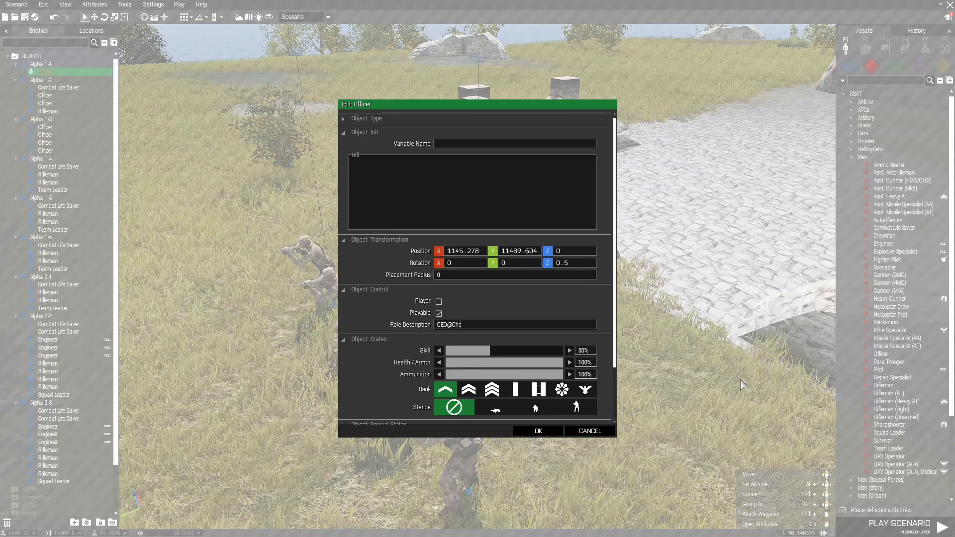
pyautogui.write('ief Executives')
# Give the Alpha 1-1 Officer the highest rank, with the eagle insignia, and apply the attributes
pyautogui.click(585, 389)
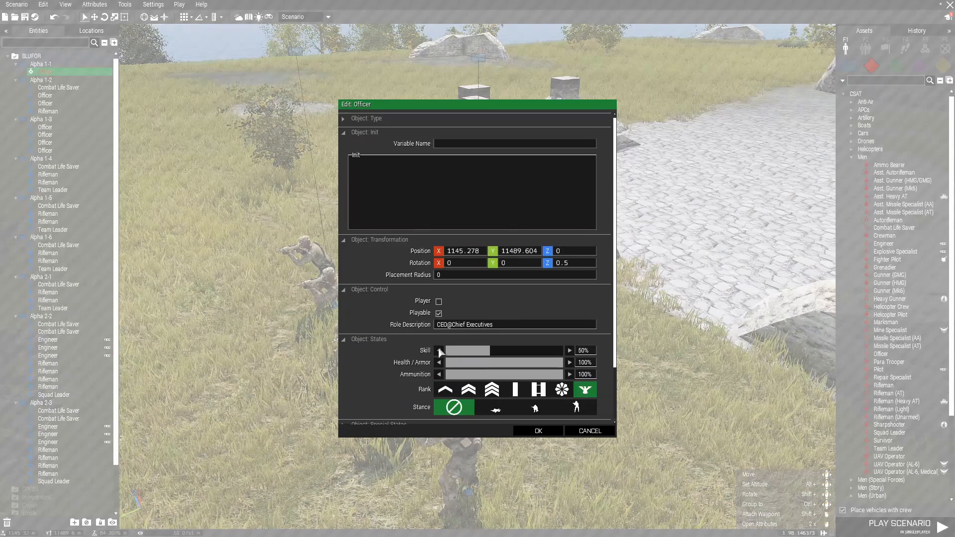
pyautogui.scroll(-3, 389, 399)
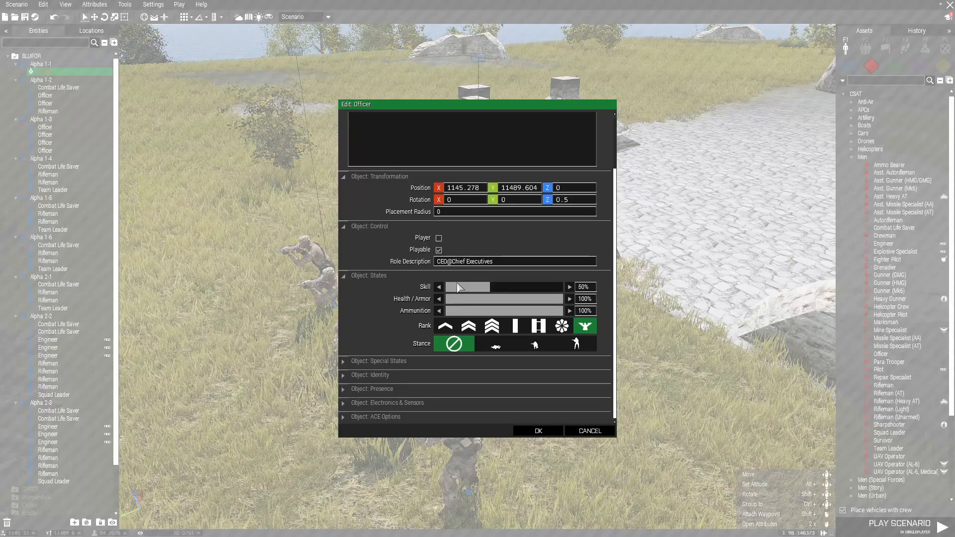
pyautogui.doubleClick(445, 262)
pyautogui.moveTo(453, 264); pyautogui.dragTo(491, 265)
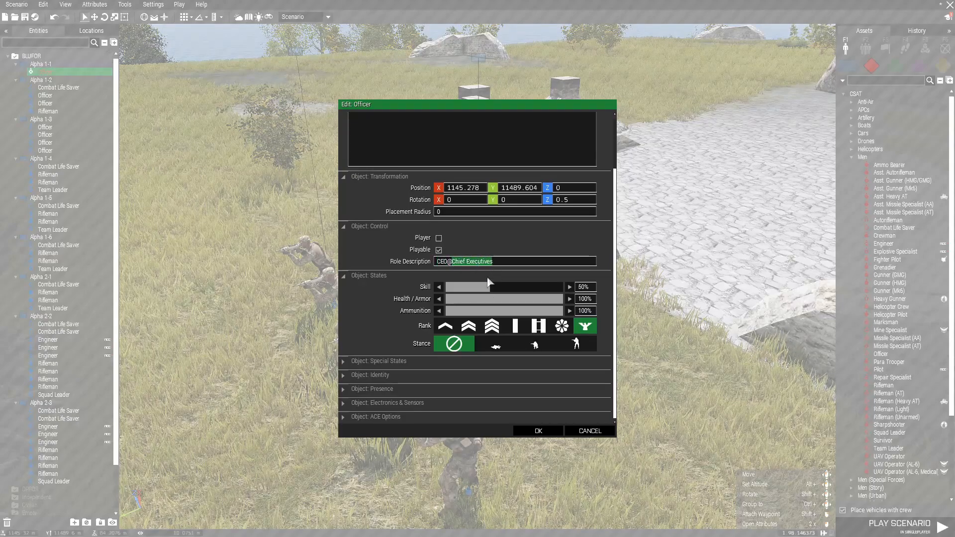
pyautogui.click(538, 430)
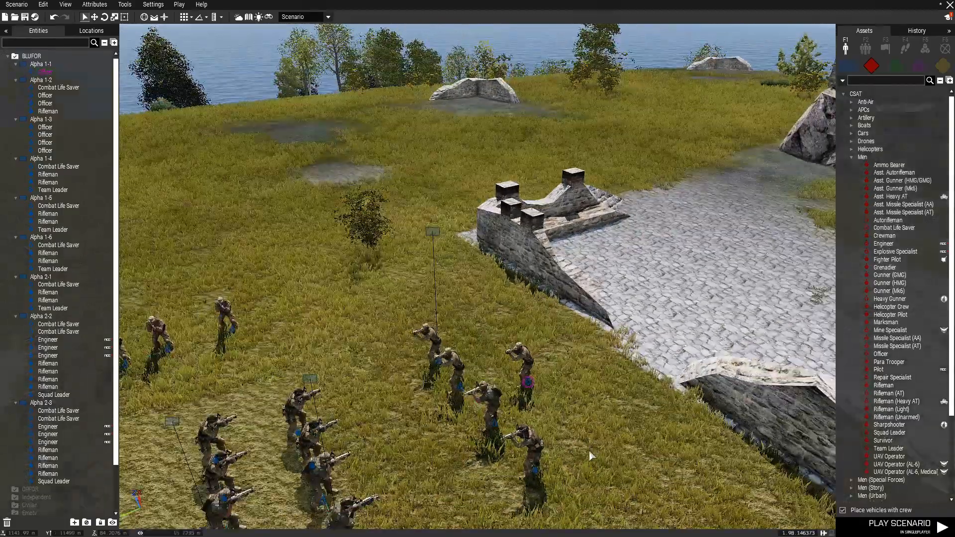
# Make the first Alpha 1-2 Officer playable as "Regional Manager@Field Command Team" with the double-bar rank
pyautogui.moveTo(596, 441); pyautogui.dragTo(532, 387, button='right')
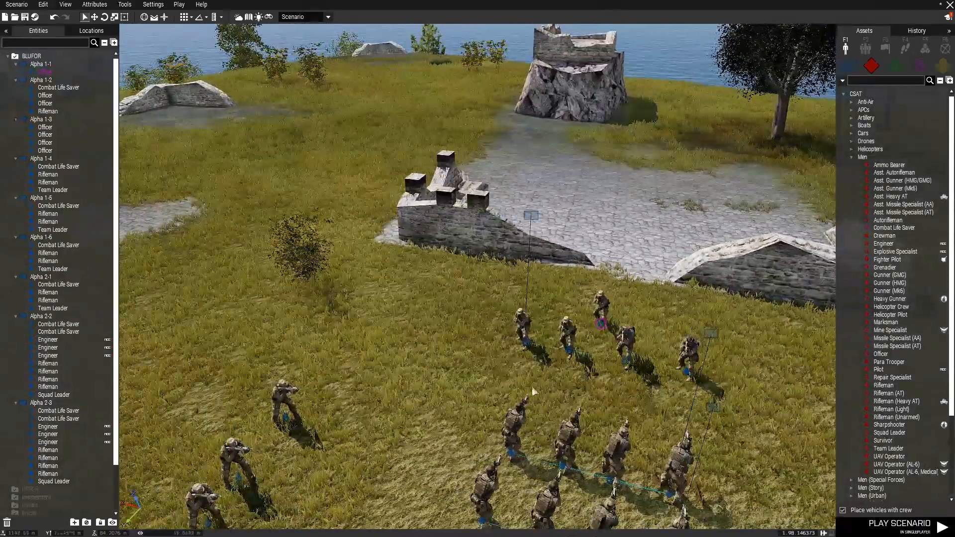
pyautogui.click(523, 344)
pyautogui.doubleClick(522, 345)
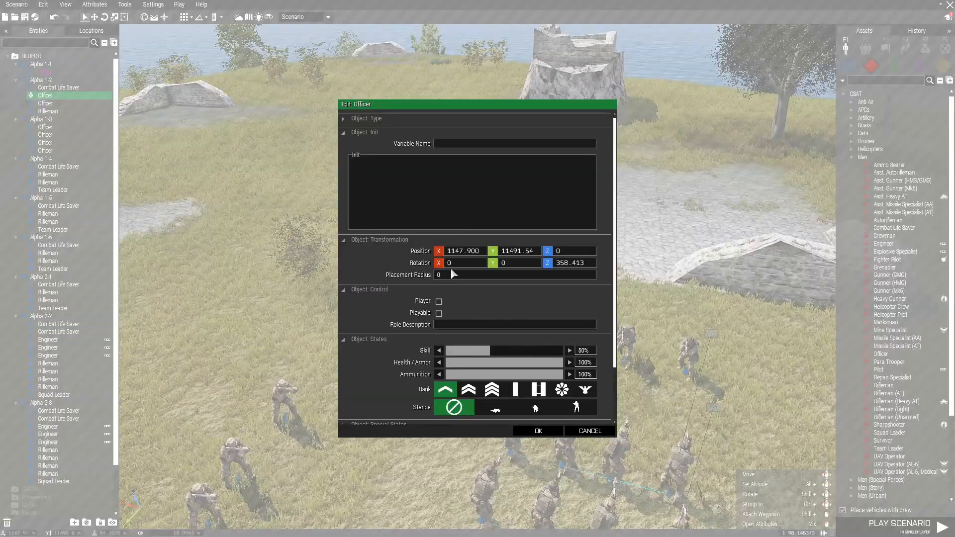
pyautogui.click(439, 314)
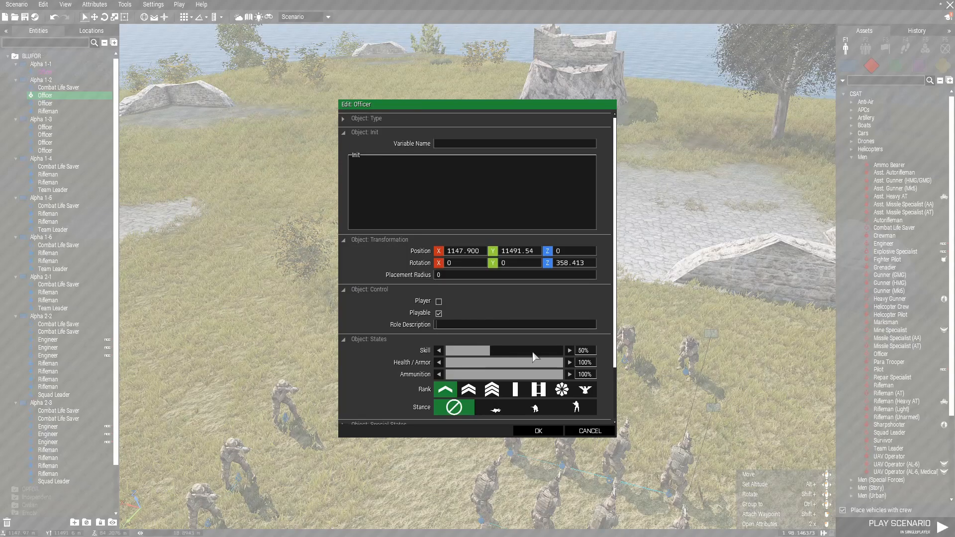
pyautogui.write('Regional Manager@Field Command Team')
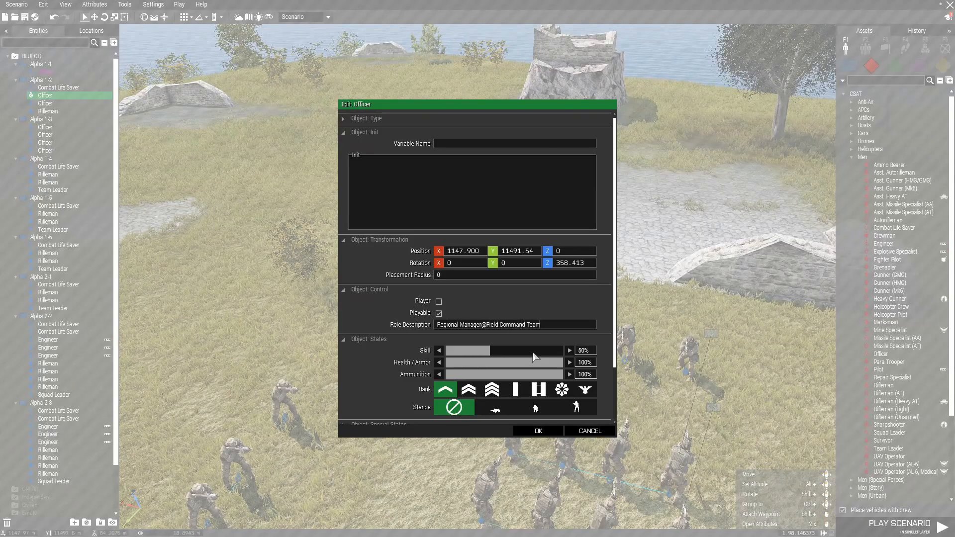
pyautogui.click(537, 389)
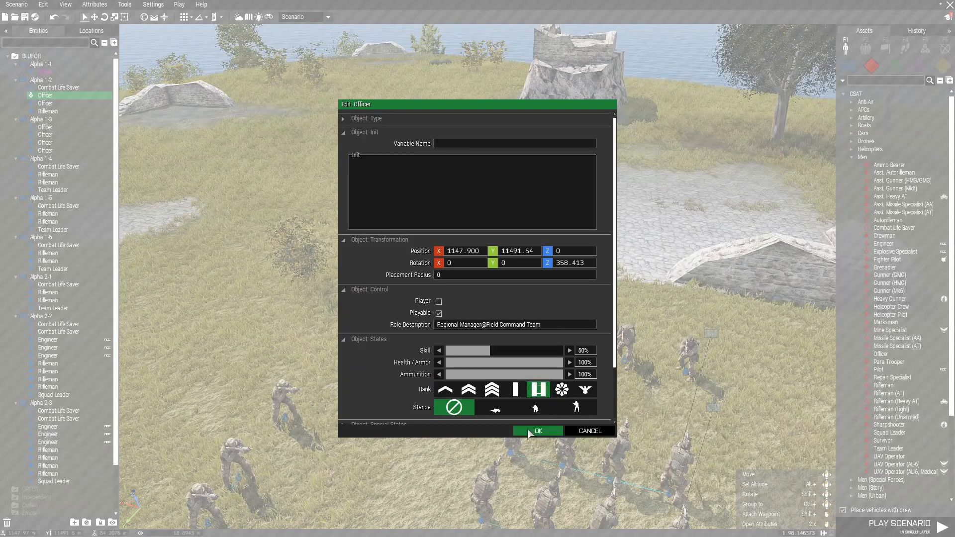
pyautogui.click(531, 430)
pyautogui.click(549, 392)
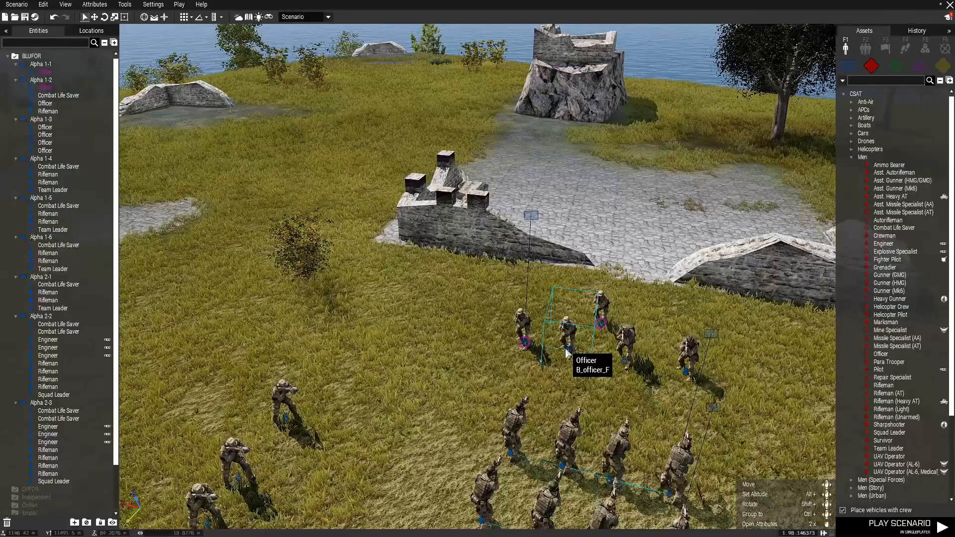
# Make the other Alpha 1-2 Officer playable with the role description "Assistant Regional Manager" and the single-bar rank
pyautogui.doubleClick(566, 352)
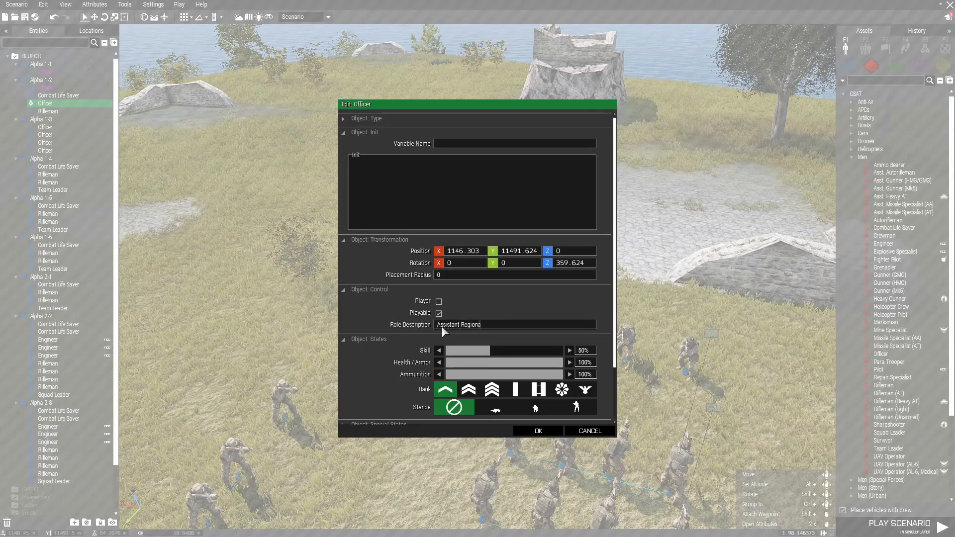
pyautogui.write('nager')
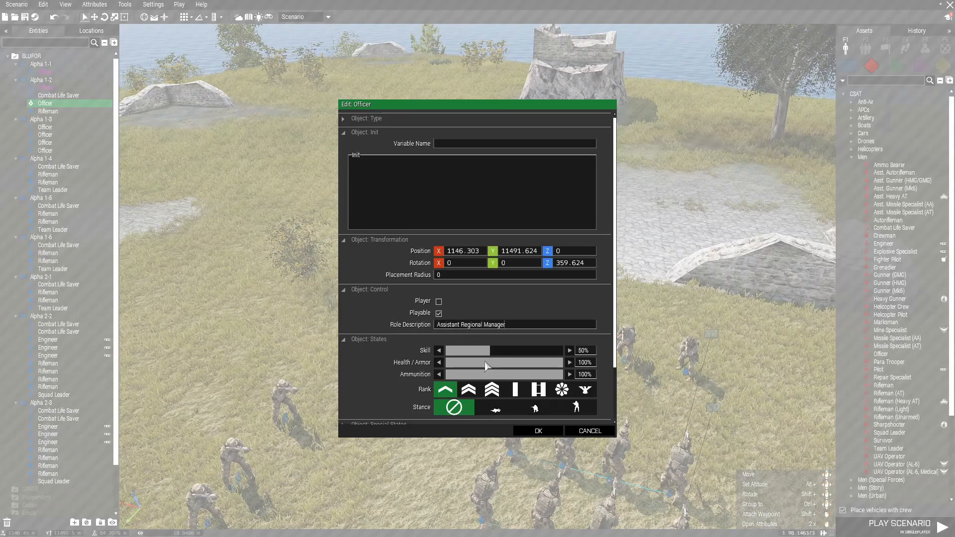
pyautogui.click(516, 389)
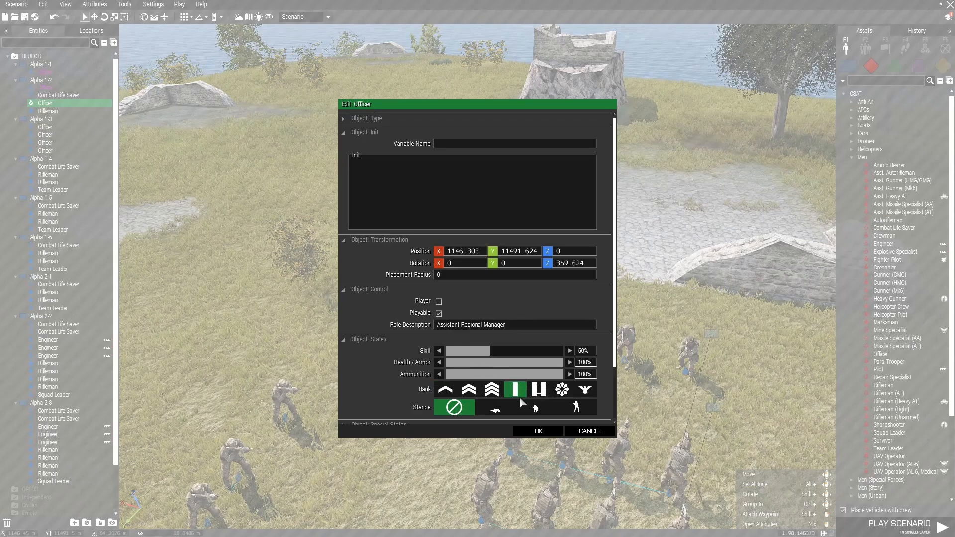
pyautogui.click(539, 431)
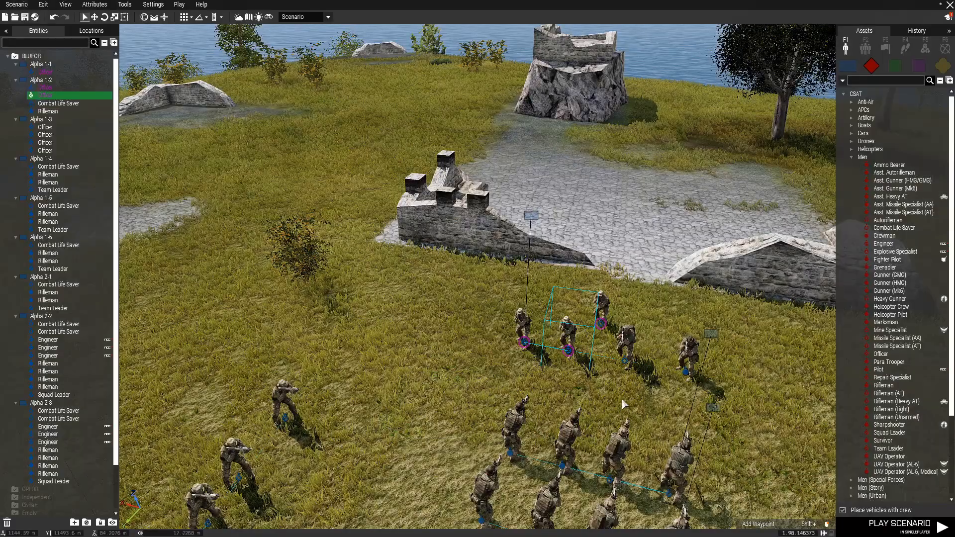
# Make the Combat Life Saver of Alpha 1-2 playable with the role description "Medical Coordinator"
pyautogui.doubleClick(625, 362)
pyautogui.click(438, 313)
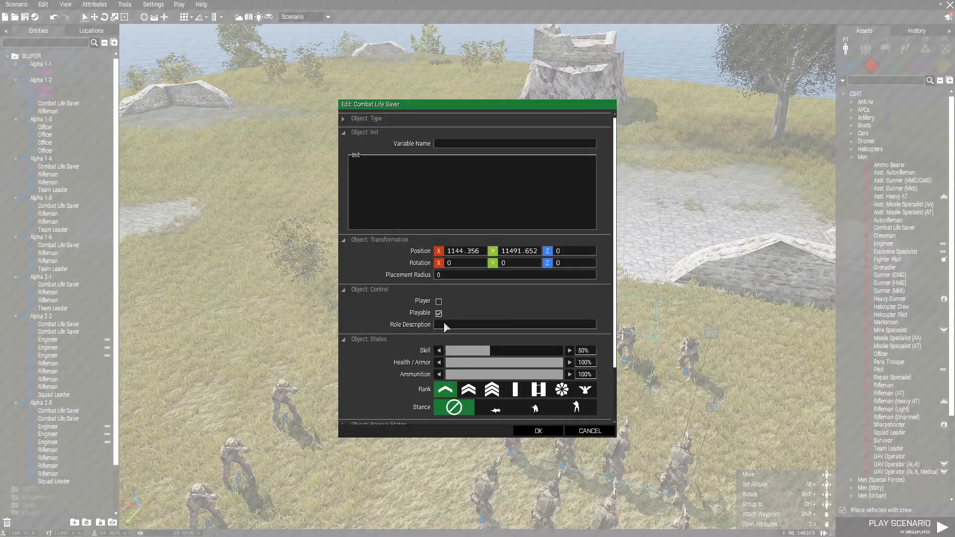
pyautogui.click(444, 323)
pyautogui.write('Medical Coordinto')
pyautogui.press('BackSpace')
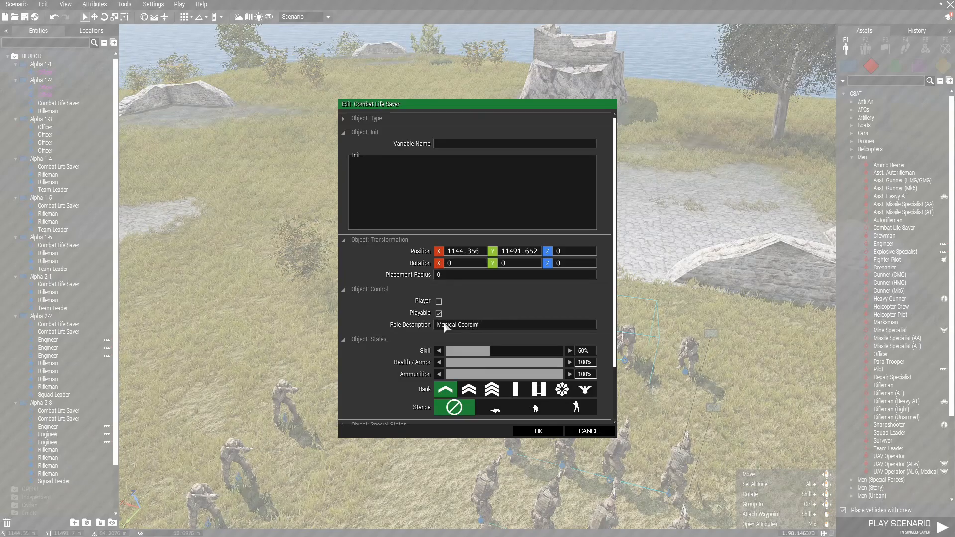
pyautogui.press('BackSpace')
pyautogui.write('ator')
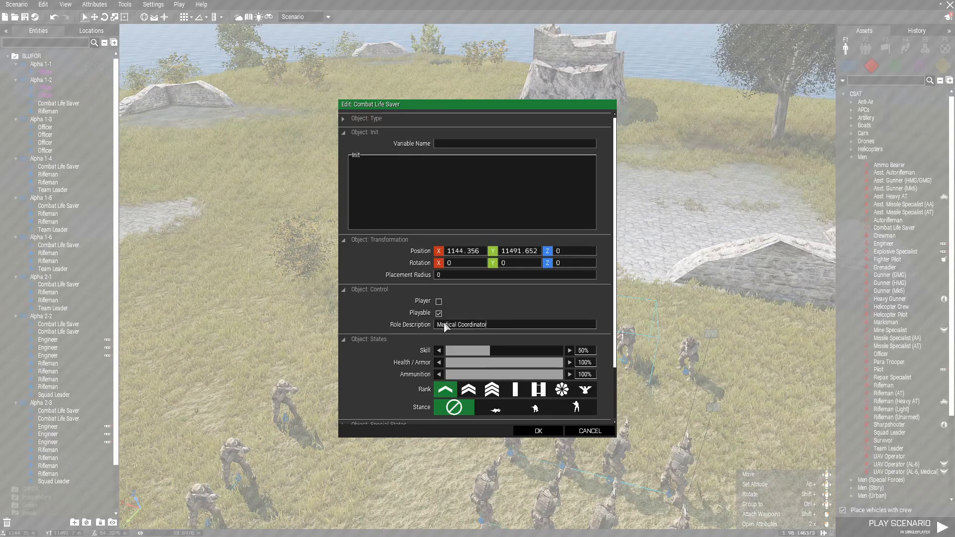
pyautogui.click(538, 431)
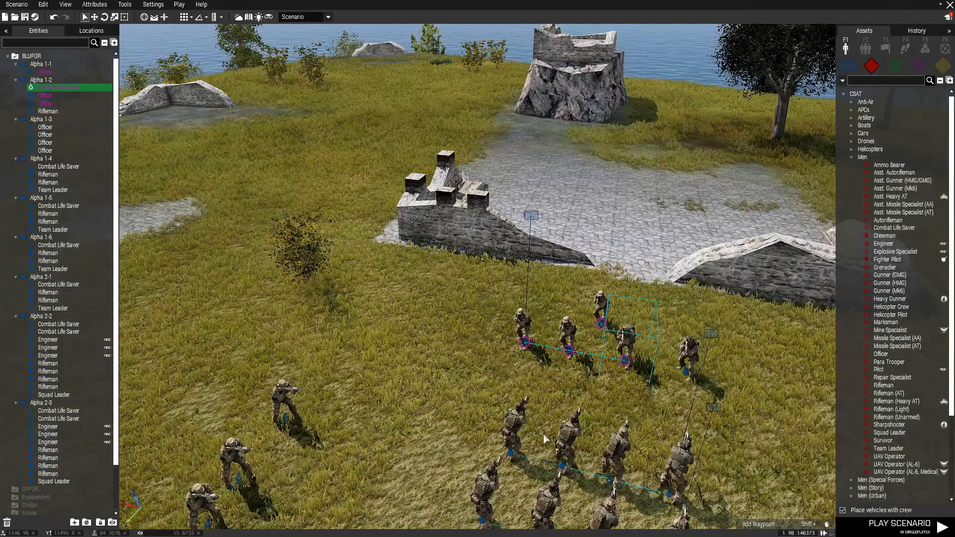
# Make the Rifleman of Alpha 1-2 playable with the role description "Radio Operator"
pyautogui.doubleClick(690, 381)
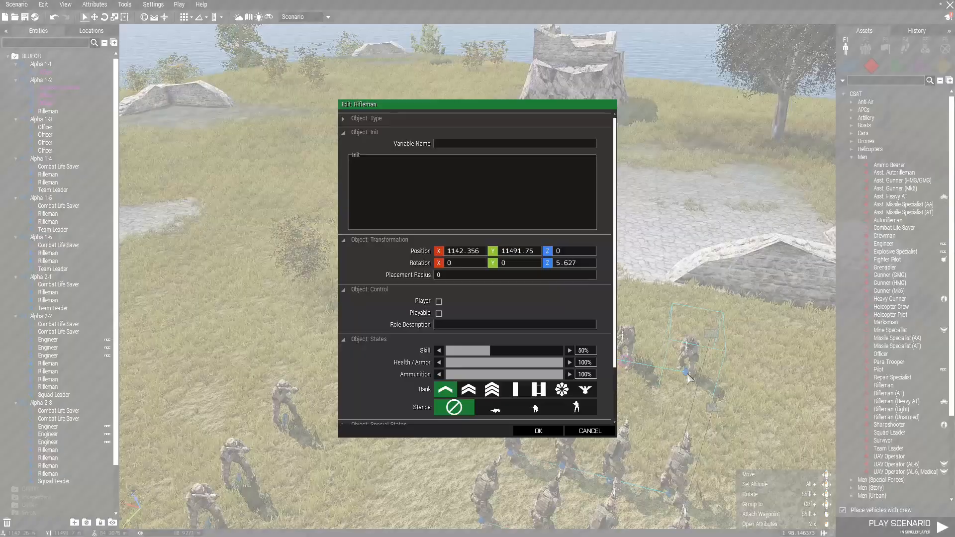
pyautogui.click(451, 324)
pyautogui.write('Radio Operator')
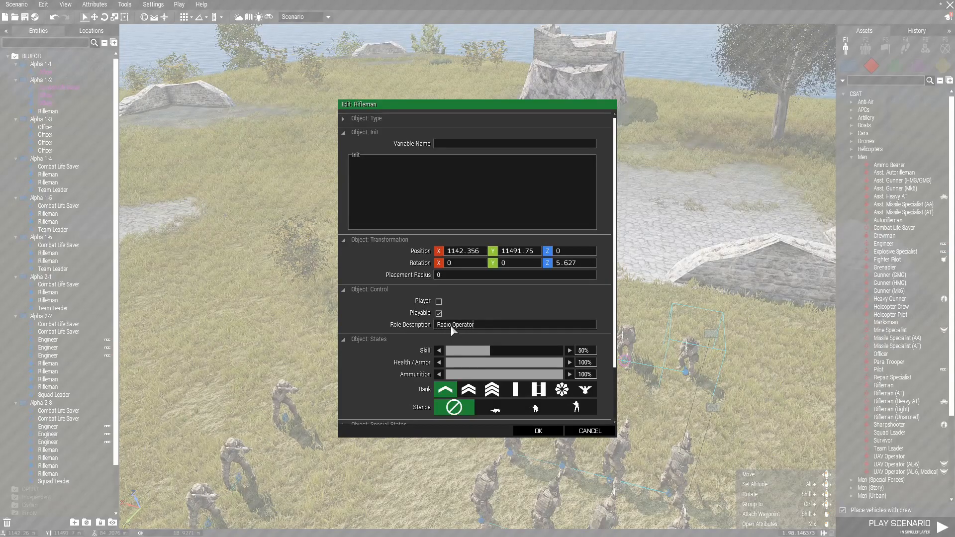
pyautogui.click(536, 435)
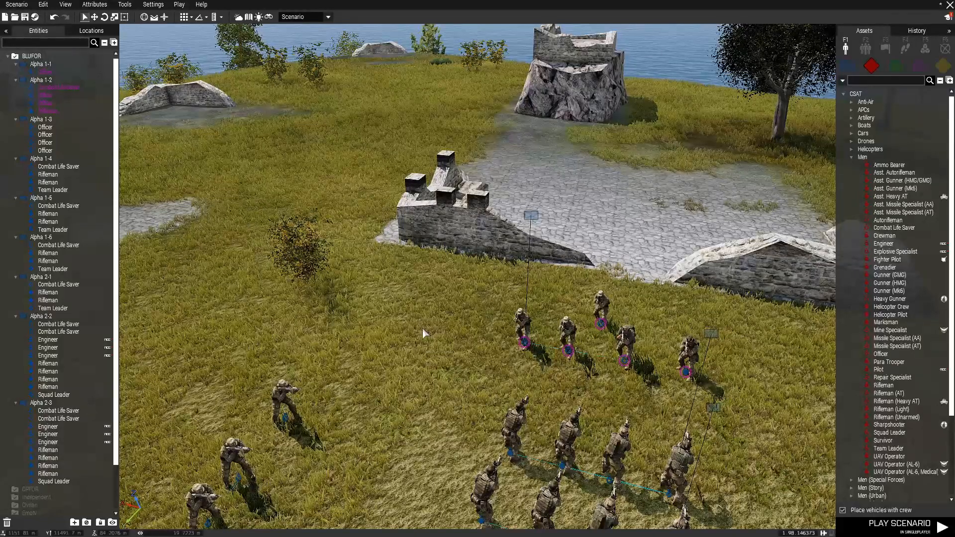
# In the Assistant Regional Manager's ACE options, set the engineer level to Adv. Engineer, the medic level to Regular Medic, and enable EOD
pyautogui.click(568, 353)
pyautogui.doubleClick(568, 353)
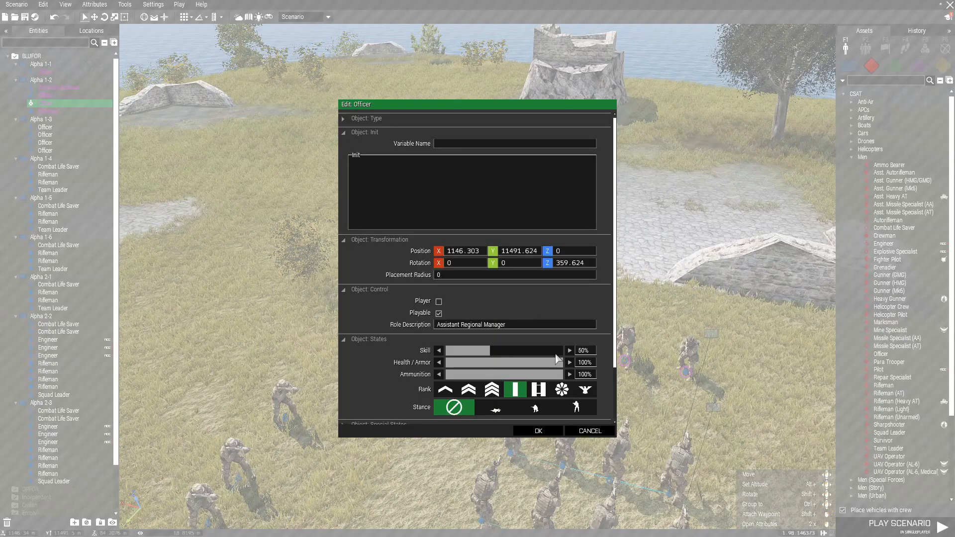
pyautogui.scroll(-3, 559, 366)
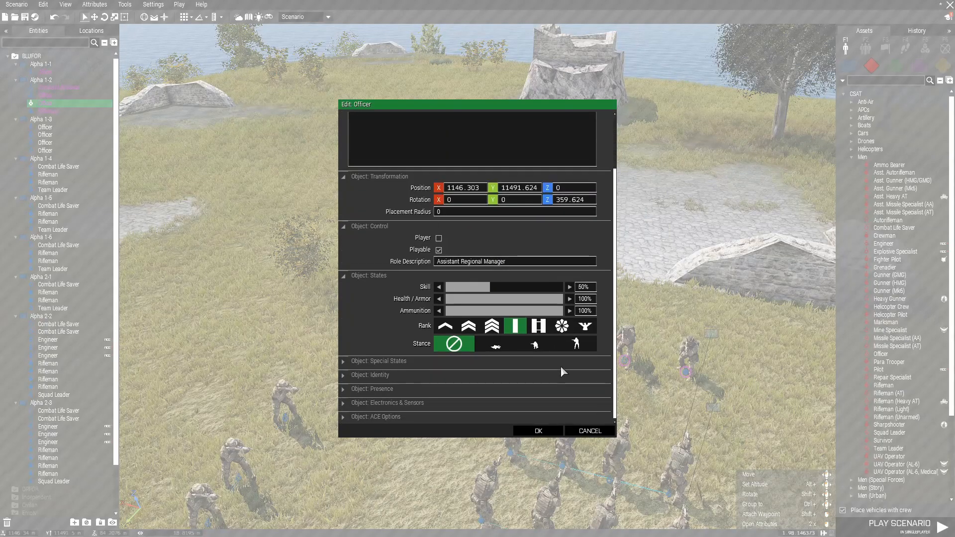
pyautogui.click(386, 366)
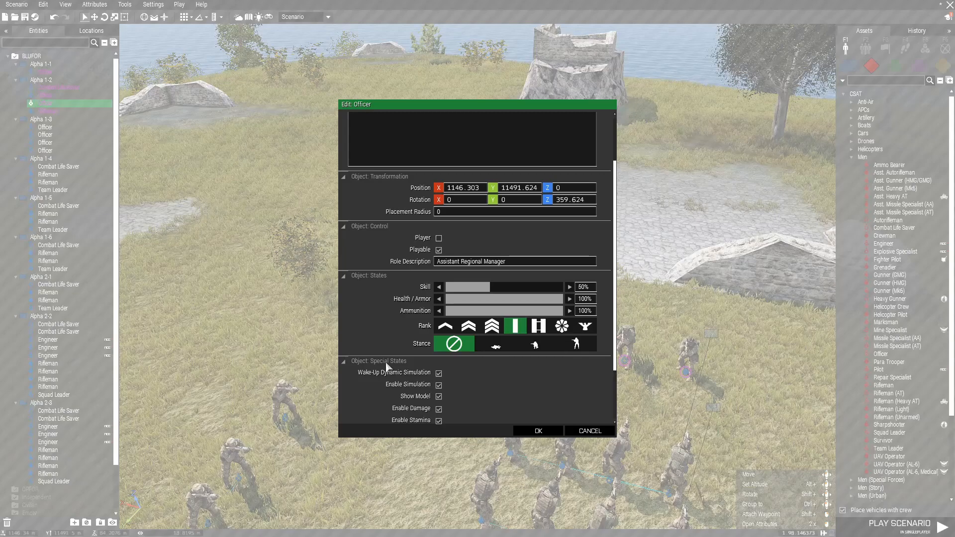
pyautogui.scroll(-1, 386, 361)
pyautogui.click(381, 321)
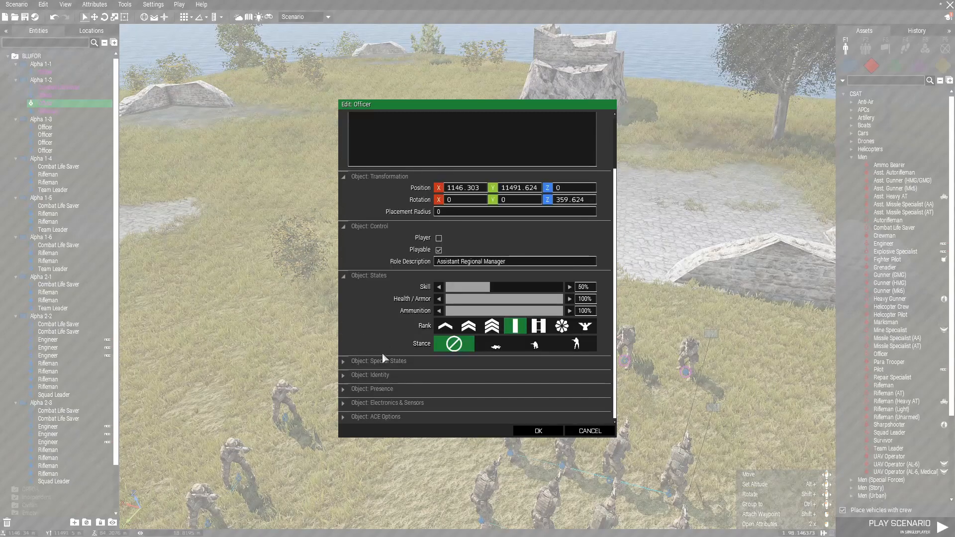
pyautogui.click(388, 416)
pyautogui.scroll(-4, 414, 383)
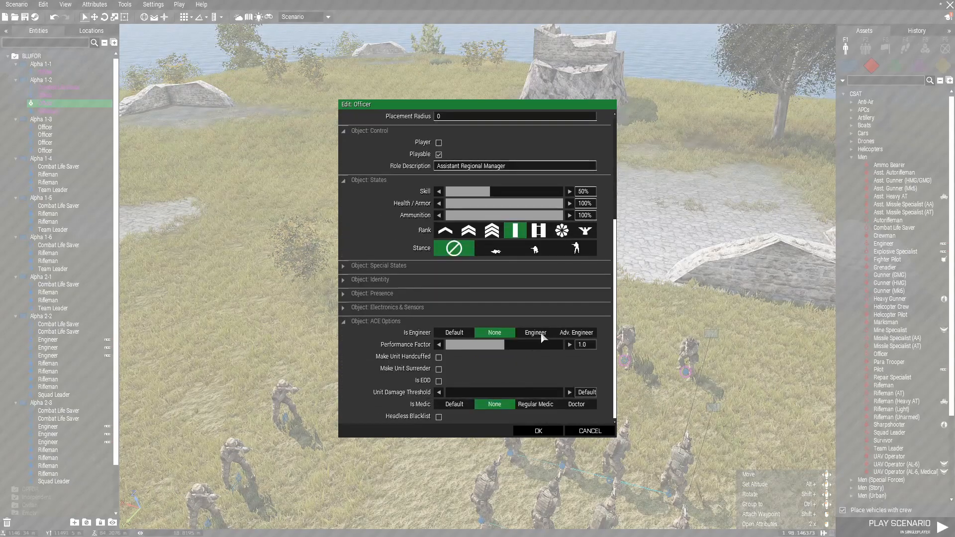
pyautogui.click(581, 334)
pyautogui.click(535, 403)
pyautogui.click(439, 381)
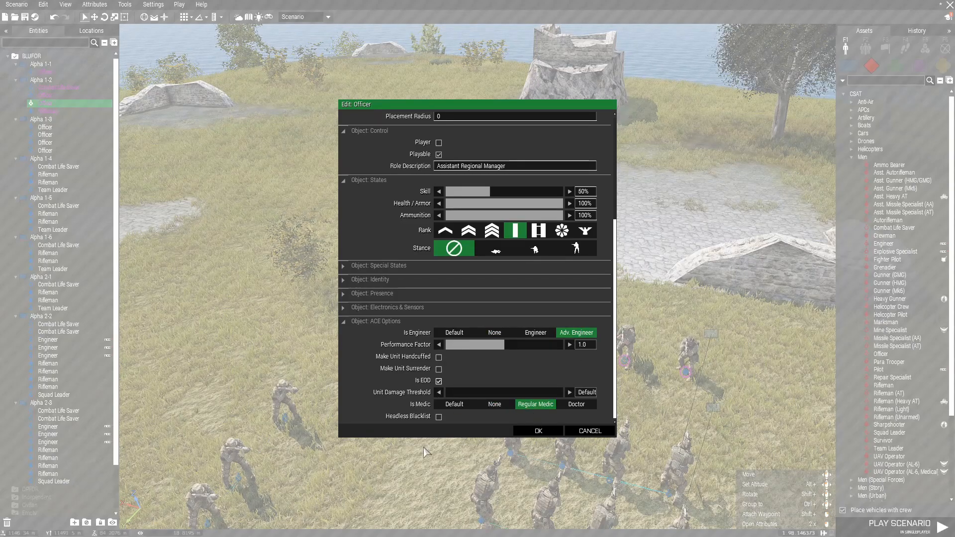
pyautogui.click(533, 431)
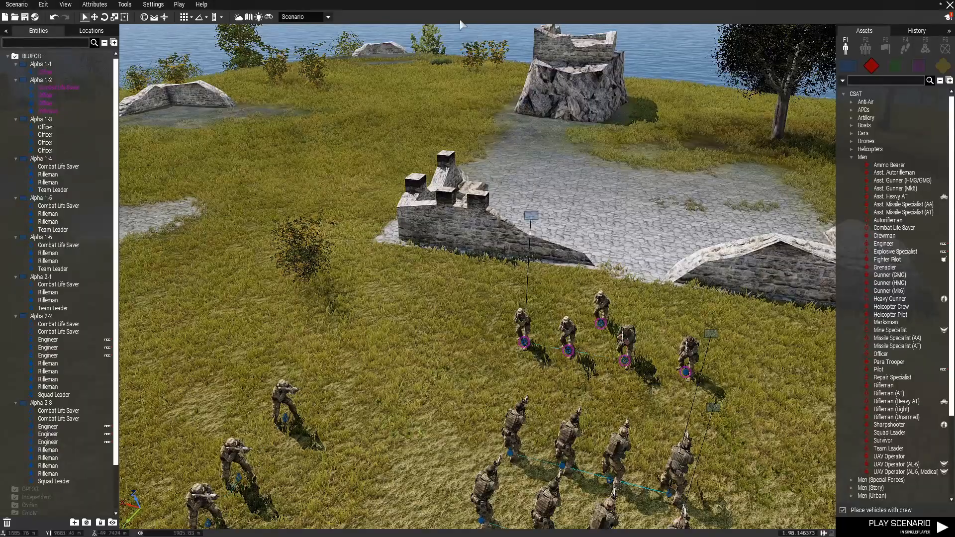
# Make the Team Leader of Alpha 1-4 playable with the role description "Team Leader@Red Team" and the three-chevron rank
pyautogui.moveTo(375, 182); pyautogui.dragTo(297, 232, button='right')
pyautogui.moveTo(517, 358); pyautogui.dragTo(559, 346, button='right')
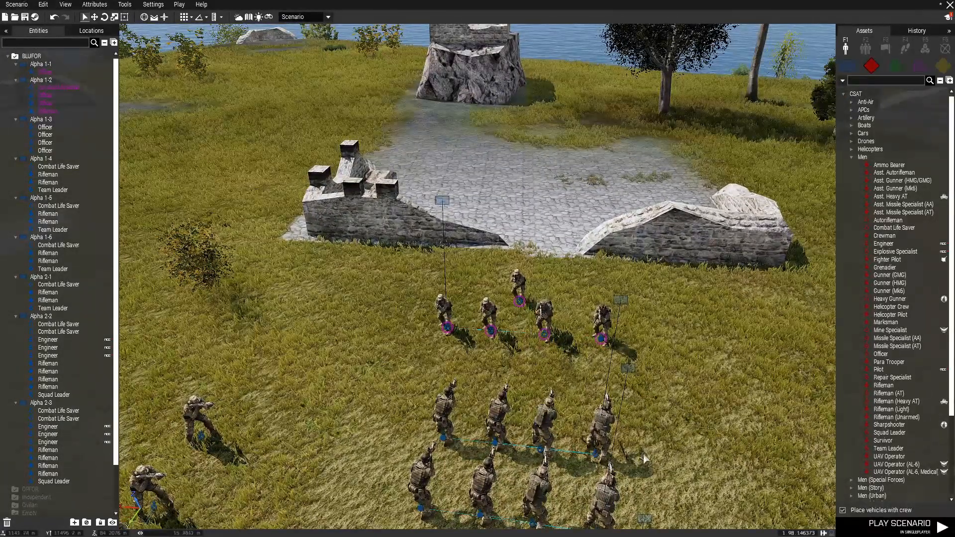
pyautogui.doubleClick(599, 450)
pyautogui.click(439, 313)
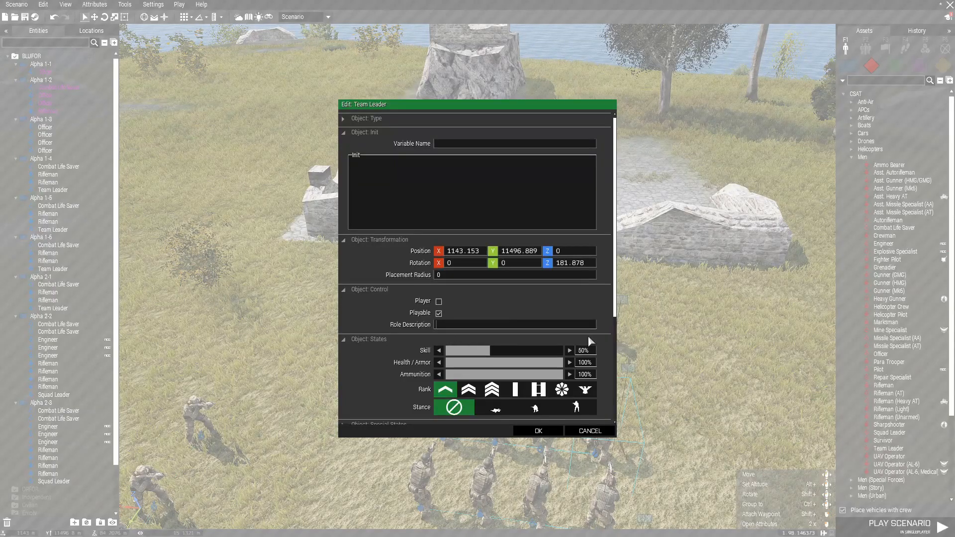
pyautogui.write('Team Leader@Red te')
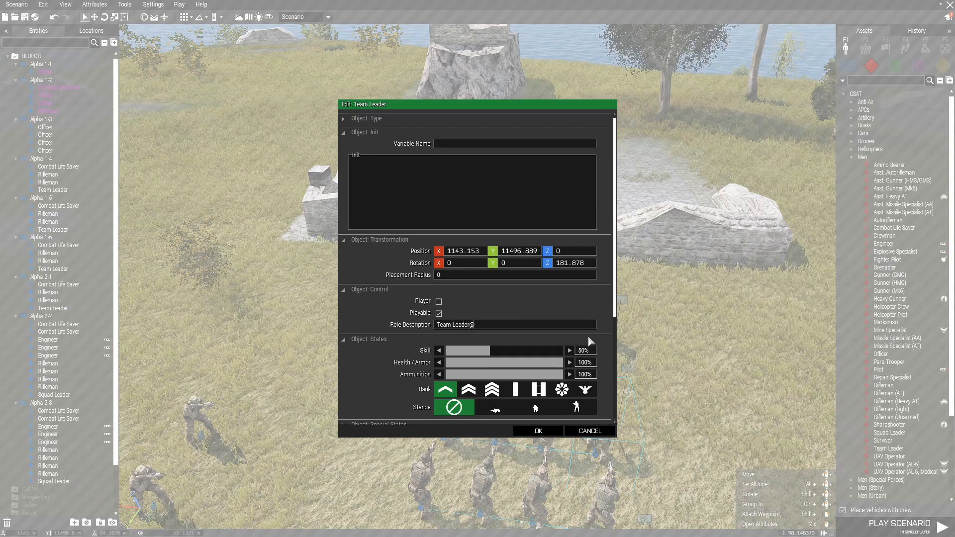
pyautogui.press('BackSpace')
pyautogui.press('BackSpace')
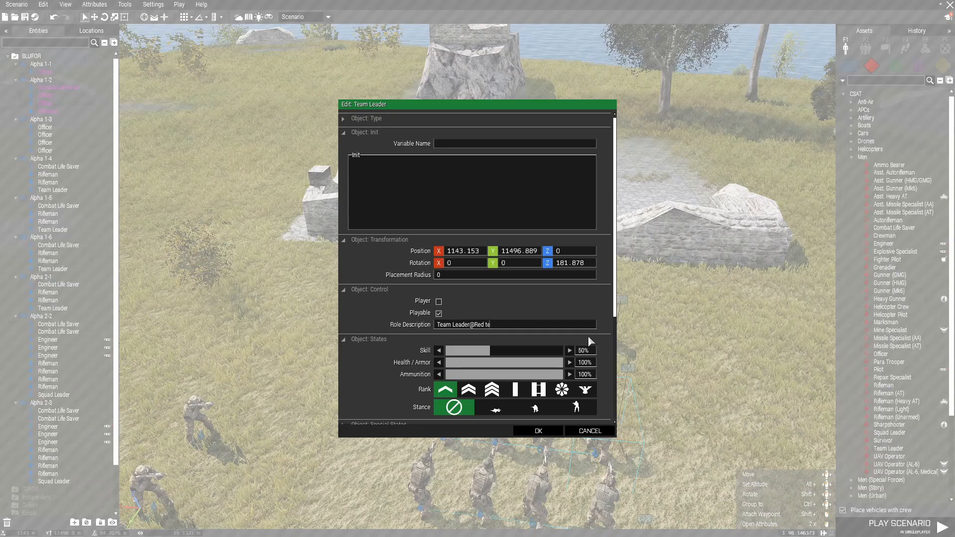
pyautogui.write('Team')
pyautogui.click(493, 390)
pyautogui.click(538, 431)
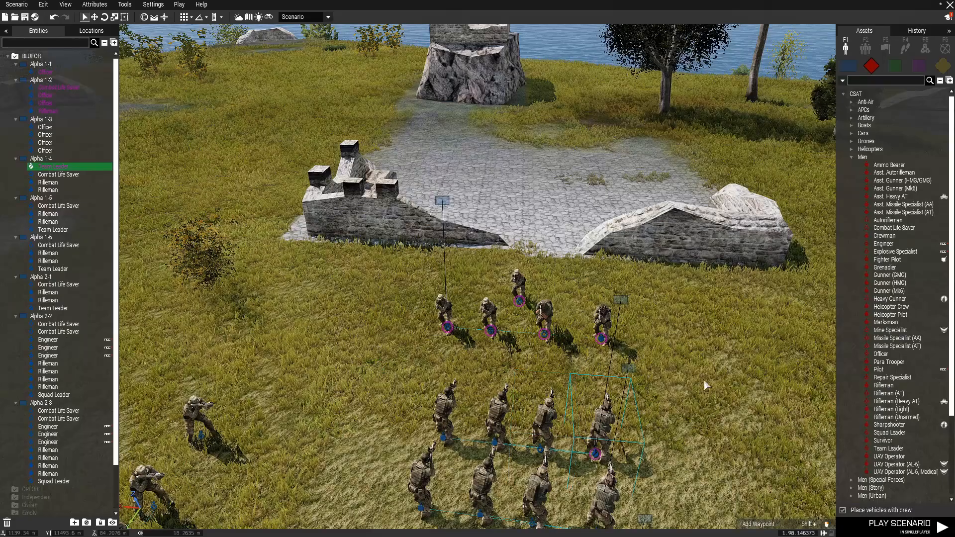
# Make the Combat Life Saver of Alpha 1-4 playable with the role description "MedTech"
pyautogui.doubleClick(552, 440)
pyautogui.click(438, 314)
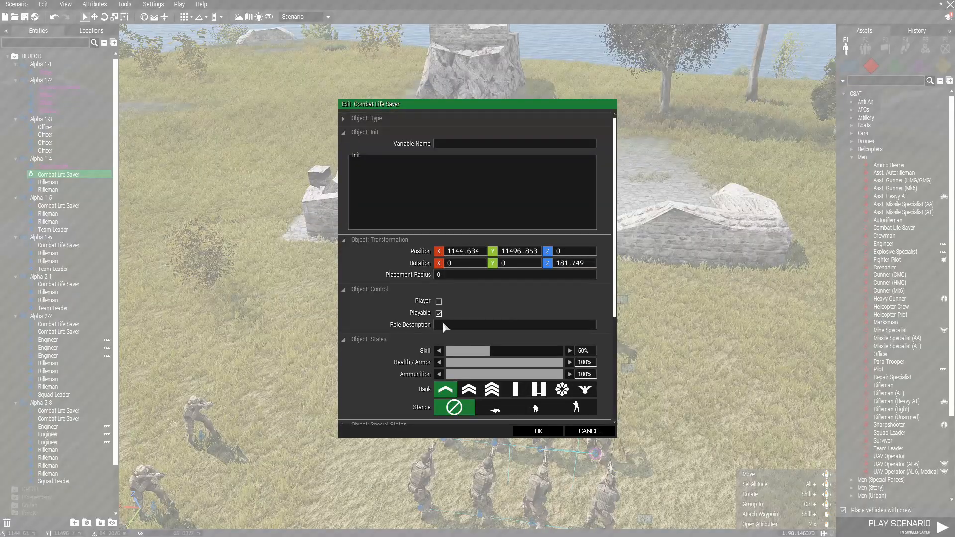
pyautogui.click(444, 325)
pyautogui.write('MedTech')
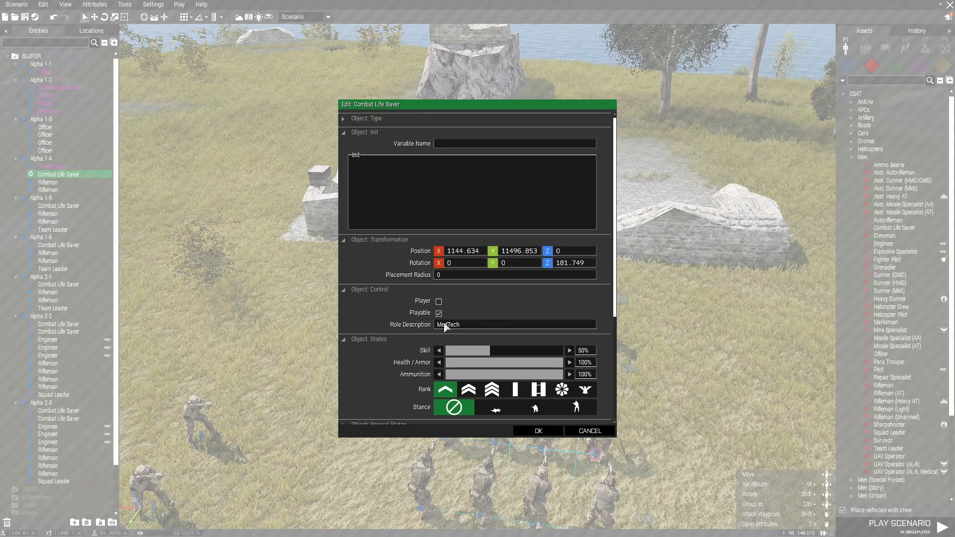
pyautogui.click(538, 431)
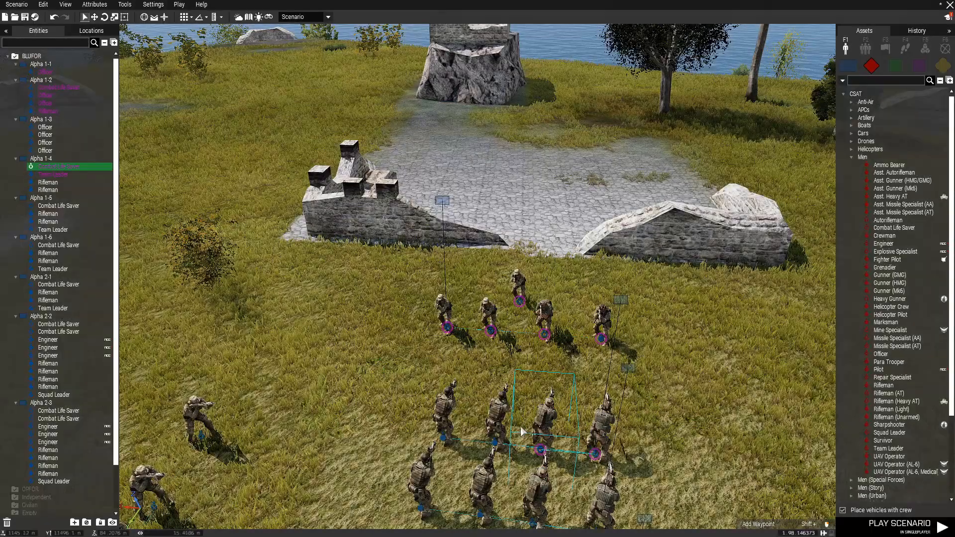
# Make both Riflemen of Alpha 1-4 playable with the role description "Operator"
pyautogui.doubleClick(495, 446)
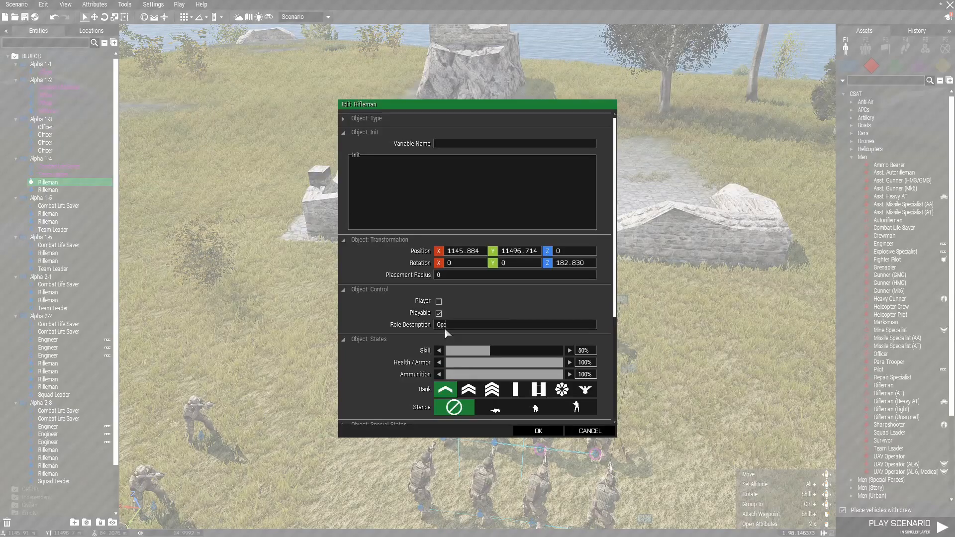
pyautogui.press('Return')
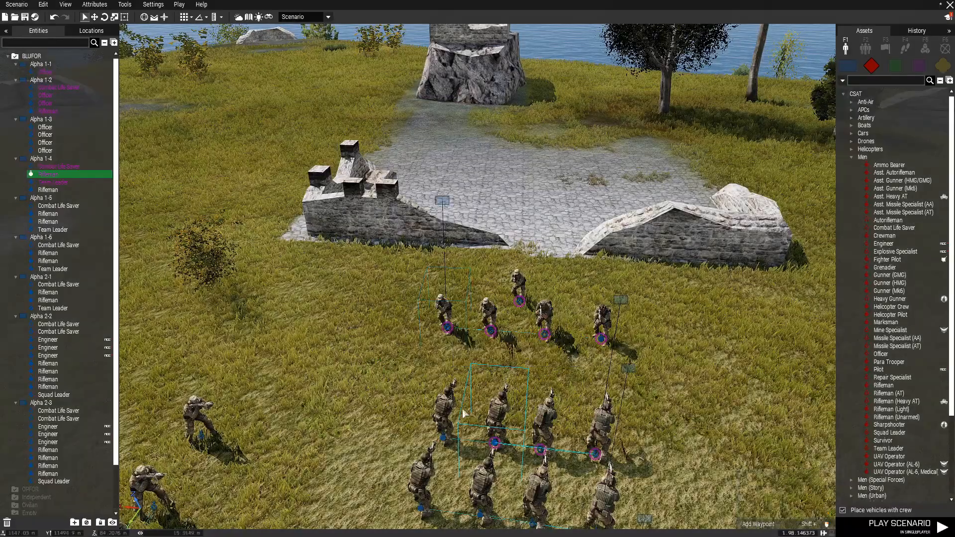
pyautogui.doubleClick(450, 435)
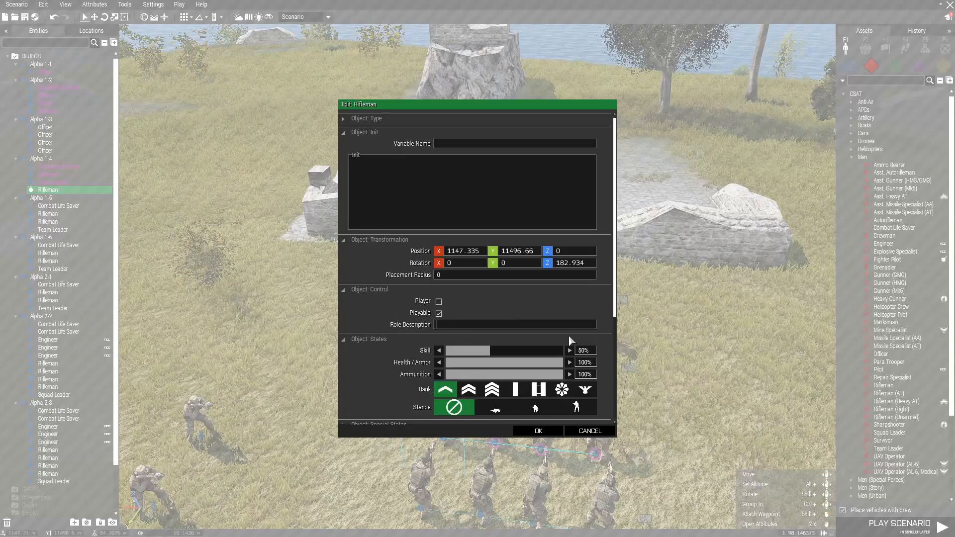
pyautogui.write('Operator')
pyautogui.press('Return')
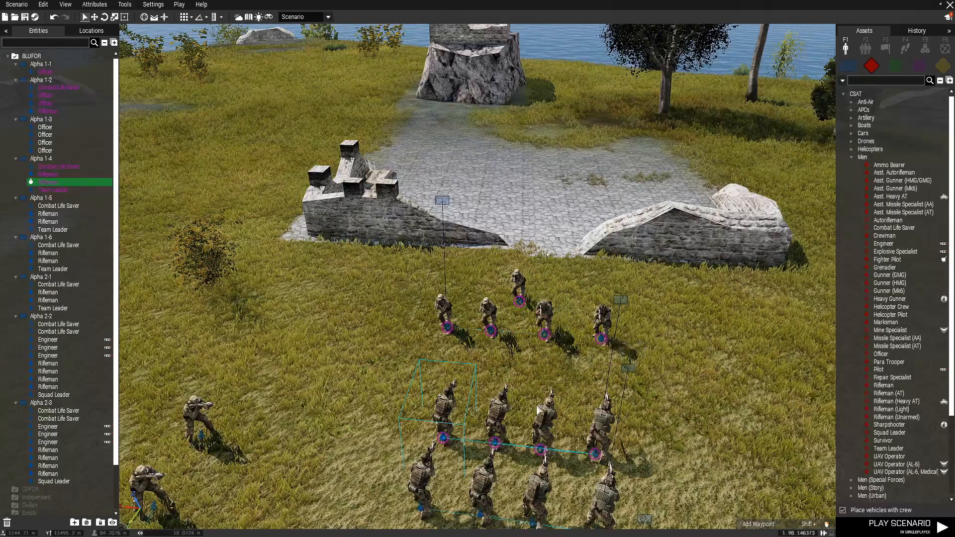
# Make the leading Officer of Alpha 1-3 playable as "Senior Chief of Operations@Operations Command Team" with the rank Captain
pyautogui.moveTo(388, 230); pyautogui.dragTo(514, 133, button='right')
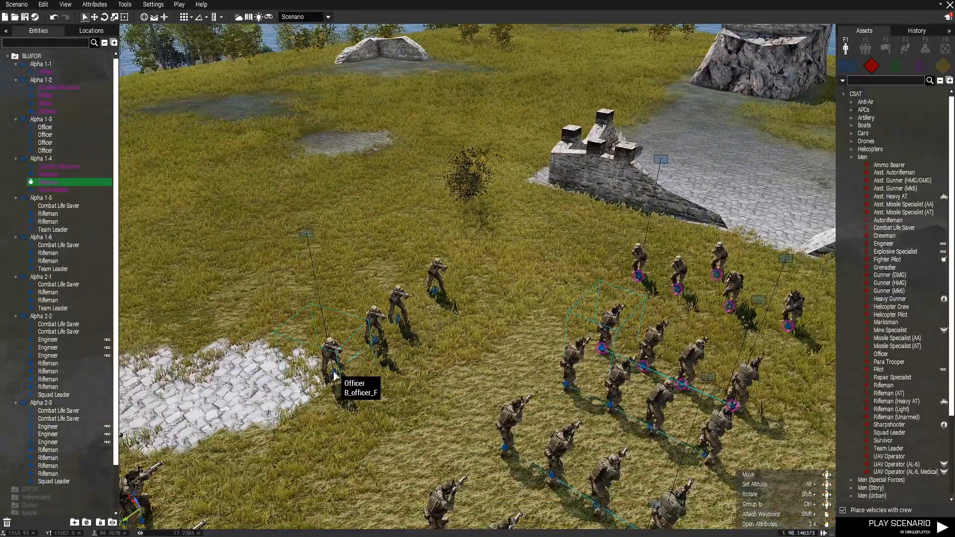
pyautogui.doubleClick(333, 370)
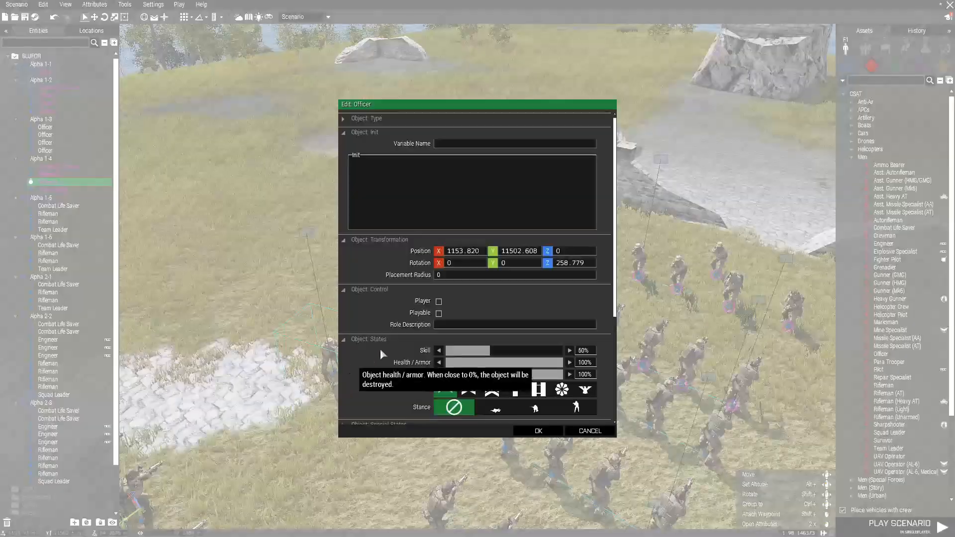
pyautogui.click(448, 327)
pyautogui.write('Senior Chief of')
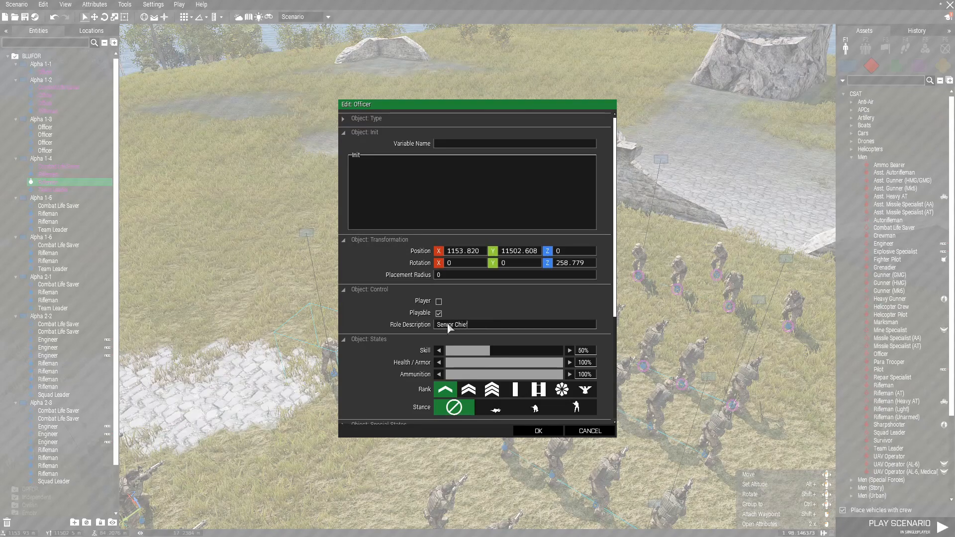
pyautogui.write(' Operations@')
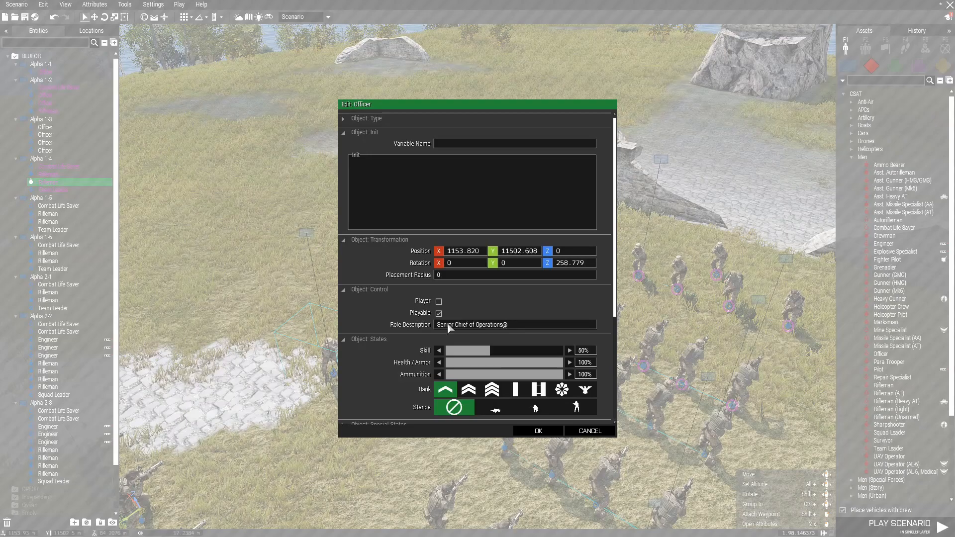
pyautogui.write('Operations Command Team')
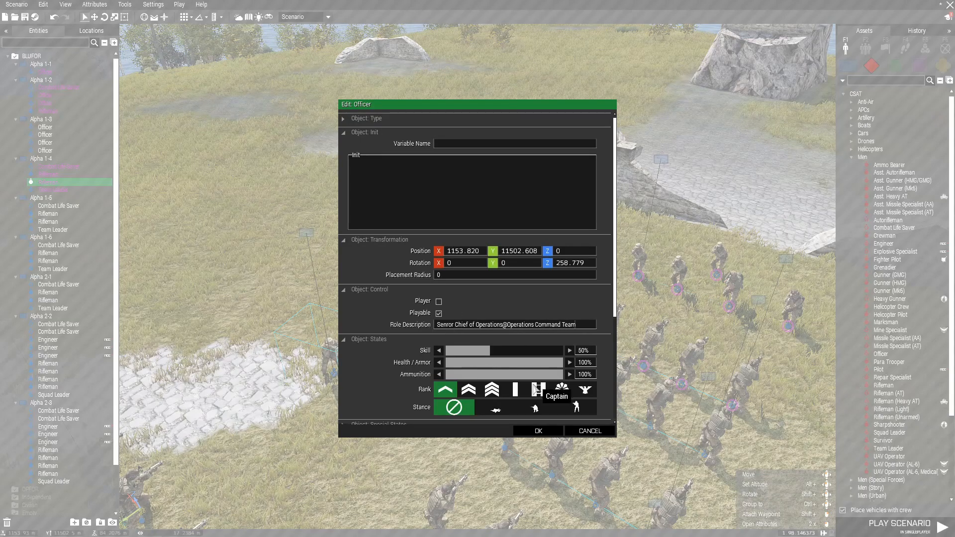
pyautogui.click(537, 389)
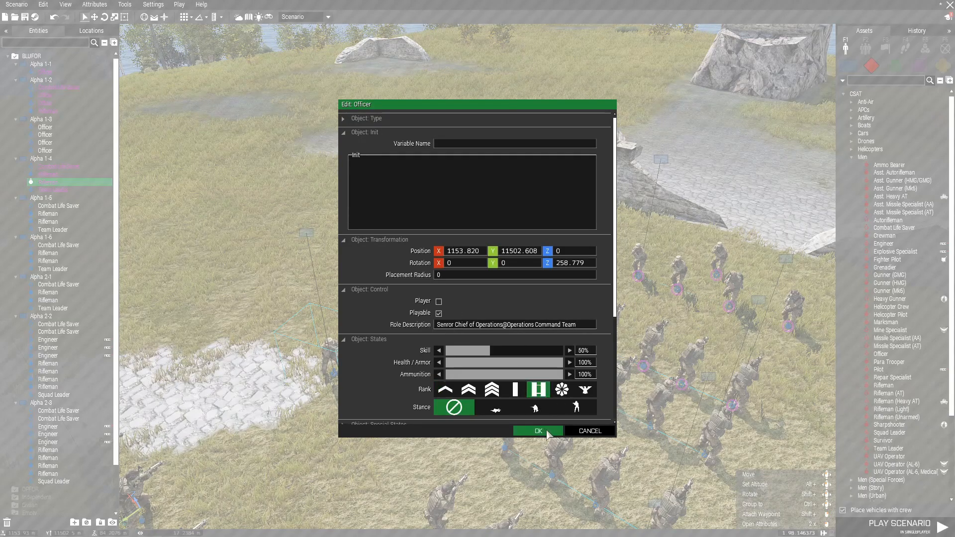
pyautogui.click(538, 431)
# Make the second Officer of Alpha 1-3 playable with the role description "Junior Chief of Operations" and the single-bar rank
pyautogui.doubleClick(373, 344)
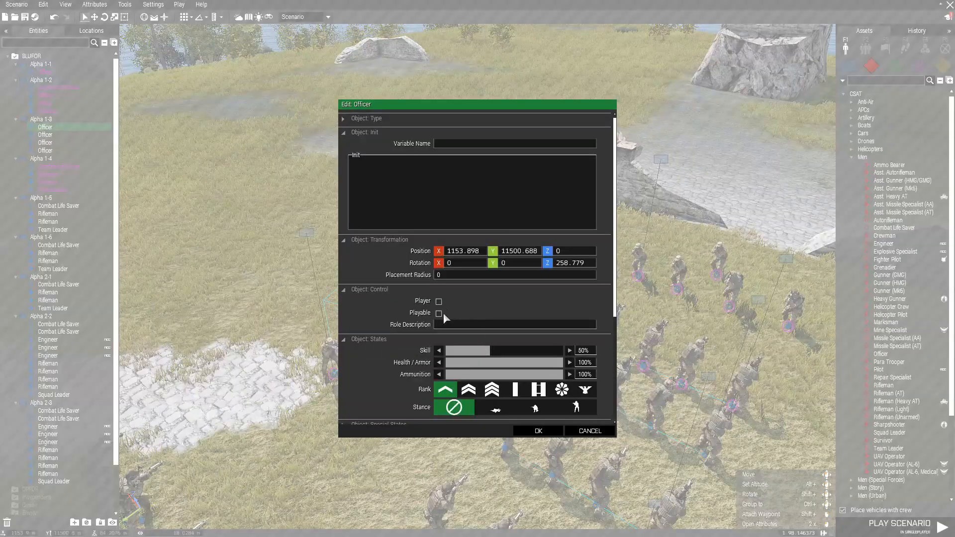
pyautogui.write('Junior Chefe')
pyautogui.press('BackSpace')
pyautogui.press('BackSpace')
pyautogui.press('BackSpace')
pyautogui.write('ef of Operatios')
pyautogui.press('BackSpace')
pyautogui.write('ns')
pyautogui.click(515, 389)
pyautogui.click(538, 431)
# Make the third Officer of Alpha 1-3 playable with the role description "Operations Coordinator" and the three-chevron rank
pyautogui.doubleClick(400, 326)
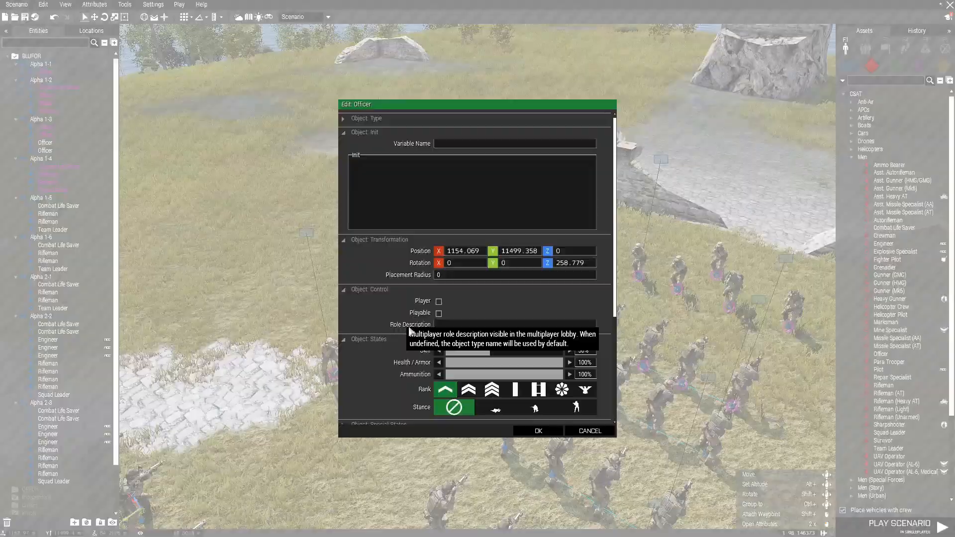
pyautogui.write('Operations Coor')
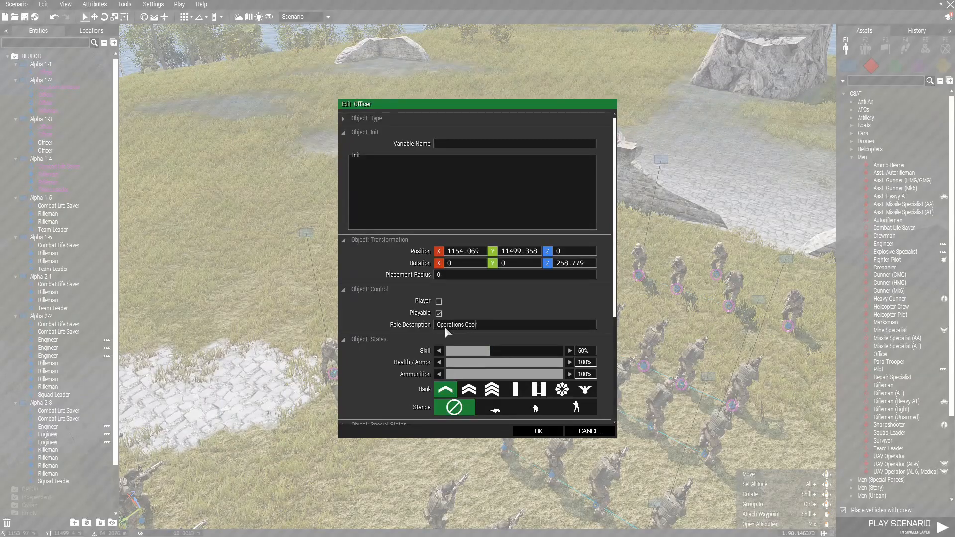
pyautogui.write('dinator')
pyautogui.click(491, 390)
pyautogui.click(538, 430)
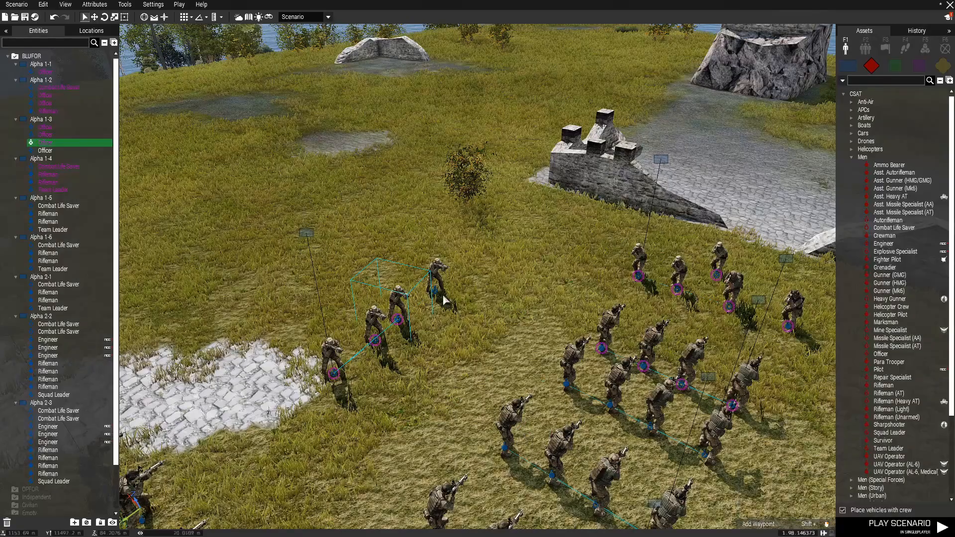
# Make the last Officer of Alpha 1-3 playable with the role description "Operations Coordinator" and the three-chevron rank
pyautogui.doubleClick(438, 291)
pyautogui.click(455, 325)
pyautogui.write('Opeartions')
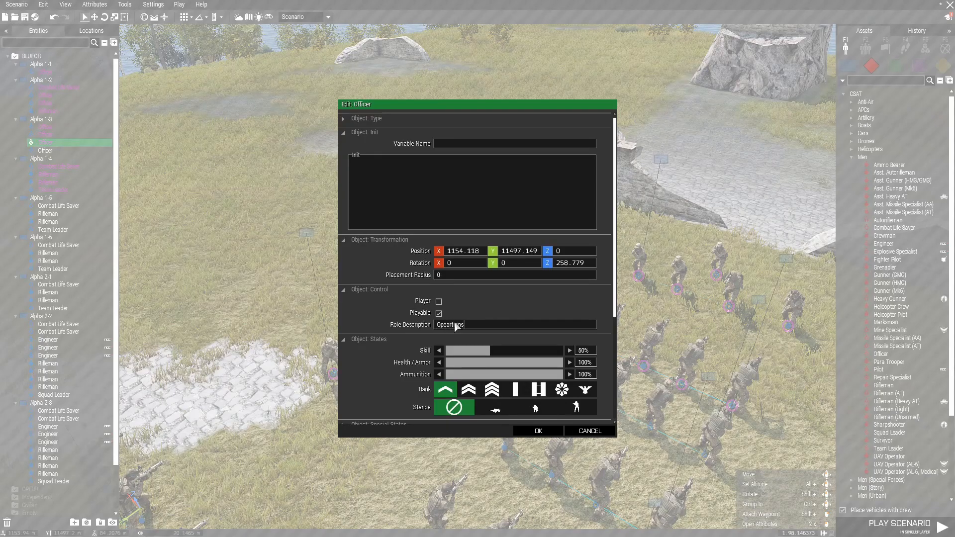
pyautogui.press('BackSpace')
pyautogui.press('BackSpace')
pyautogui.press('BackSpace')
pyautogui.press('BackSpace')
pyautogui.press('BackSpace')
pyautogui.press('BackSpace')
pyautogui.press('BackSpace')
pyautogui.write('rations Coo')
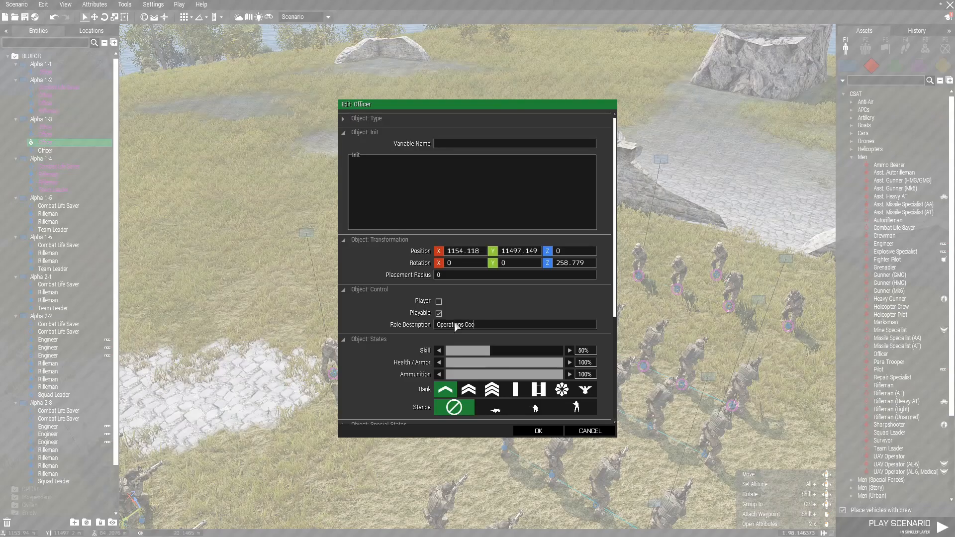
pyautogui.write('rdintor')
pyautogui.press('BackSpace')
pyautogui.press('BackSpace')
pyautogui.write('ator')
pyautogui.click(491, 389)
pyautogui.click(538, 431)
pyautogui.click(512, 366)
pyautogui.scroll(-5, 494, 348)
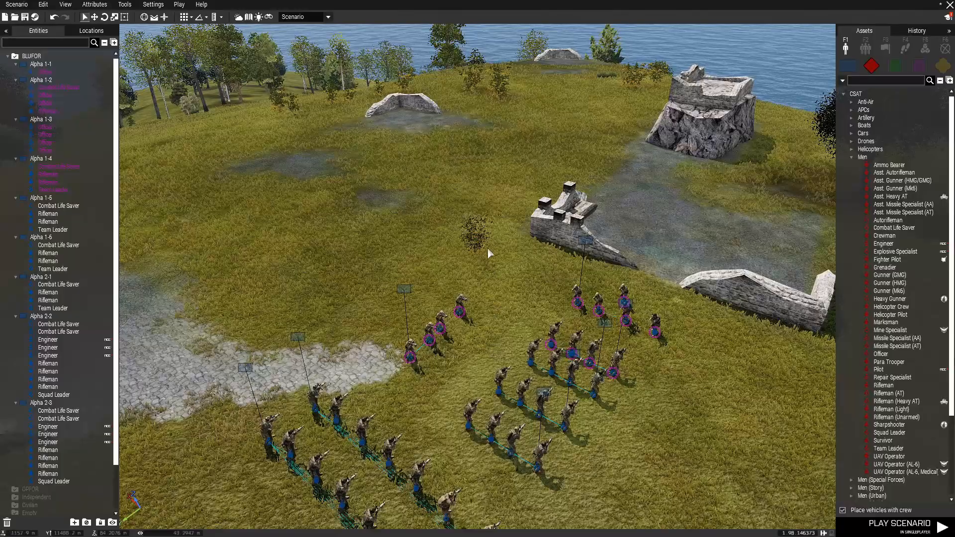
pyautogui.scroll(8, 513, 263)
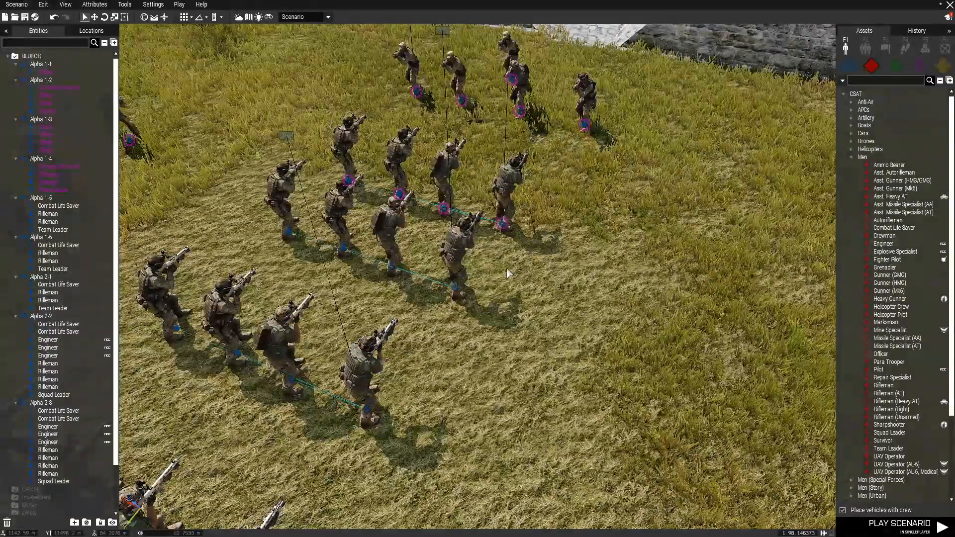
pyautogui.doubleClick(457, 293)
pyautogui.click(592, 429)
# Make the Team Leader of Alpha 2-1 playable with the role description "Sunbreaker@Black Team" and the eagle-insignia rank
pyautogui.scroll(-10, 530, 369)
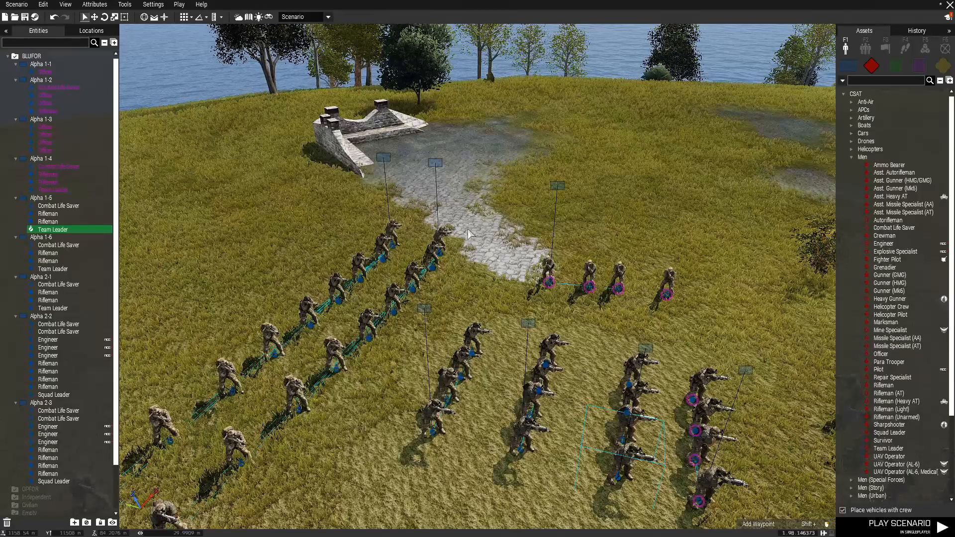
pyautogui.moveTo(278, 192); pyautogui.dragTo(327, 200, button='right')
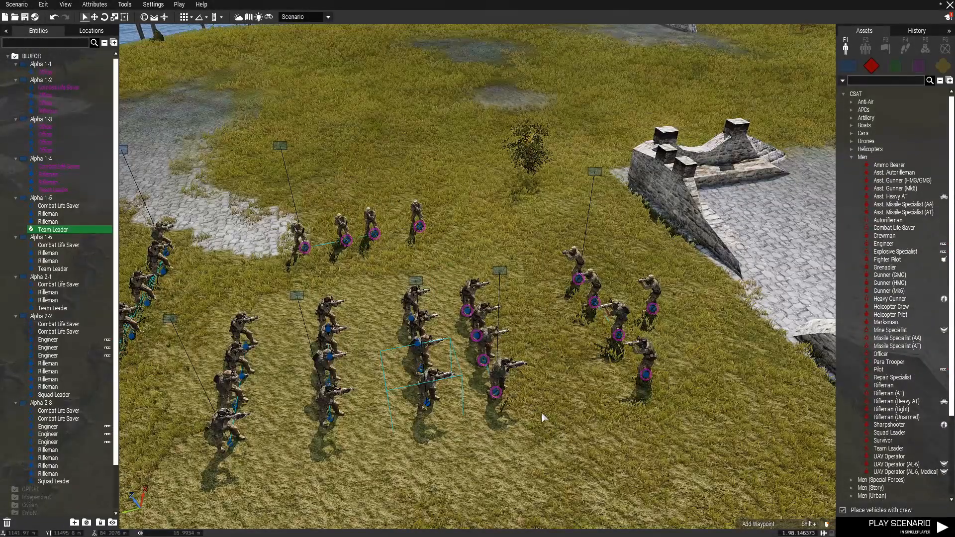
pyautogui.moveTo(541, 411); pyautogui.dragTo(493, 410, button='right')
pyautogui.scroll(5, 494, 411)
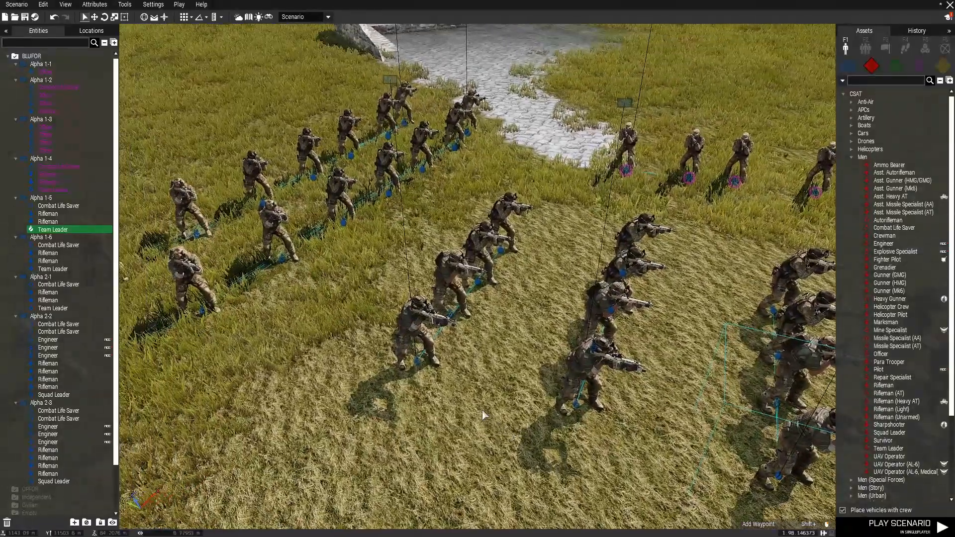
pyautogui.doubleClick(422, 363)
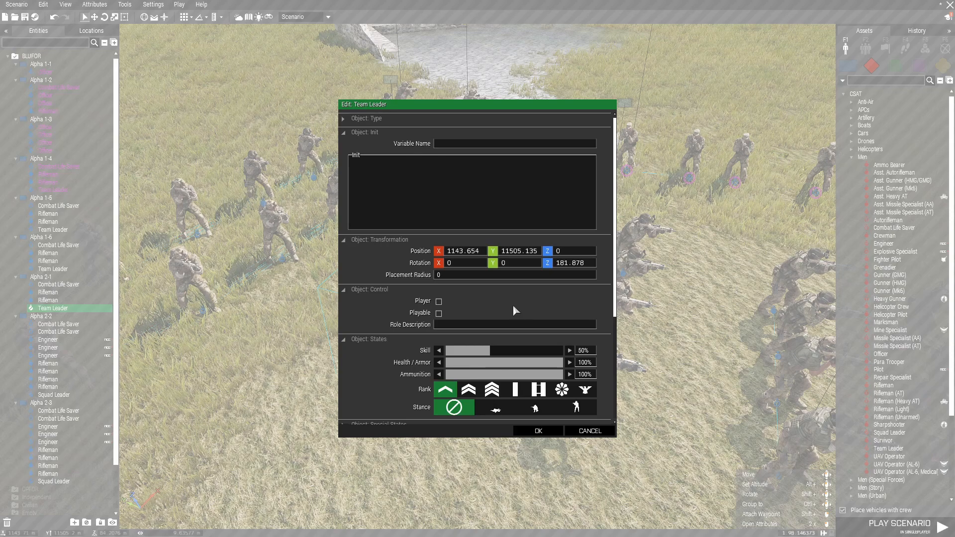
pyautogui.click(455, 326)
pyautogui.write('eam')
pyautogui.click(492, 389)
pyautogui.click(586, 390)
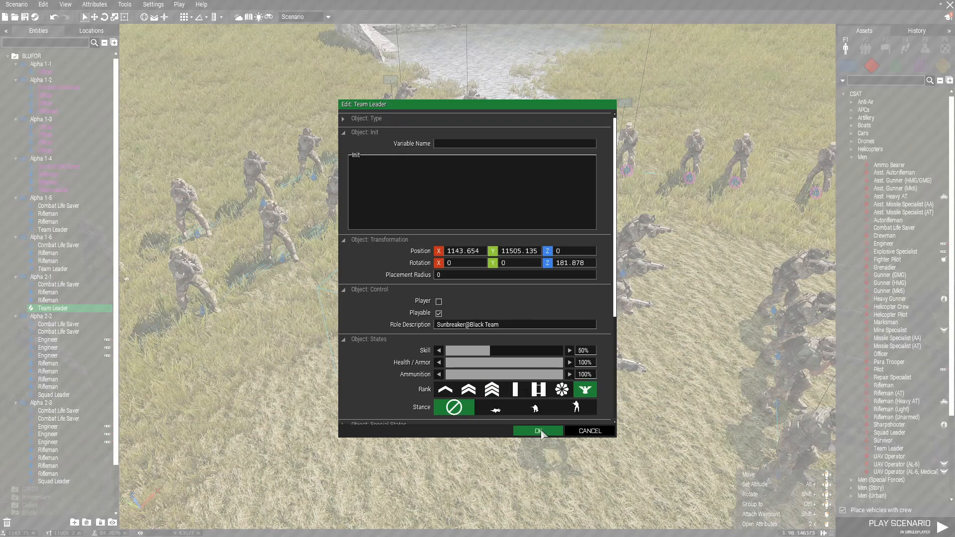
# In the Sunbreaker's ACE options, set the engineer level to Adv. Engineer and enable EOD
pyautogui.scroll(-5, 380, 344)
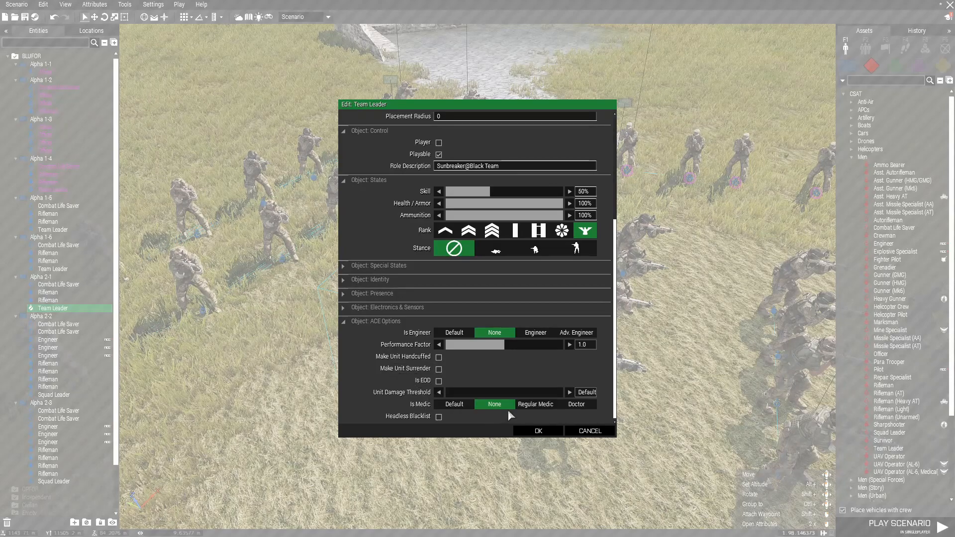
pyautogui.click(577, 332)
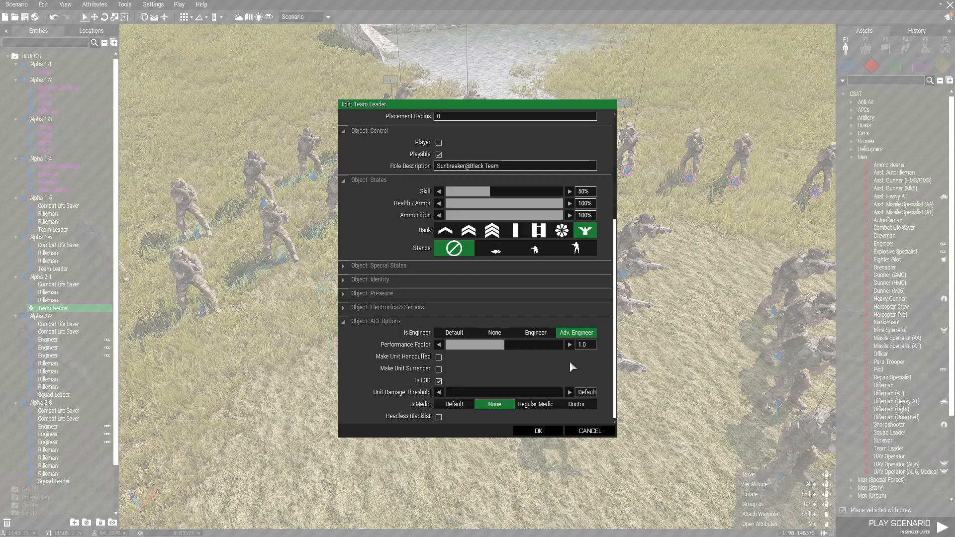
pyautogui.click(439, 381)
pyautogui.click(537, 431)
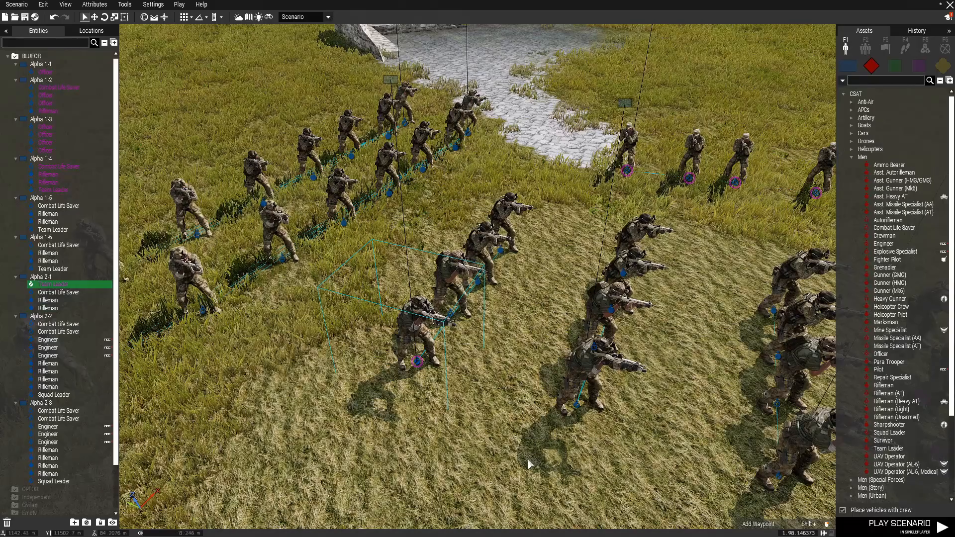
# Make the Combat Life Saver of Alpha 2-1 playable with the role description "Dawnblade", Adv. Engineer level and EOD enabled
pyautogui.doubleClick(444, 321)
pyautogui.click(439, 313)
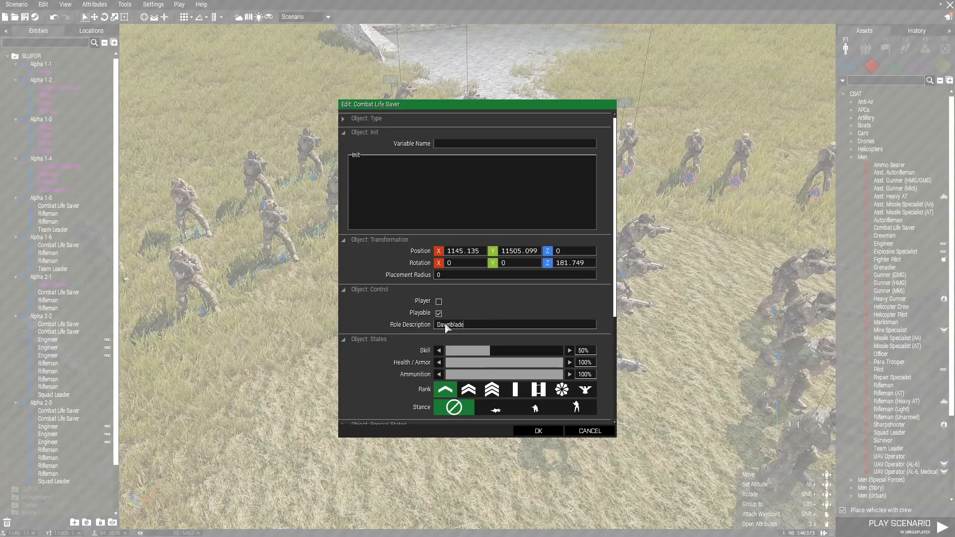
pyautogui.scroll(-5, 517, 409)
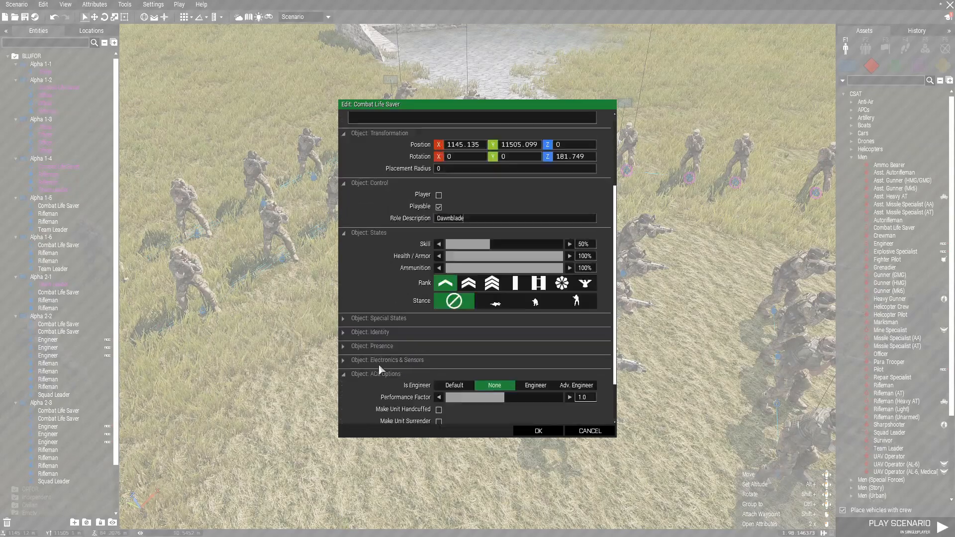
pyautogui.scroll(-1, 548, 362)
pyautogui.click(575, 333)
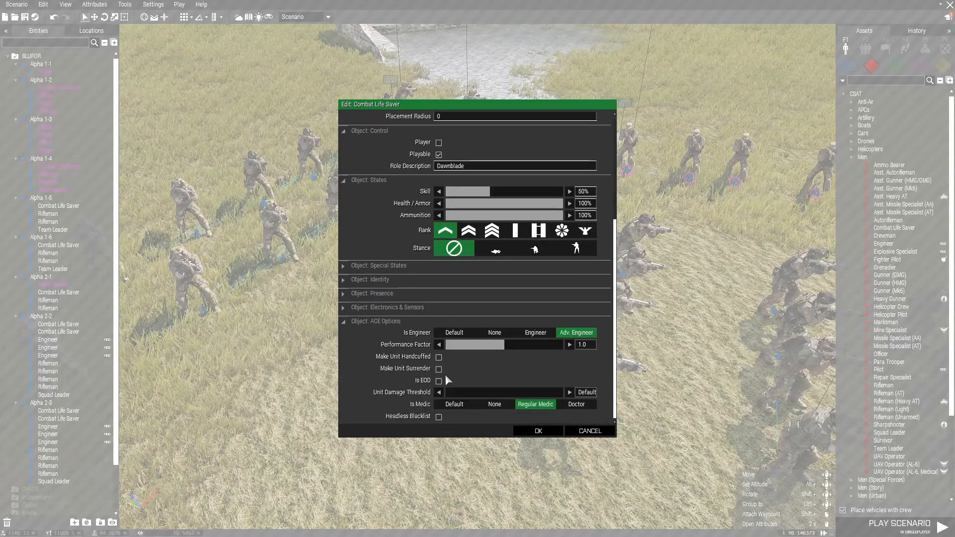
pyautogui.click(439, 381)
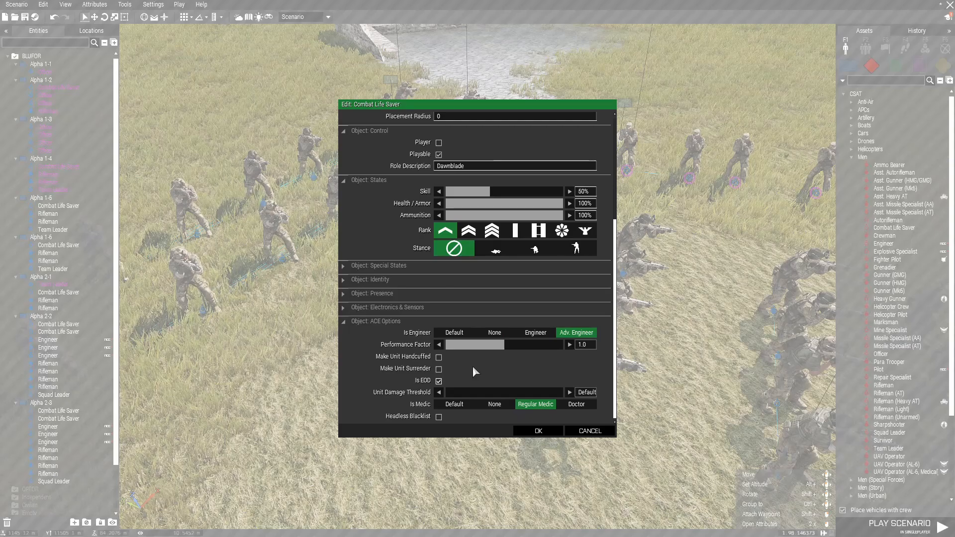
pyautogui.click(539, 431)
# Make the first Rifleman of Alpha 2-1 playable with the role description "Gunslinger", Adv. Engineer level and EOD enabled
pyautogui.doubleClick(482, 285)
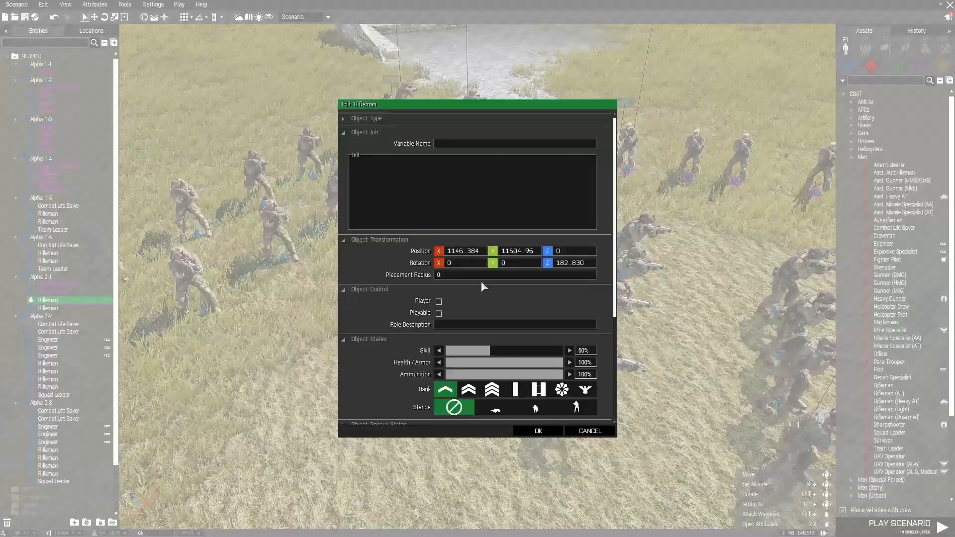
pyautogui.click(439, 313)
pyautogui.write('Guns')
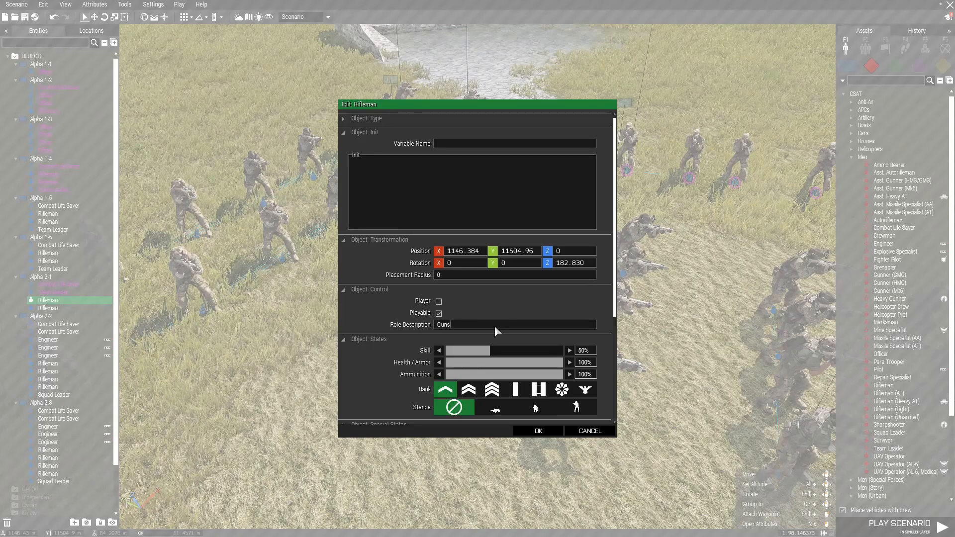
pyautogui.write('linger')
pyautogui.scroll(-5, 495, 331)
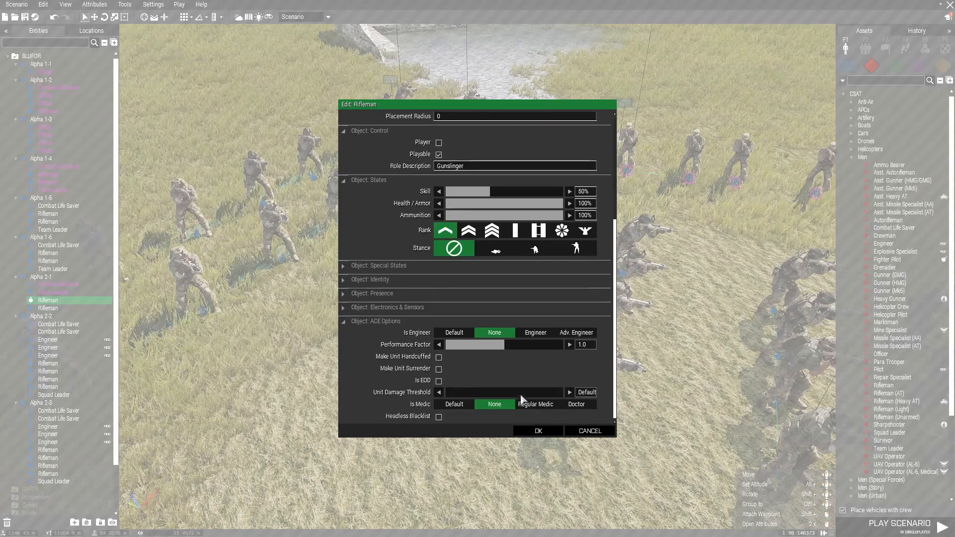
pyautogui.click(582, 336)
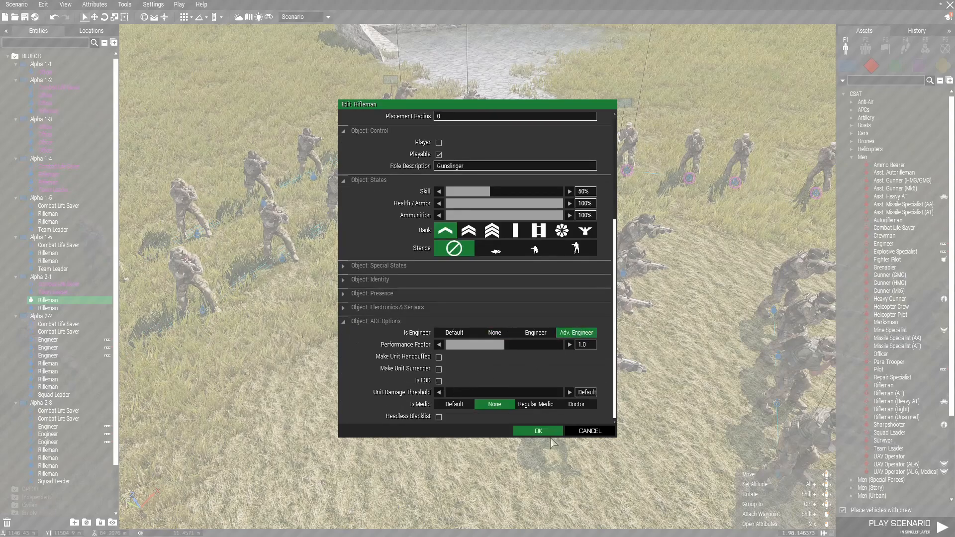
pyautogui.click(438, 381)
pyautogui.click(527, 431)
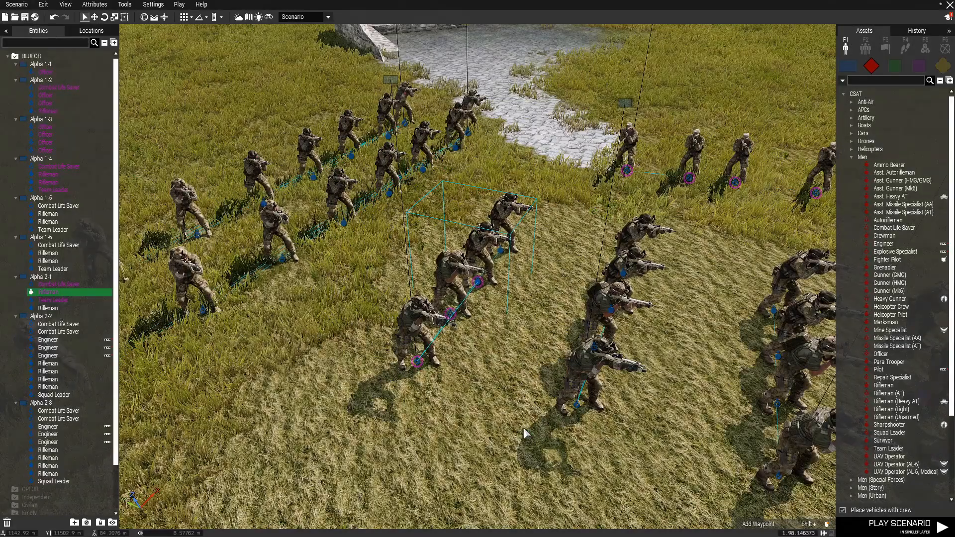
# Make the remaining Rifleman of Alpha 2-1 playable with the role description "Operator"
pyautogui.doubleClick(501, 250)
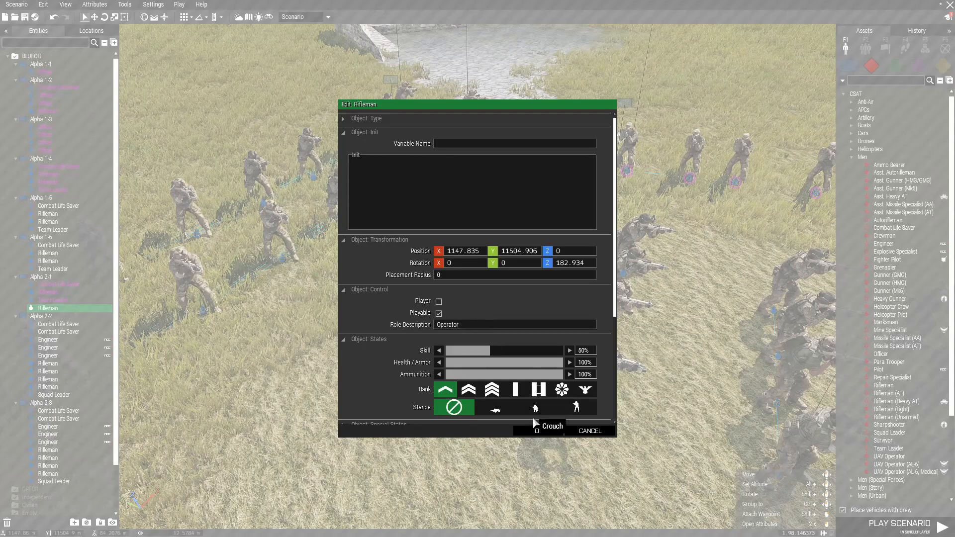
pyautogui.click(538, 430)
# Add a BLUFOR Marksman to Alpha 1-6 at the end of the squad's line
pyautogui.scroll(3, 451, 377)
pyautogui.scroll(3, 535, 374)
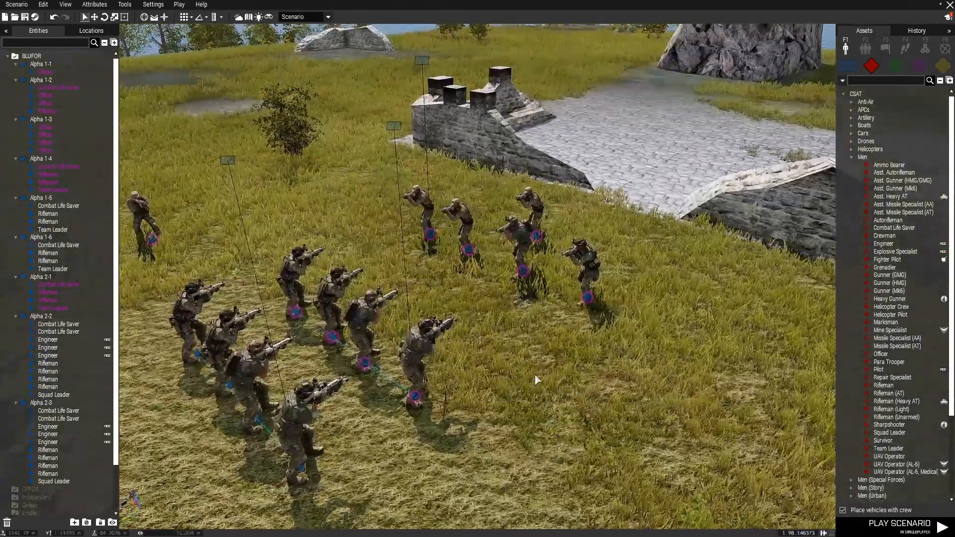
pyautogui.scroll(-5, 527, 379)
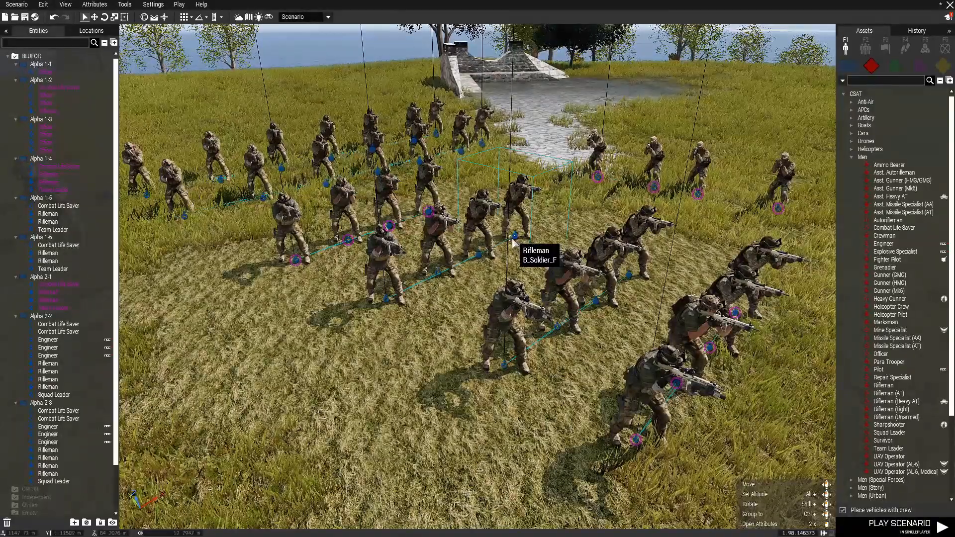
pyautogui.moveTo(502, 245); pyautogui.dragTo(507, 401, button='right')
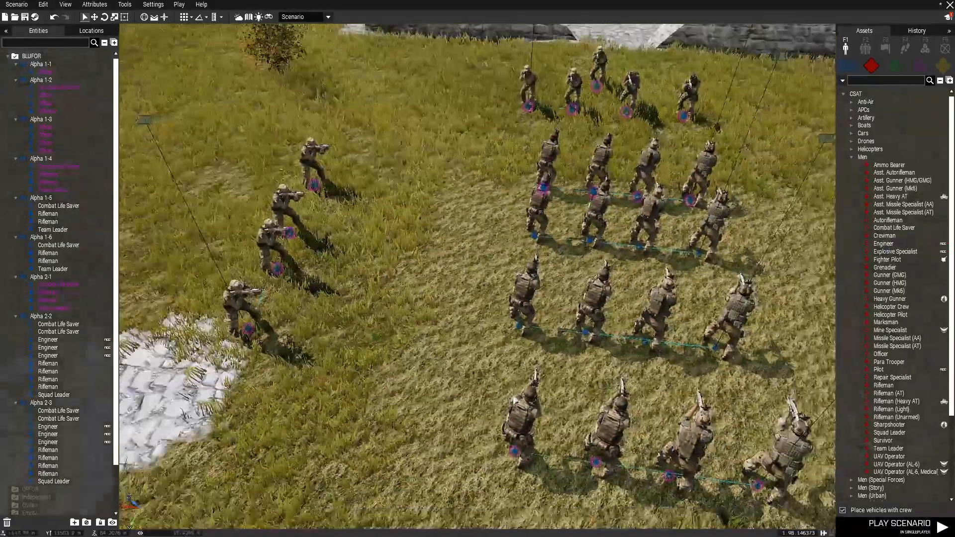
pyautogui.click(848, 65)
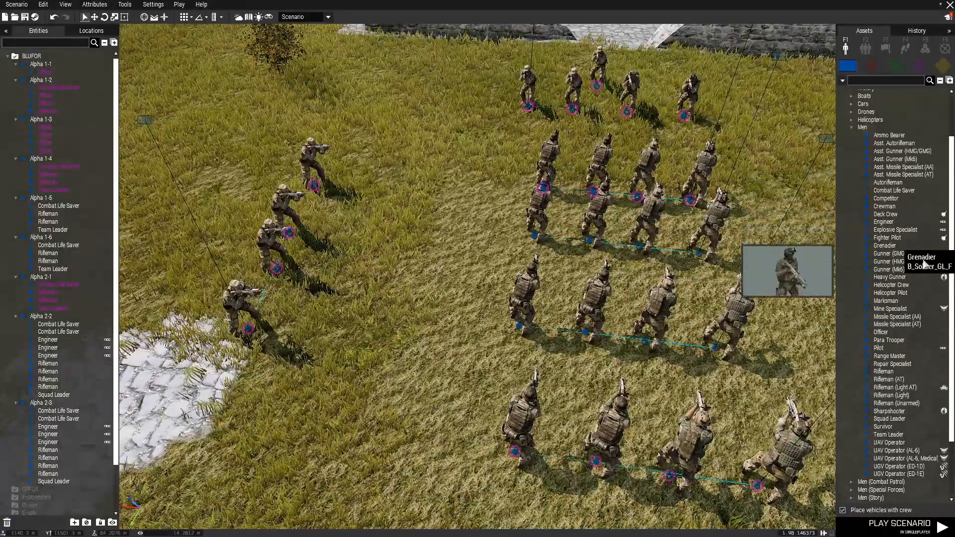
pyautogui.click(890, 300)
pyautogui.click(472, 323)
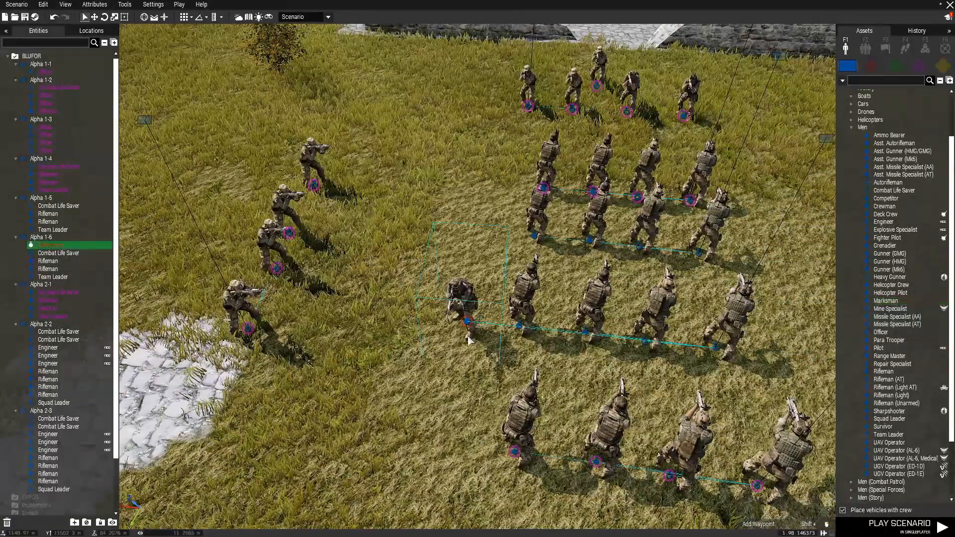
# Make the new Marksman of Alpha 1-6 playable with the role description "Designated Marksman"
pyautogui.doubleClick(466, 325)
pyautogui.click(438, 302)
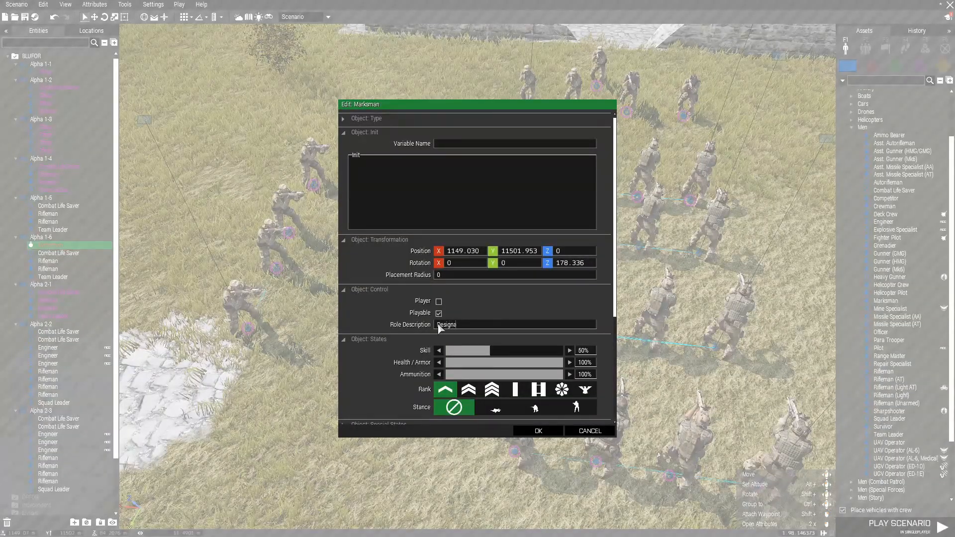
pyautogui.write('rksman')
pyautogui.click(538, 431)
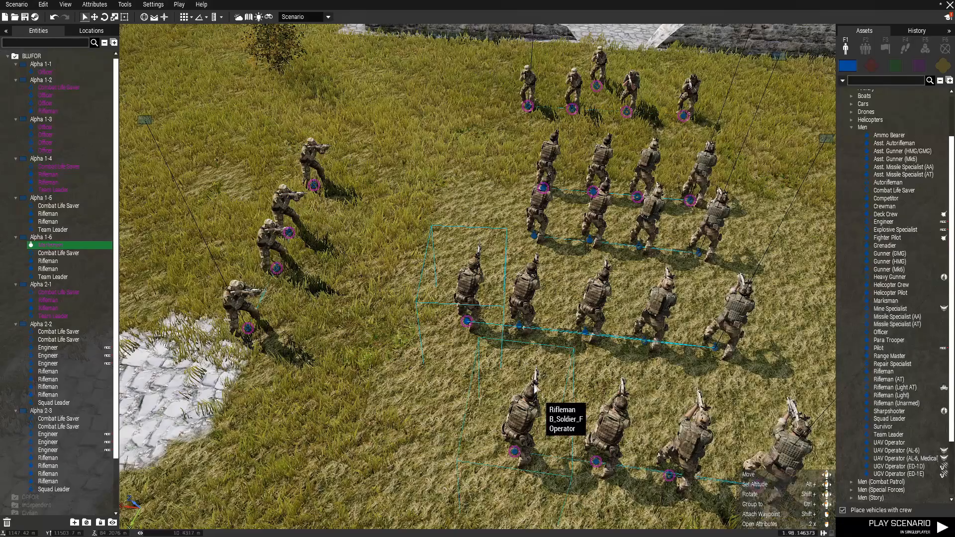
# Set the callsign of the Alpha 1-1 group to "Chief Executives" and check its ACE options
pyautogui.click(368, 374)
pyautogui.press('s')
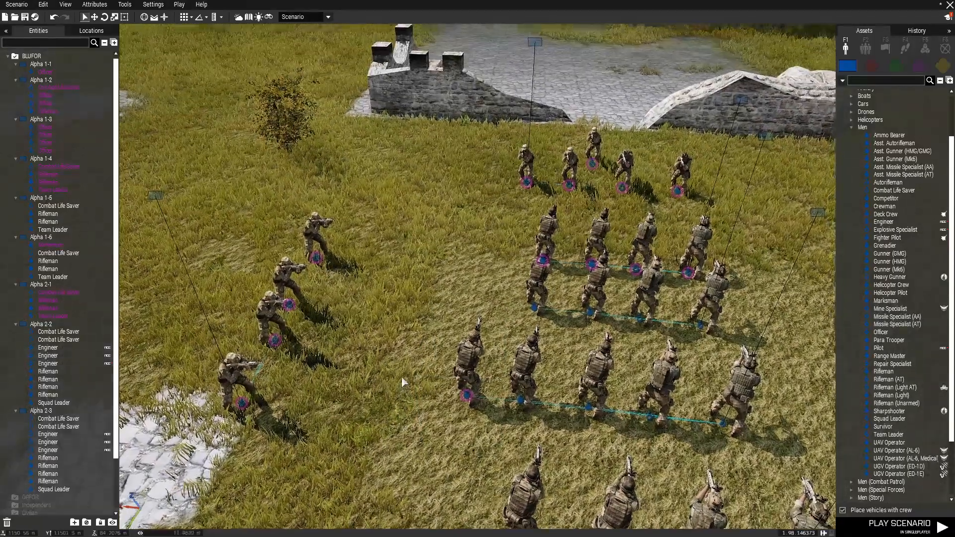
pyautogui.press('d')
pyautogui.moveTo(401, 375); pyautogui.dragTo(318, 380, button='right')
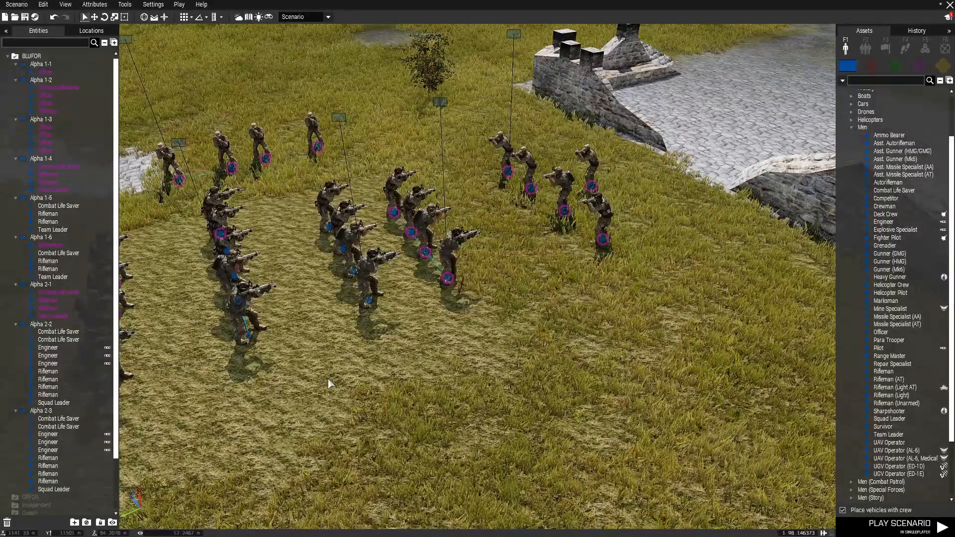
pyautogui.click(590, 189)
pyautogui.press('w')
pyautogui.moveTo(640, 369); pyautogui.dragTo(554, 209, button='right')
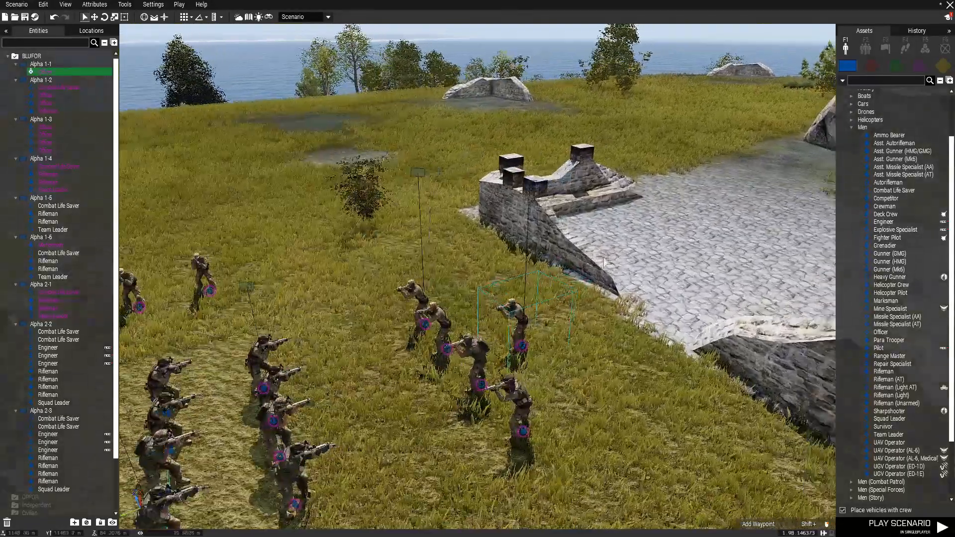
pyautogui.doubleClick(532, 185)
pyautogui.doubleClick(452, 195)
pyautogui.write('Ch')
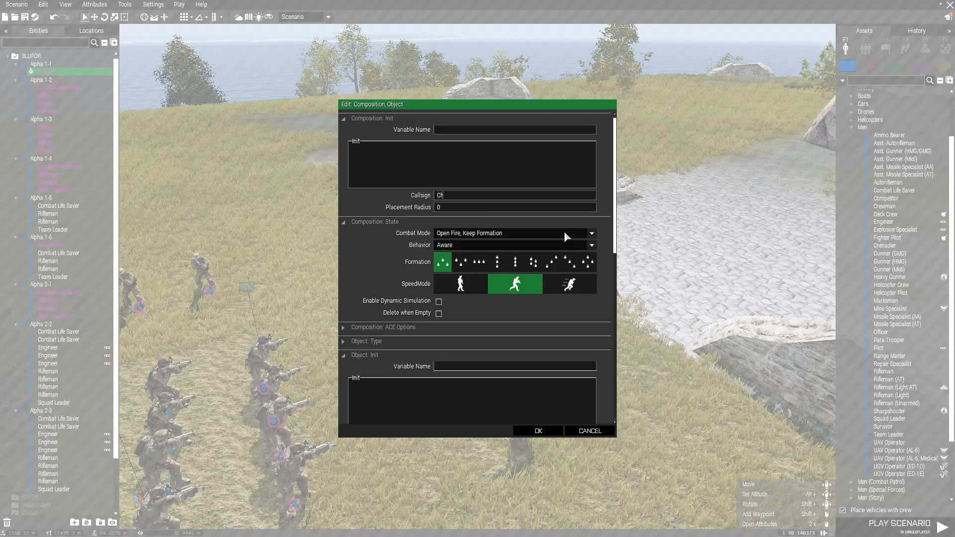
pyautogui.write('ief Executives')
pyautogui.scroll(-5, 388, 302)
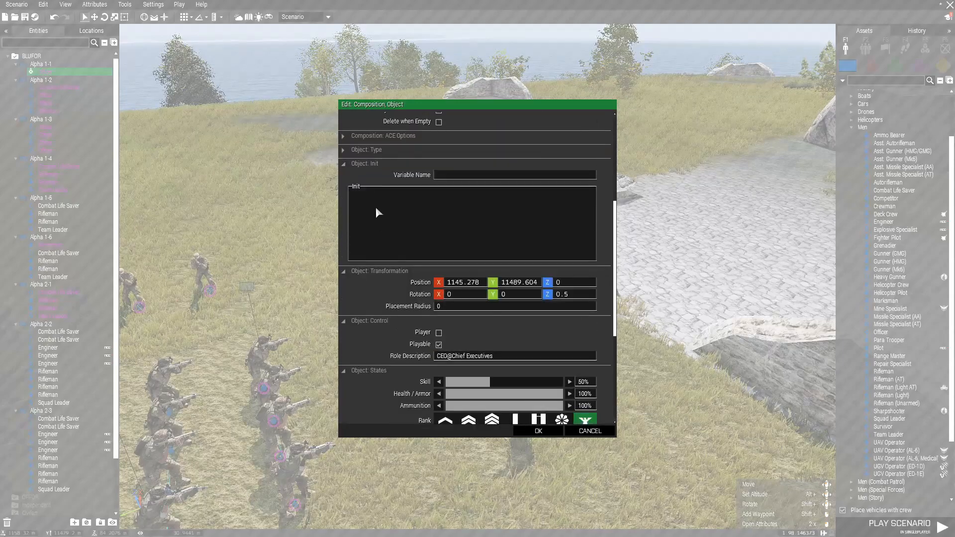
pyautogui.click(395, 136)
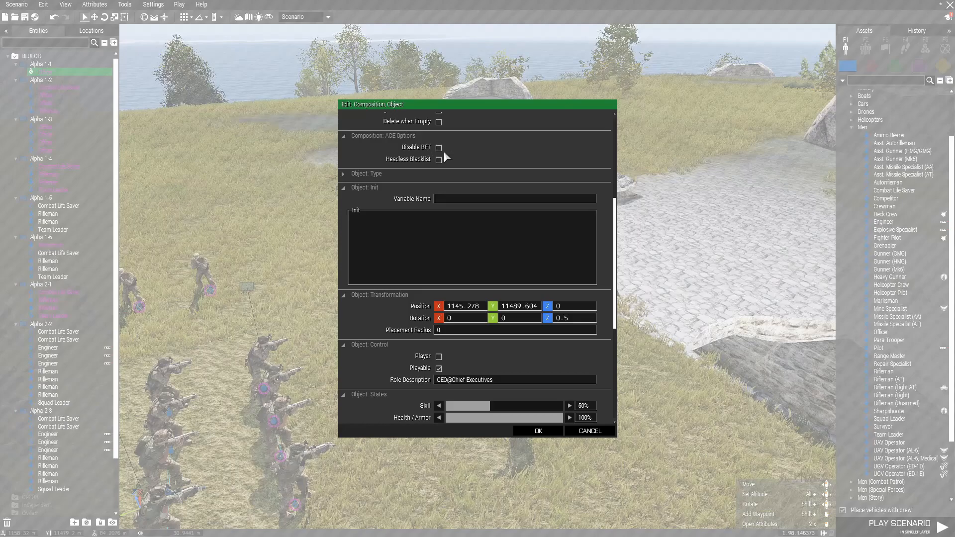
pyautogui.click(383, 137)
pyautogui.scroll(-4, 505, 411)
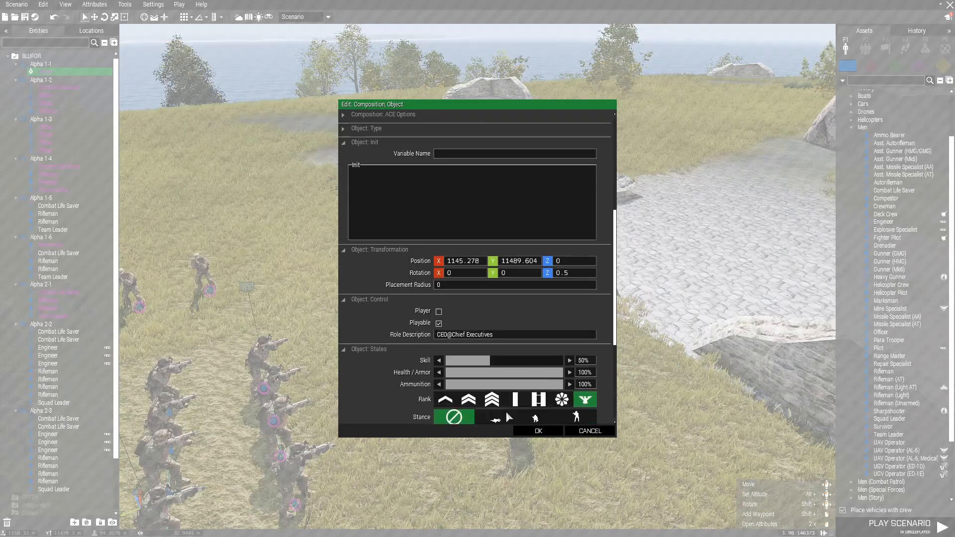
pyautogui.click(537, 431)
pyautogui.click(538, 454)
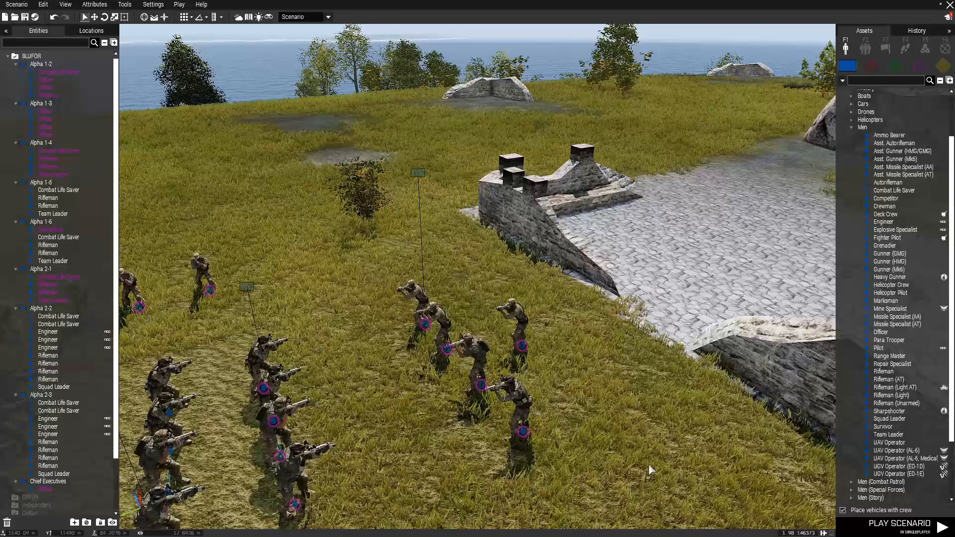
# Set the callsign of the Alpha 1-2 group to "Flagship"
pyautogui.click(417, 174)
pyautogui.doubleClick(418, 174)
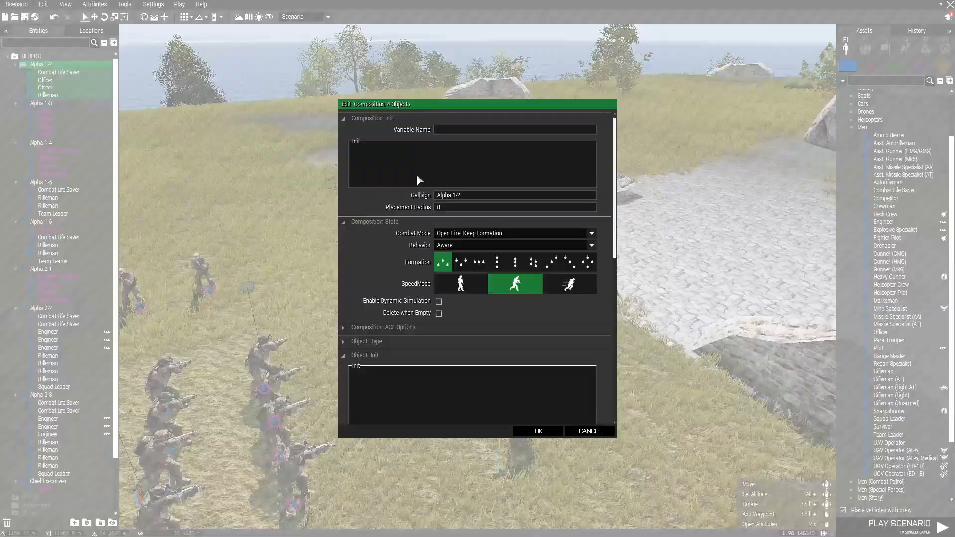
pyautogui.write('F')
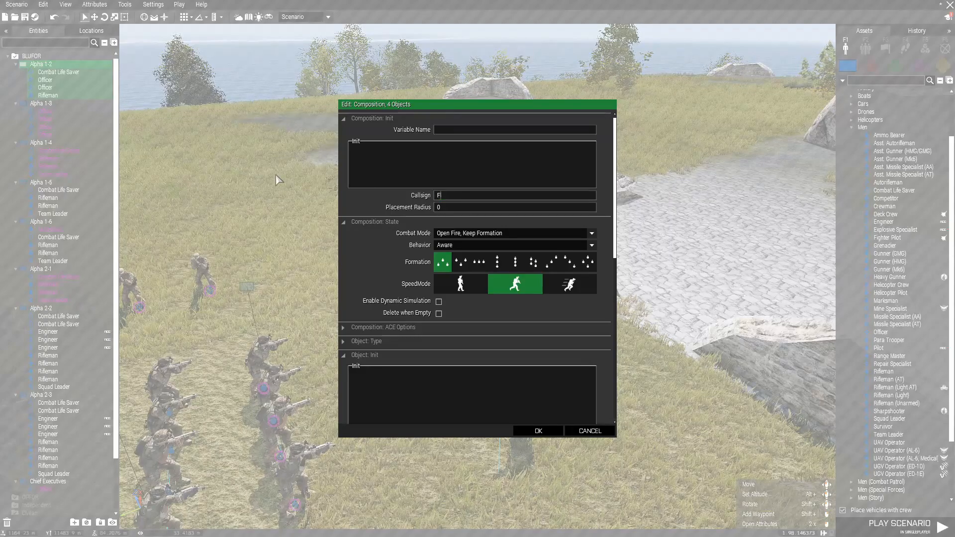
pyautogui.write('lagship')
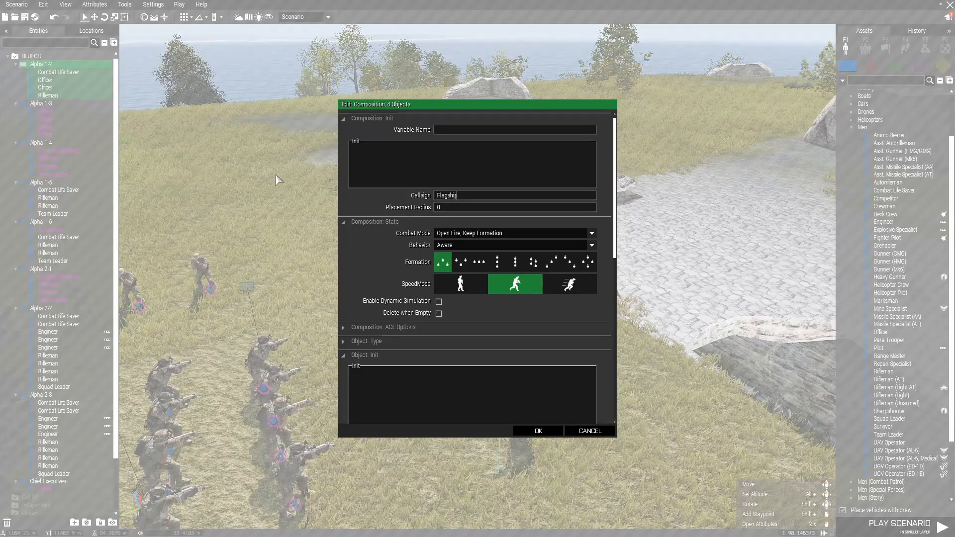
pyautogui.press('Return')
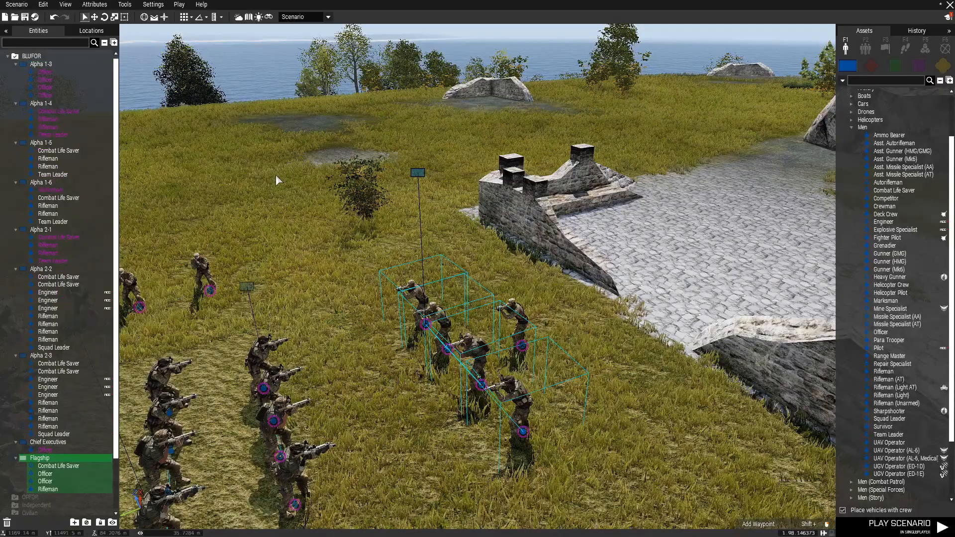
# Set the callsign of the Alpha 1-4 group to "Mando"
pyautogui.doubleClick(248, 288)
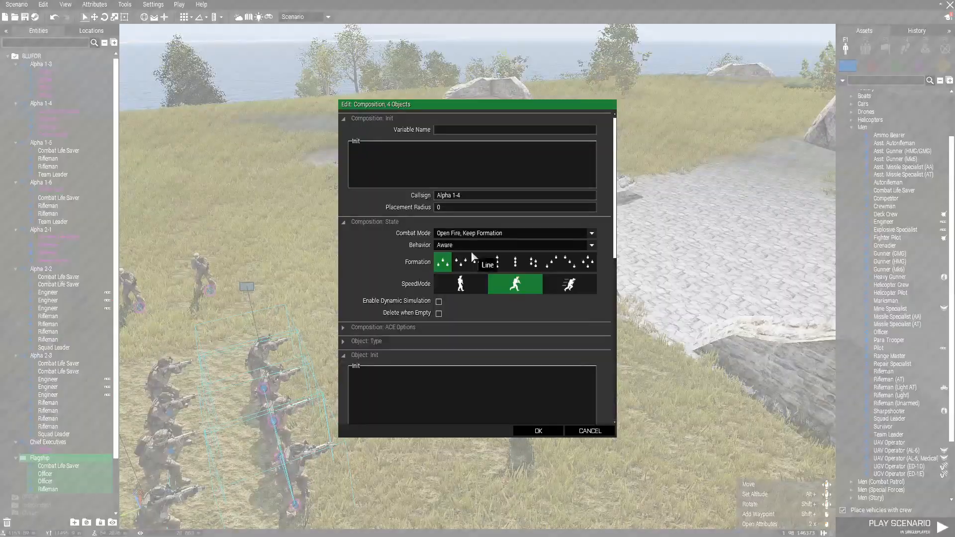
pyautogui.doubleClick(485, 195)
pyautogui.write('Mando')
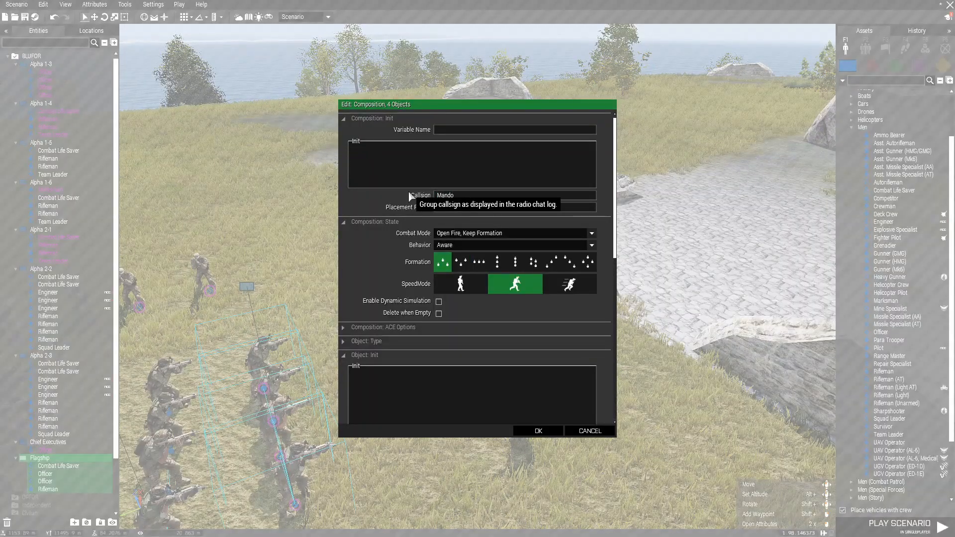
pyautogui.press('Return')
# Set the callsign of the Alpha 1-5 group to "Spartan" and make all of its units playable
pyautogui.scroll(-5, 408, 191)
pyautogui.doubleClick(420, 186)
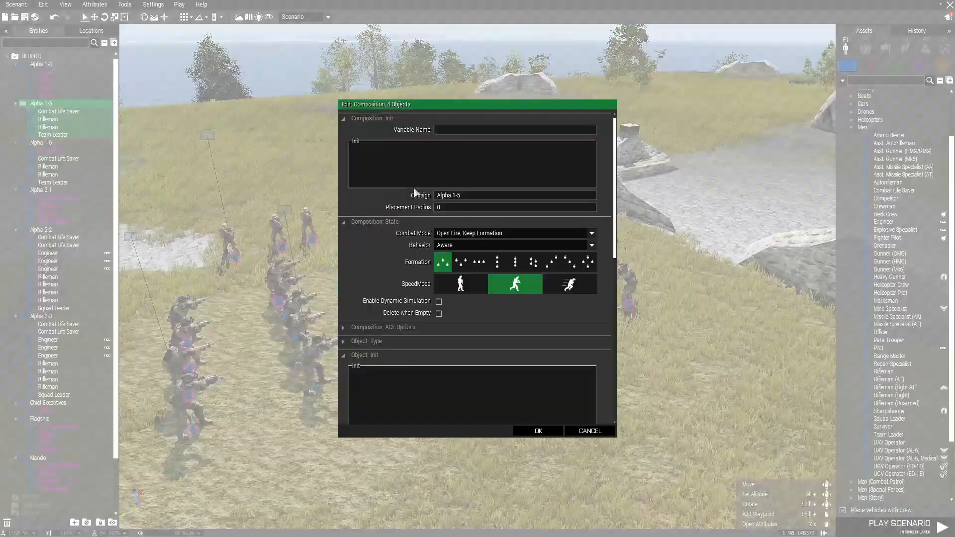
pyautogui.doubleClick(469, 195)
pyautogui.write('Sna')
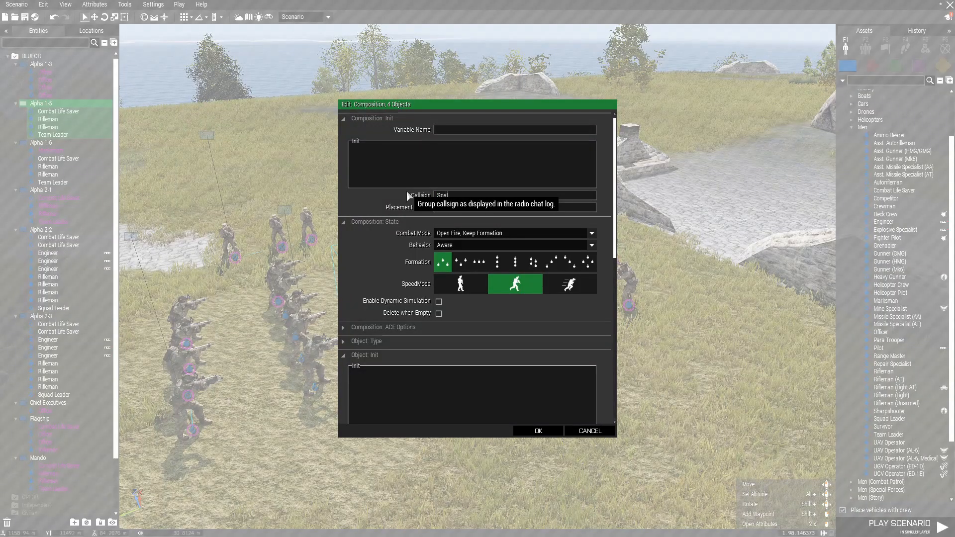
pyautogui.write('rtan')
pyautogui.scroll(-1, 504, 281)
pyautogui.scroll(-6, 503, 277)
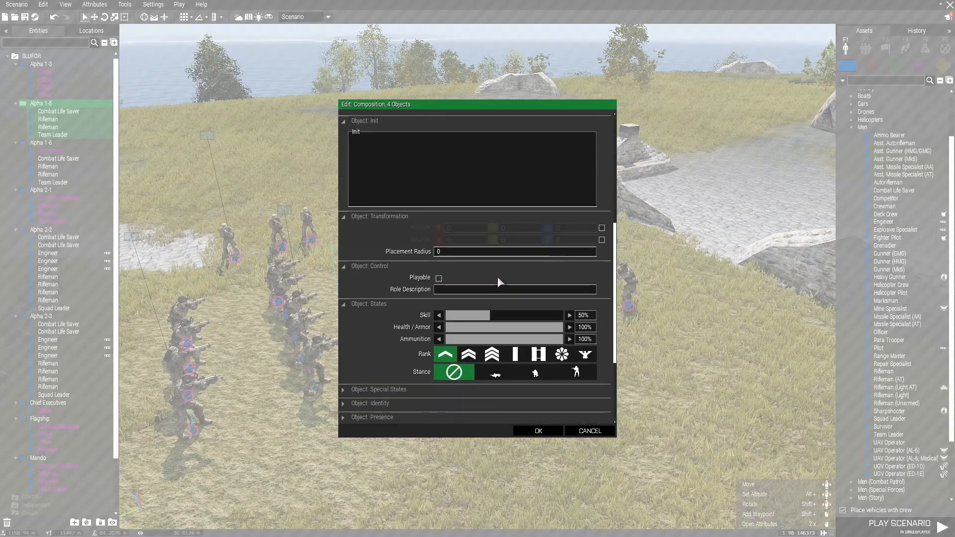
pyautogui.click(439, 235)
pyautogui.click(537, 431)
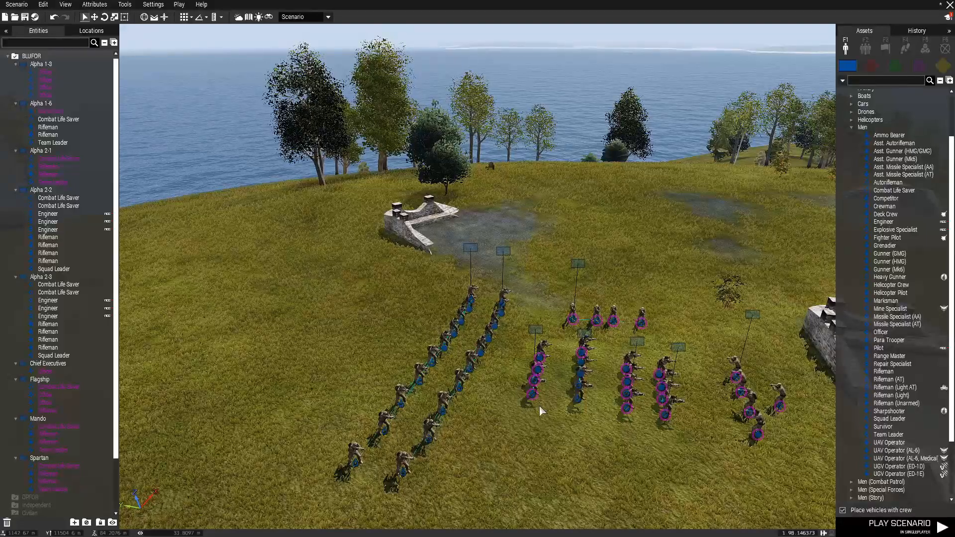
# Move the end Combat Life Savers of Alpha 2-2 and Alpha 2-3 closer to the rest of their lines
pyautogui.moveTo(539, 406); pyautogui.dragTo(527, 416, button='right')
pyautogui.moveTo(405, 463); pyautogui.dragTo(420, 453)
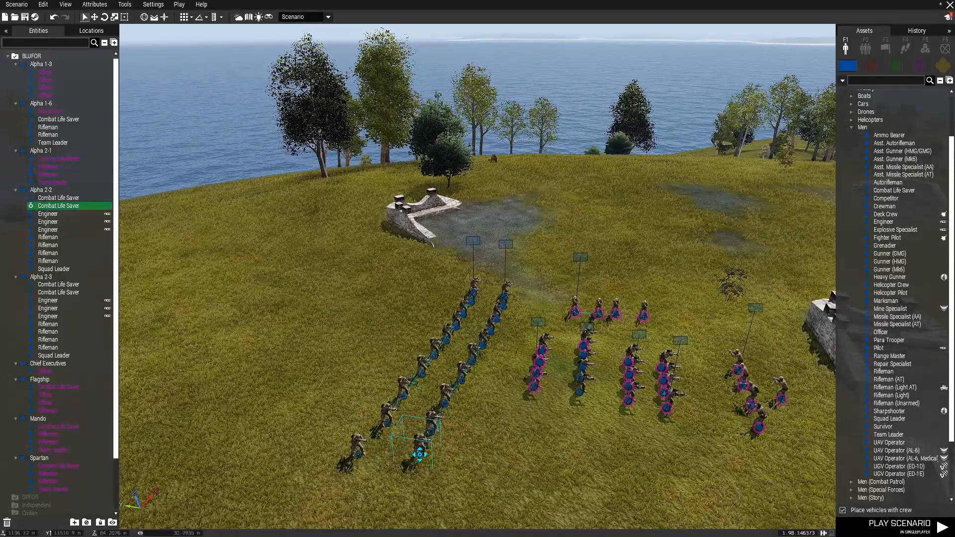
pyautogui.moveTo(358, 454); pyautogui.dragTo(380, 441)
pyautogui.click(494, 480)
# Set the variable name of the Operations Command Team's senior chief officer in Alpha 1-3 to SRCO
pyautogui.moveTo(495, 481); pyautogui.dragTo(604, 458, button='right')
pyautogui.scroll(6, 529, 459)
pyautogui.scroll(-5, 530, 459)
pyautogui.press('w')
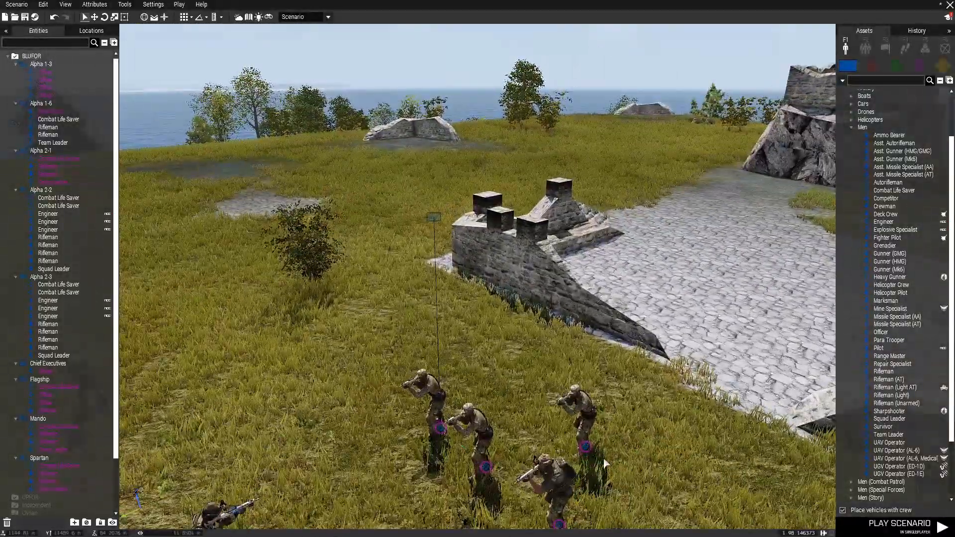
pyautogui.press('a')
pyautogui.press('s')
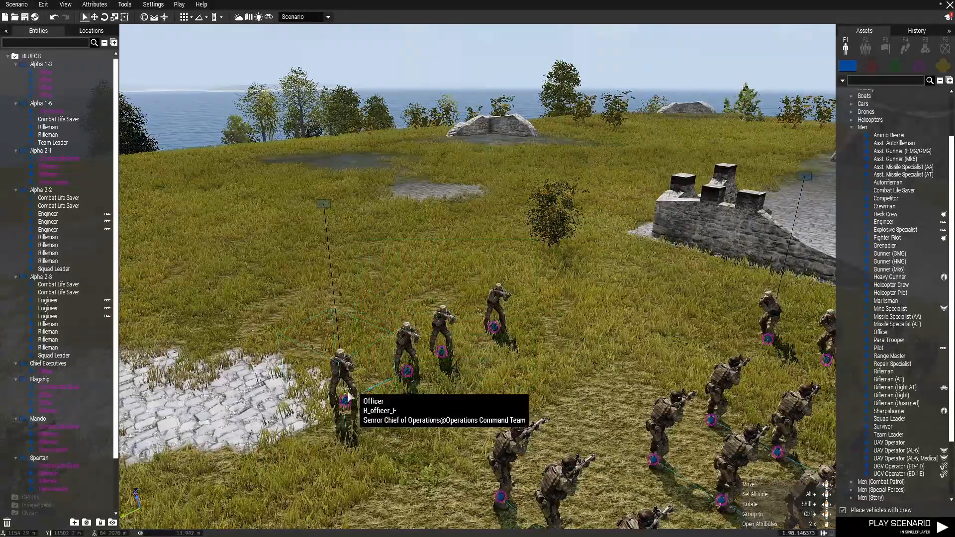
pyautogui.moveTo(303, 410); pyautogui.dragTo(546, 242)
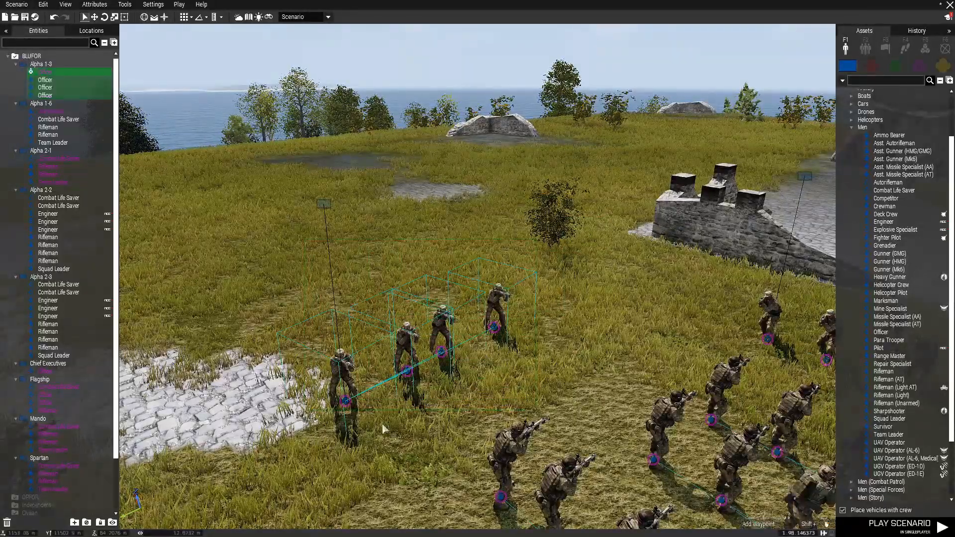
pyautogui.doubleClick(345, 400)
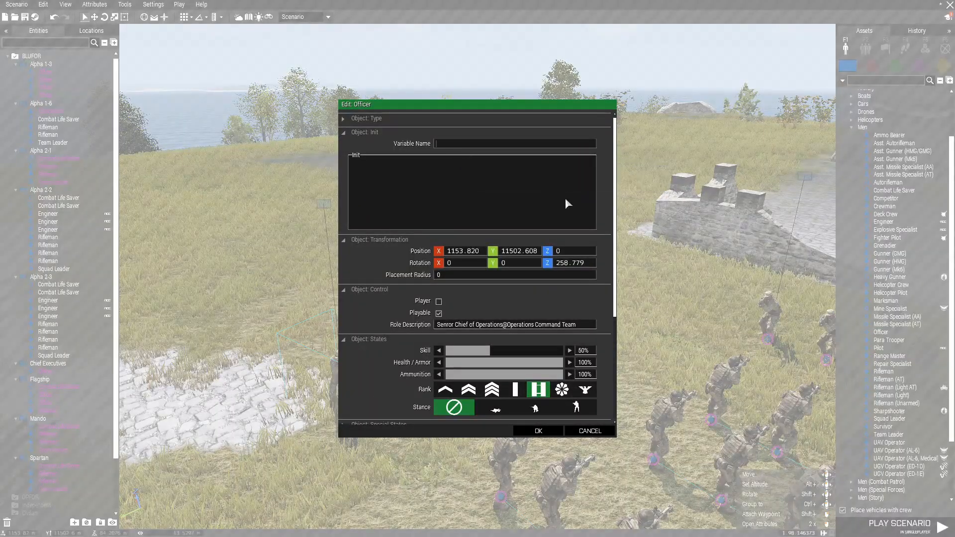
pyautogui.write('SRCO')
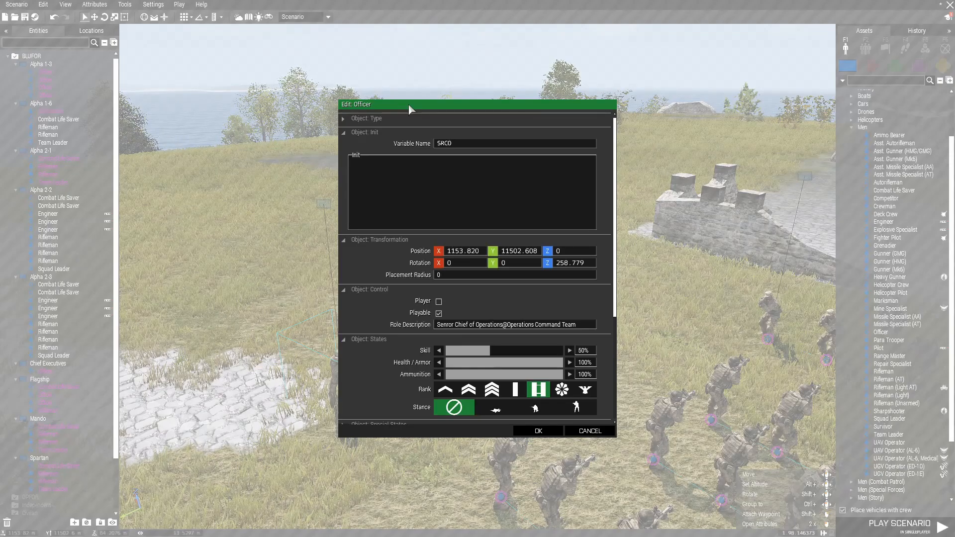
pyautogui.click(538, 430)
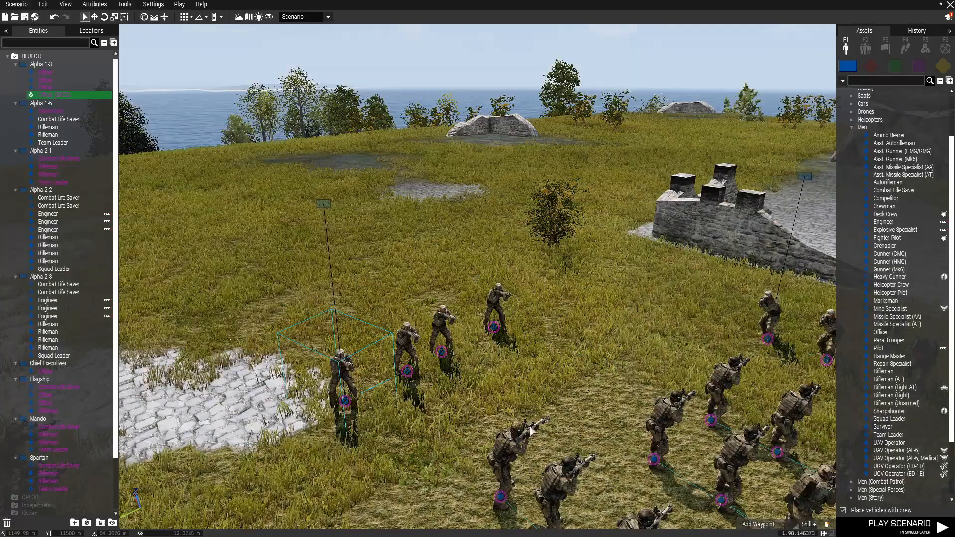
# Set the variable names of the Junior Chief of Operations and the Operations Coordinator beside it to JRCO and OC
pyautogui.doubleClick(410, 372)
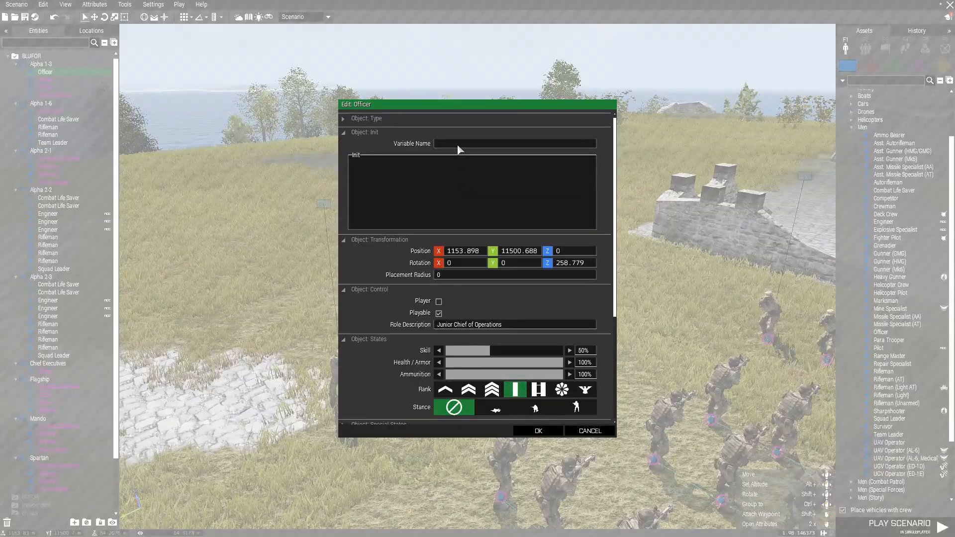
pyautogui.write('JRCO')
pyautogui.press('Return')
pyautogui.doubleClick(442, 355)
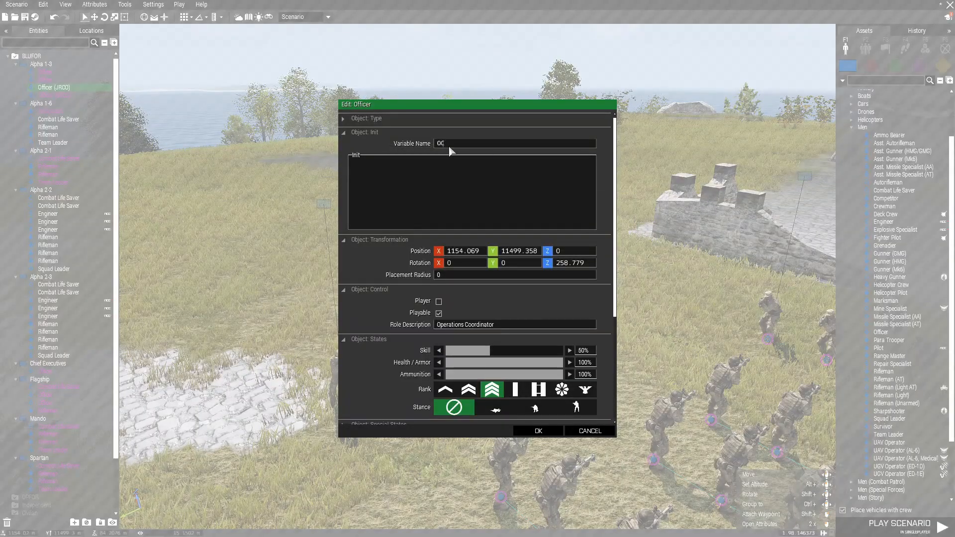
pyautogui.press('Return')
# Set the variable name of the remaining Operations Coordinator at the end of the Alpha 1-3 line to OM
pyautogui.doubleClick(494, 328)
pyautogui.write('OM')
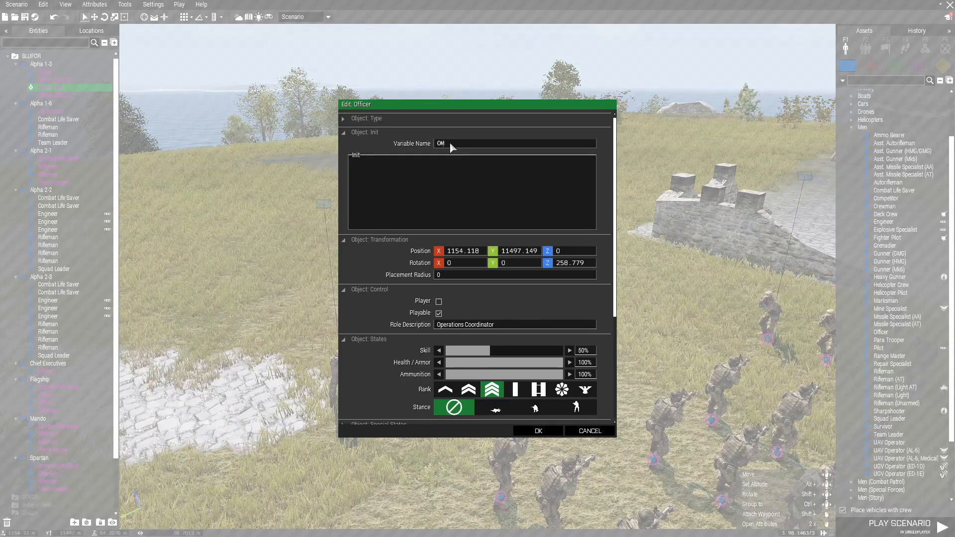
pyautogui.press('BackSpace')
pyautogui.write('C')
pyautogui.click(545, 432)
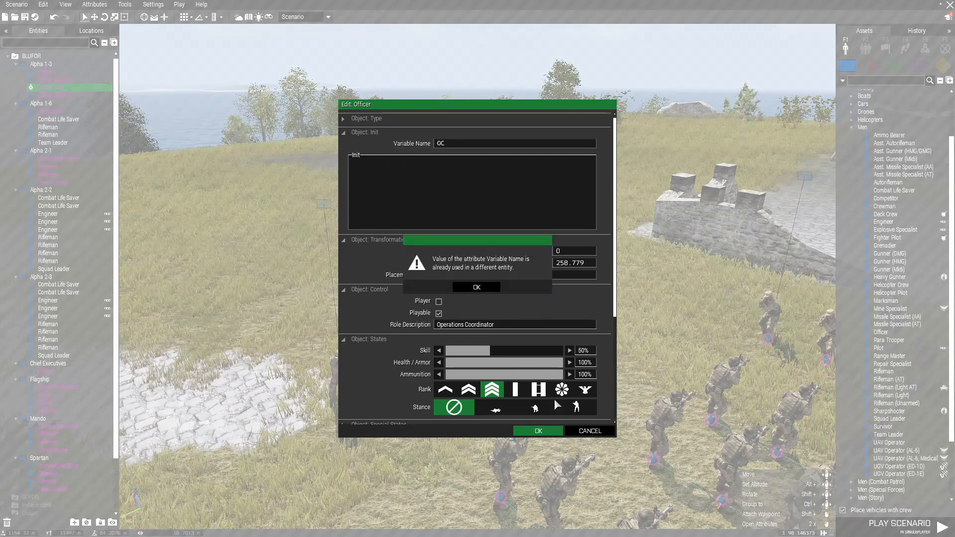
pyautogui.click(462, 287)
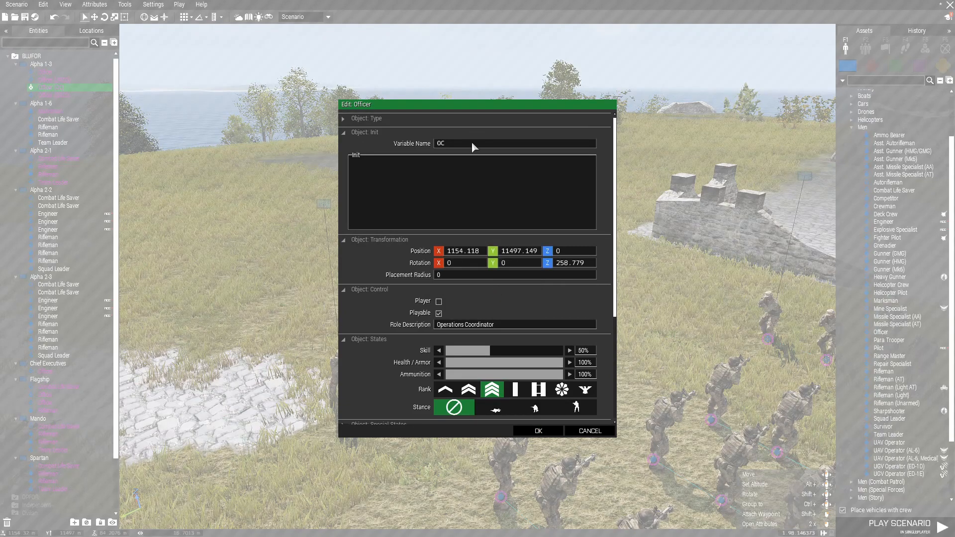
pyautogui.press('BackSpace')
pyautogui.write('M')
pyautogui.click(546, 430)
pyautogui.click(314, 132)
# Look over the arrangement of all placed squads from several angles and distances
pyautogui.moveTo(312, 133); pyautogui.dragTo(342, 139, button='right')
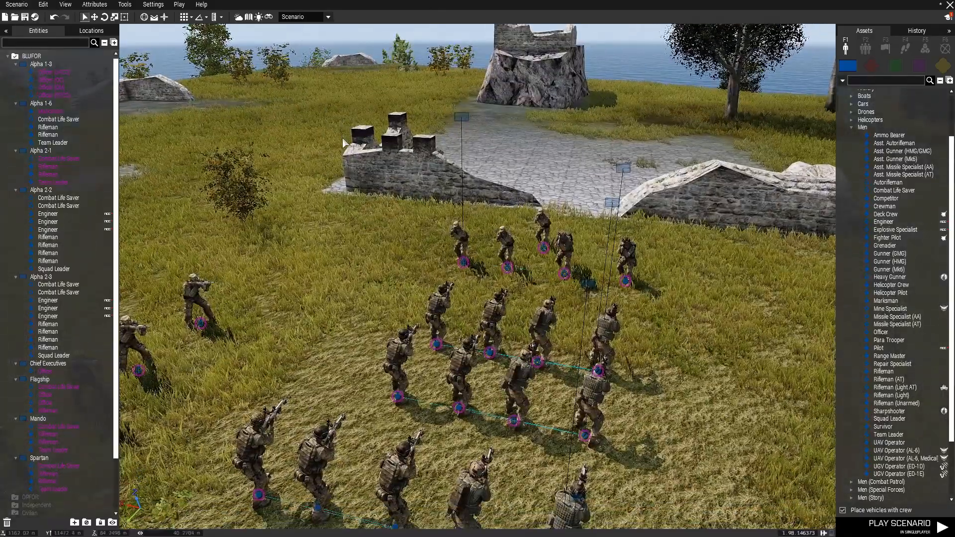
pyautogui.moveTo(428, 198); pyautogui.dragTo(238, 204, button='right')
pyautogui.press('s')
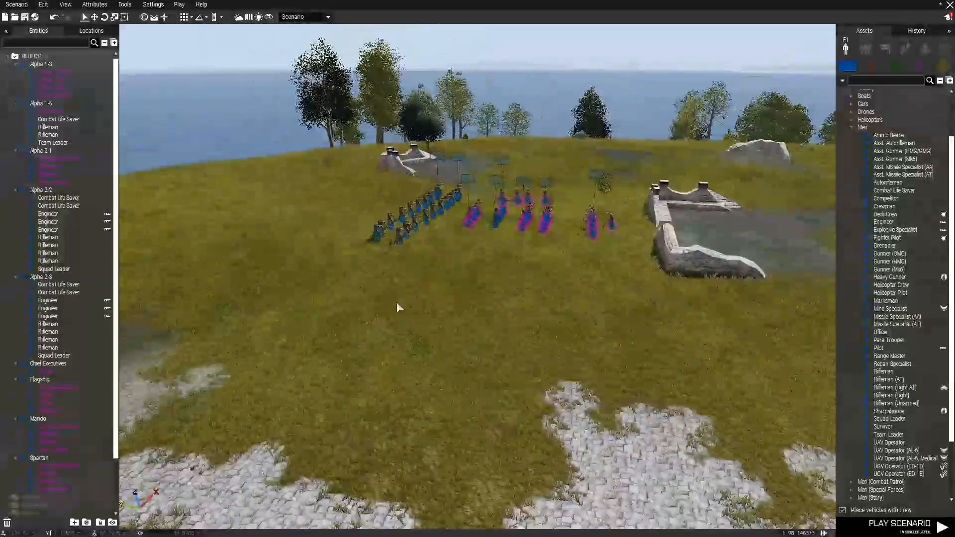
pyautogui.press('w')
pyautogui.moveTo(397, 303); pyautogui.dragTo(559, 319, button='right')
pyautogui.press('a')
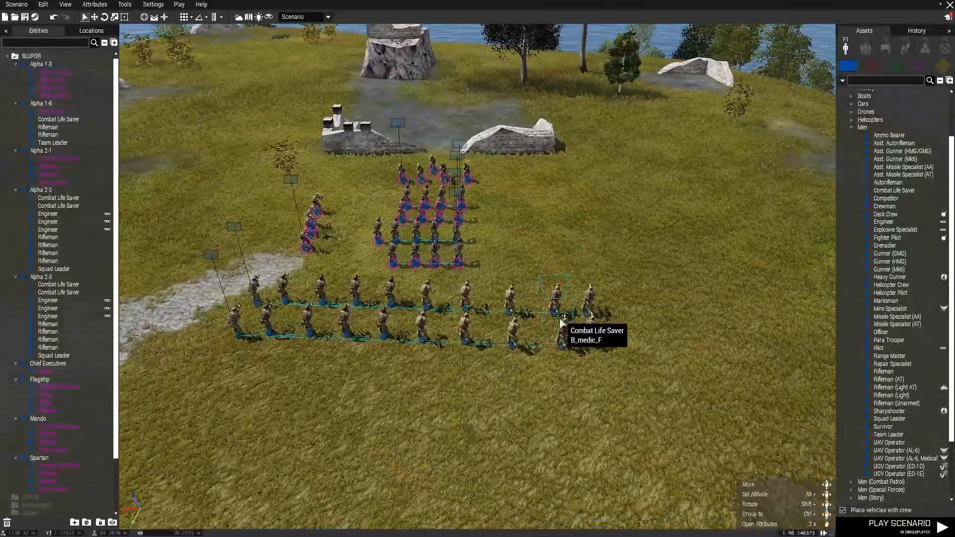
pyautogui.scroll(-5, 560, 323)
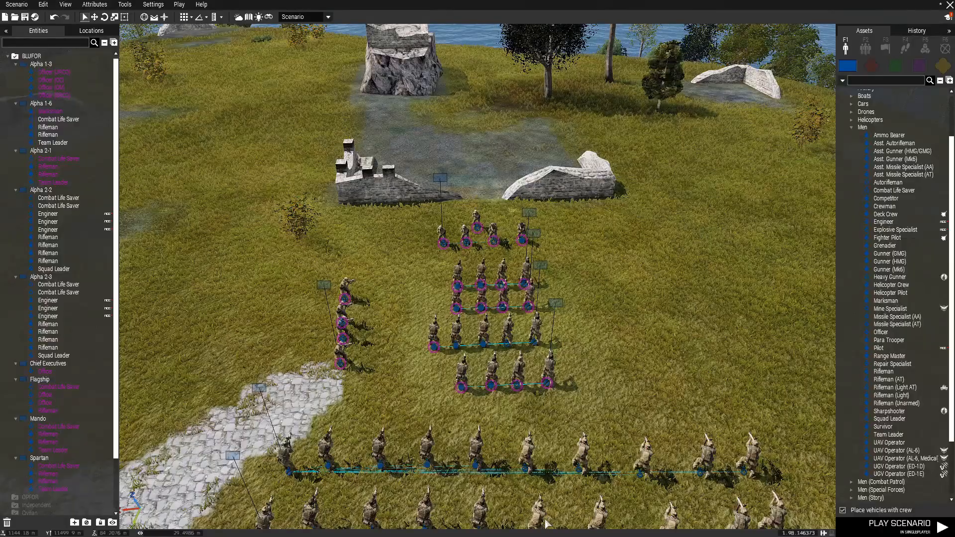
pyautogui.scroll(-5, 637, 332)
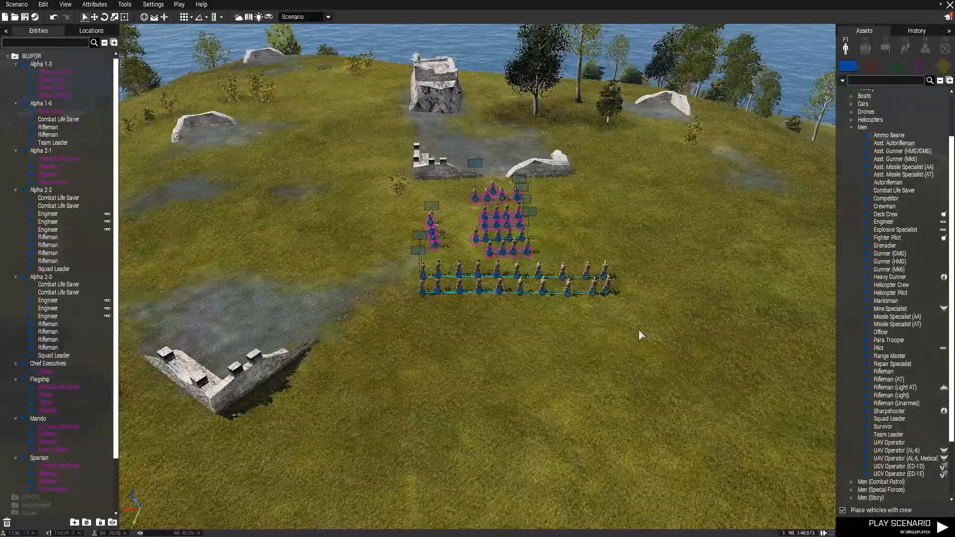
pyautogui.scroll(8, 638, 329)
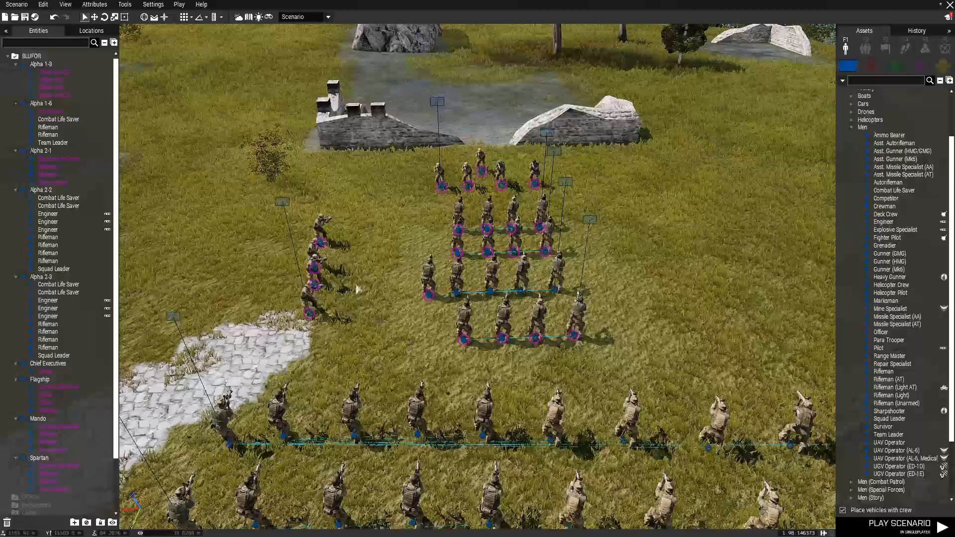
# Start saving the Alpha 1-3 group as a new custom composition titled "Training Video Sample"
pyautogui.click(280, 203)
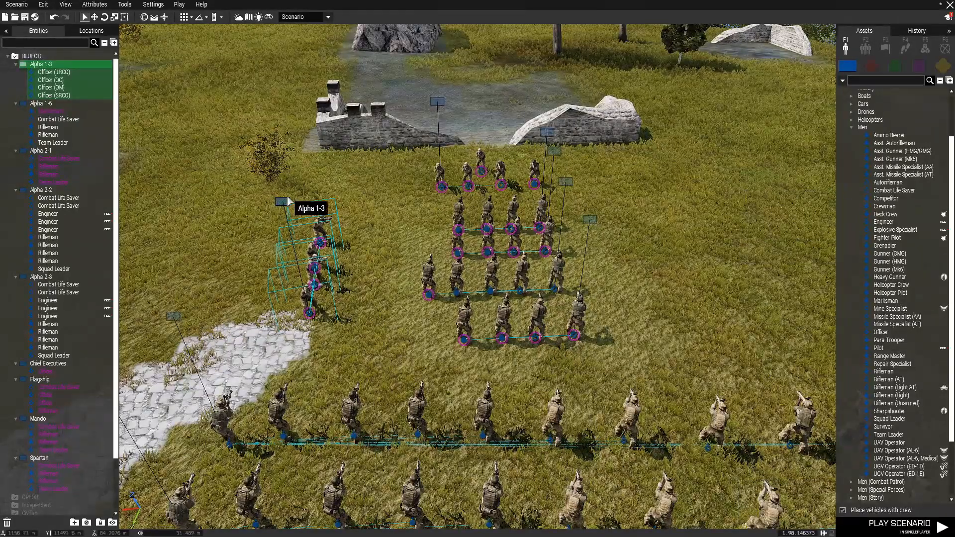
pyautogui.click(865, 48)
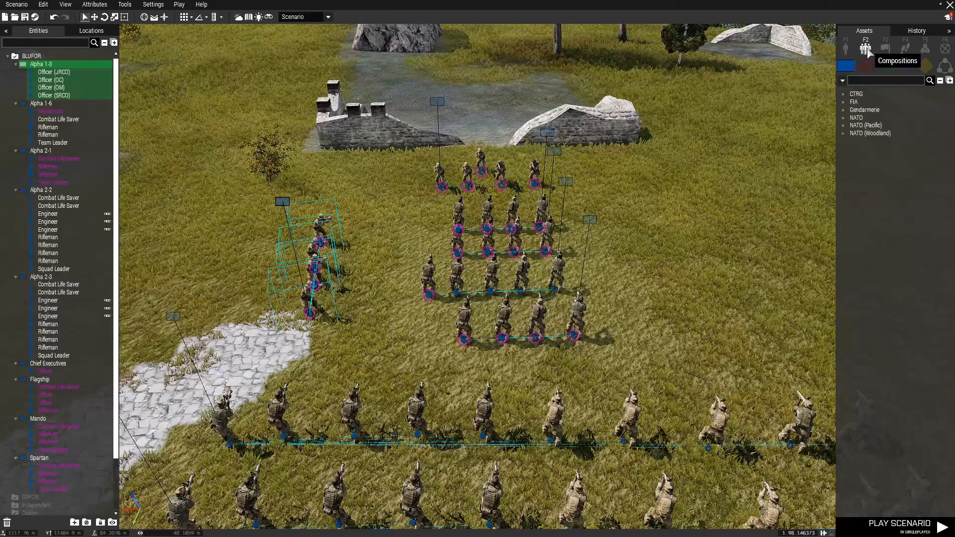
pyautogui.click(945, 65)
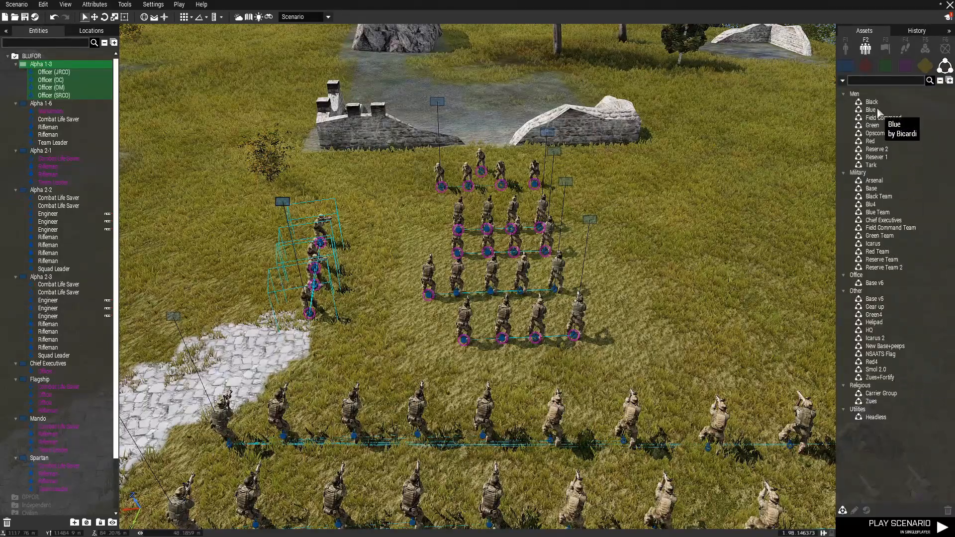
pyautogui.click(843, 511)
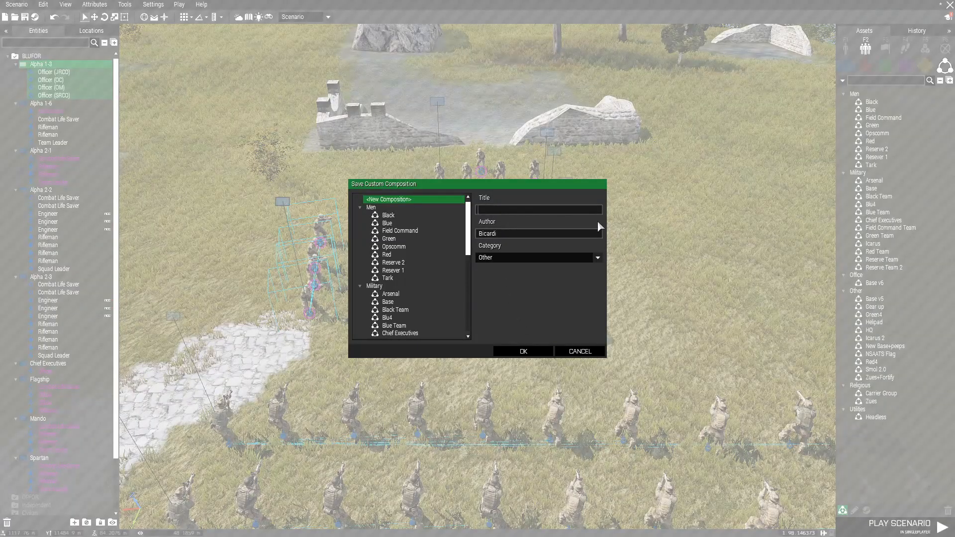
pyautogui.write('Training Video Samp')
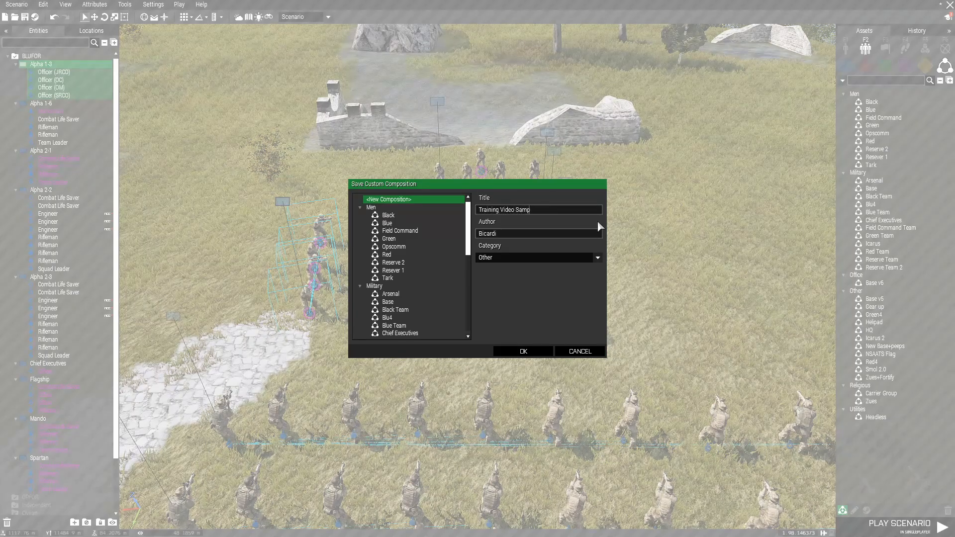
pyautogui.write('le')
# Replace the composition's author name, set its category to Men (Story) and save the composition
pyautogui.click(511, 232)
pyautogui.press('BackSpace')
pyautogui.press('BackSpace')
pyautogui.press('BackSpace')
pyautogui.press('BackSpace')
pyautogui.press('BackSpace')
pyautogui.press('BackSpace')
pyautogui.press('BackSpace')
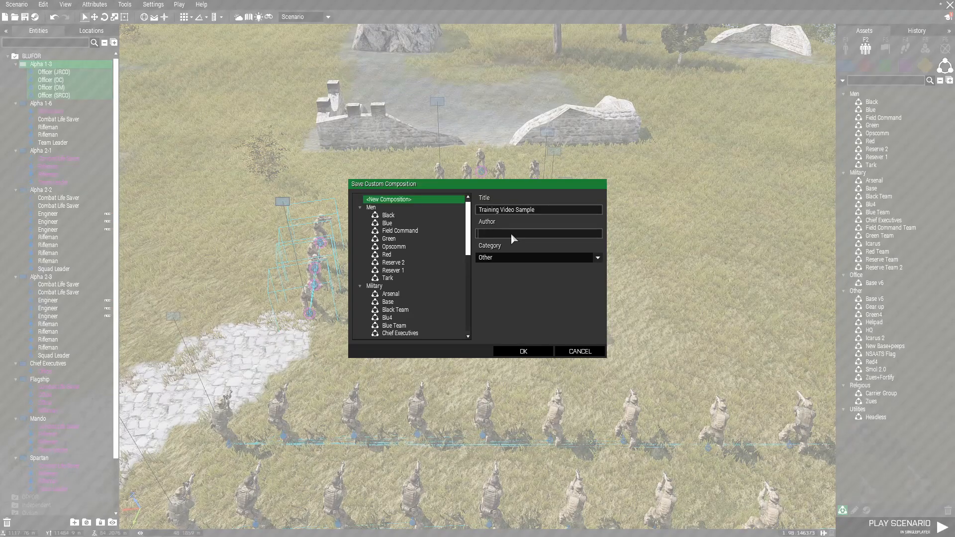
pyautogui.write('ba')
pyautogui.click(512, 257)
pyautogui.click(514, 274)
pyautogui.click(522, 351)
# Place a copy of the Training Video Sample composition on the grass beside the squads and delete that copy
pyautogui.scroll(2, 666, 318)
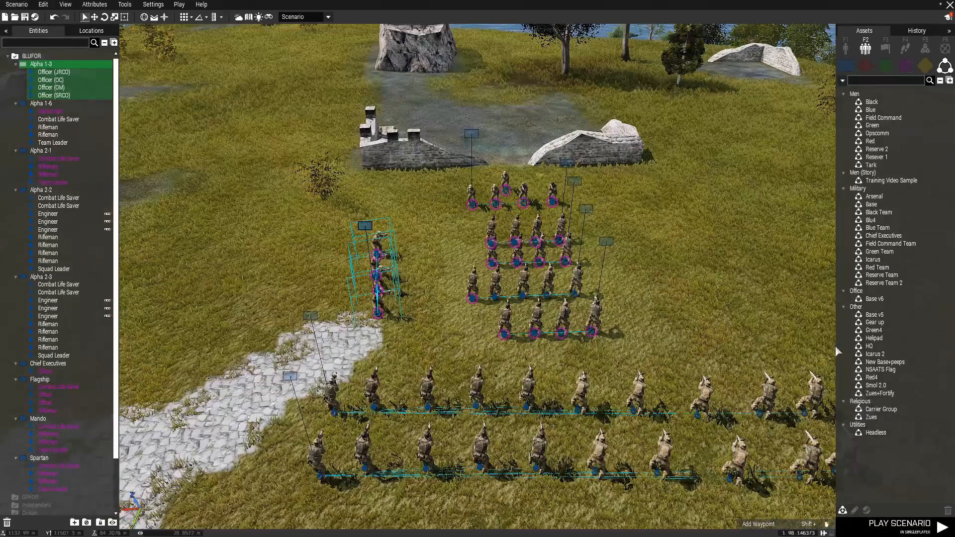
pyautogui.click(912, 183)
pyautogui.click(689, 209)
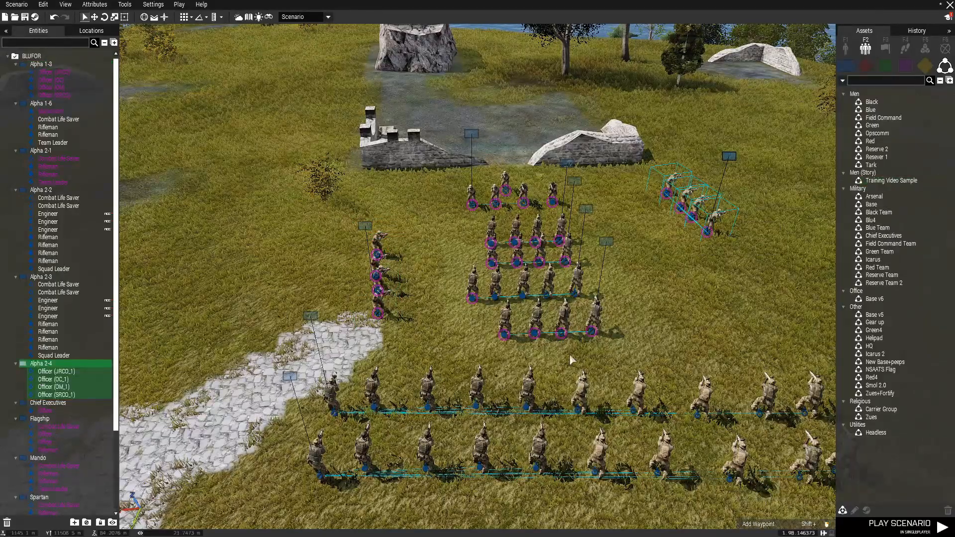
pyautogui.press('Delete')
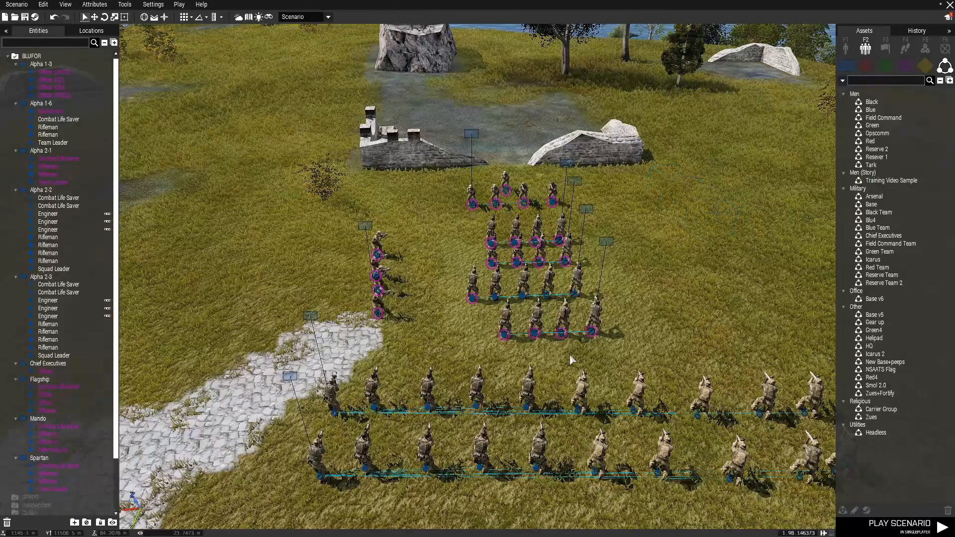